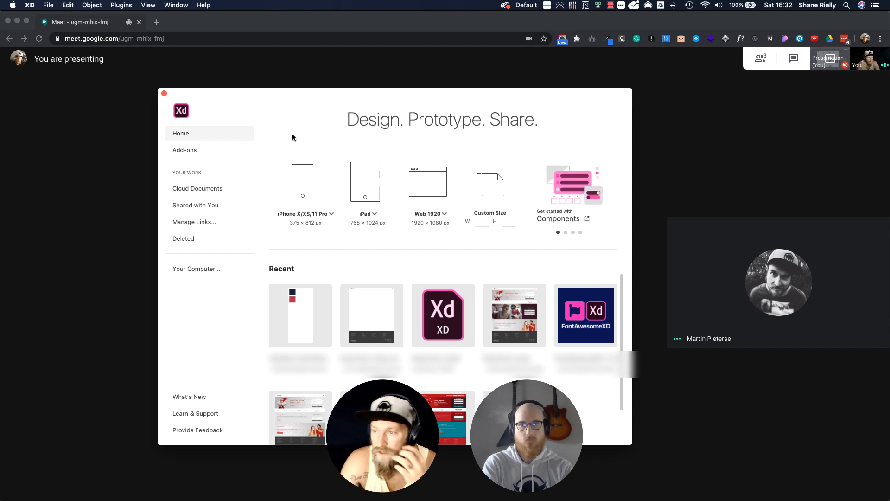
Step: Create a new document from the Web 1920 (1920 × 1080) preset and leave its artboard deselected
left_click_drag(316, 95, 310, 97)
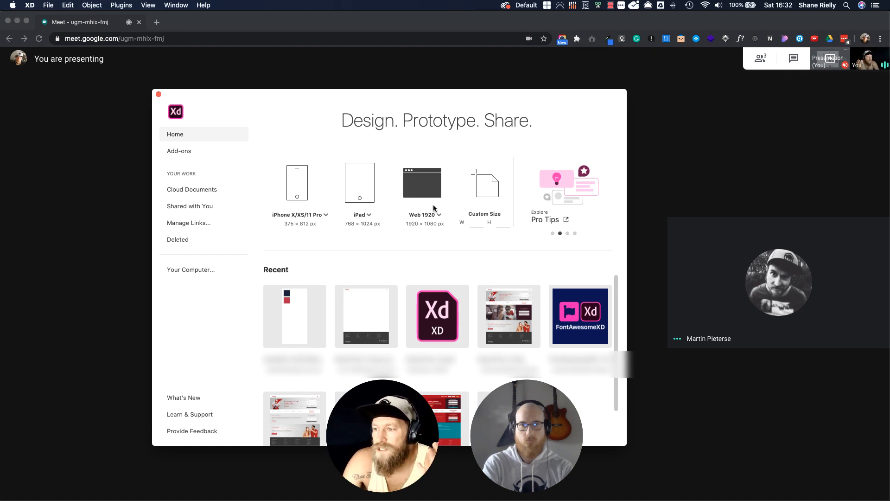
left_click(440, 216)
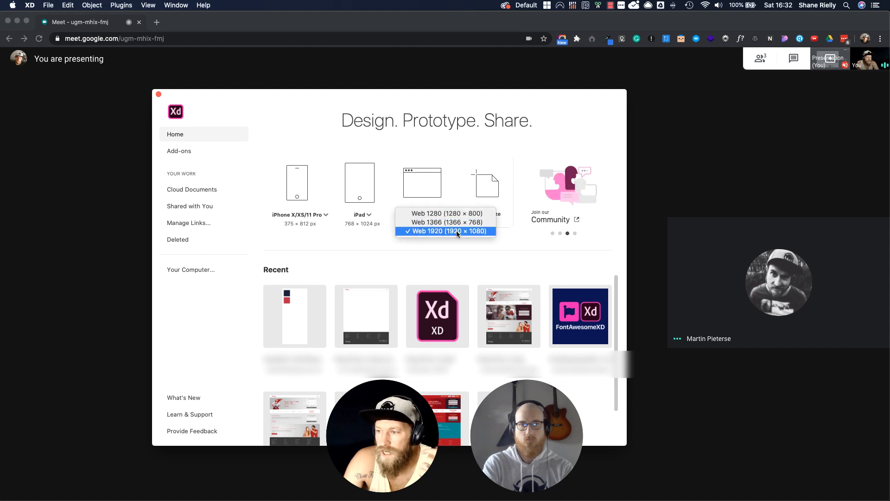
left_click(457, 231)
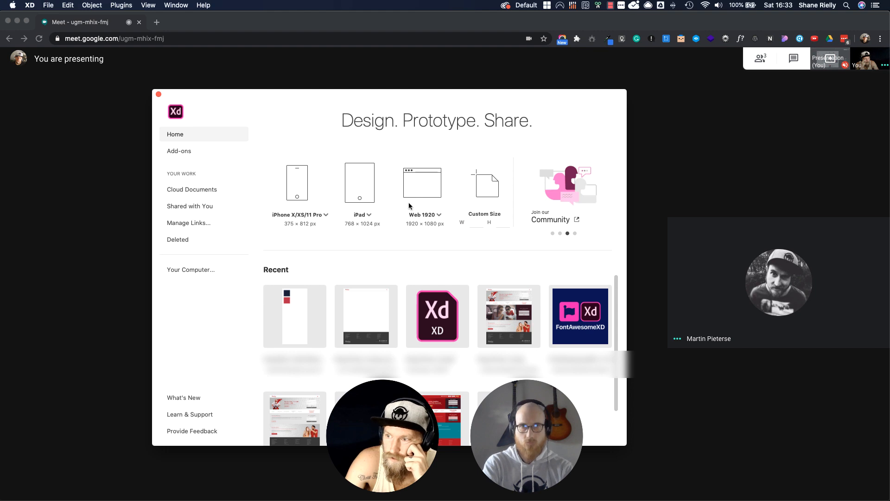
left_click(429, 230)
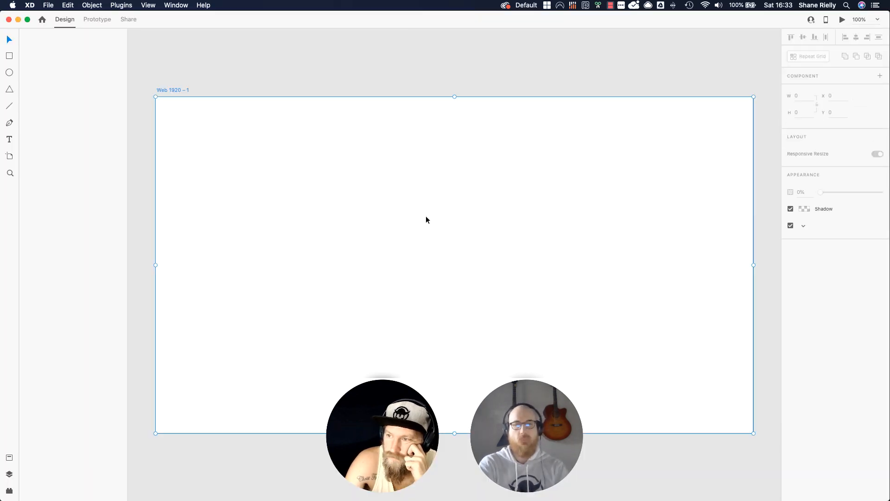
left_click(327, 41)
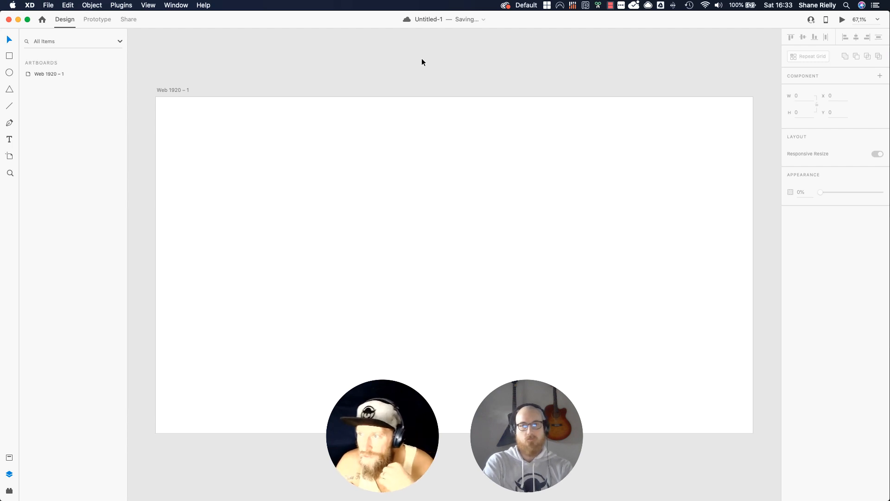
Step: Start saving the new document and enter Campfire Craft Brews Website as its name
key("super+s")
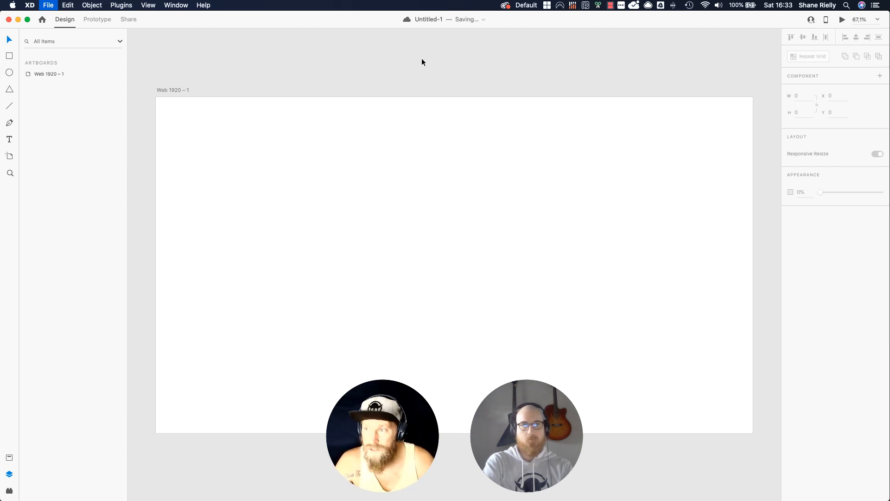
left_click(405, 57)
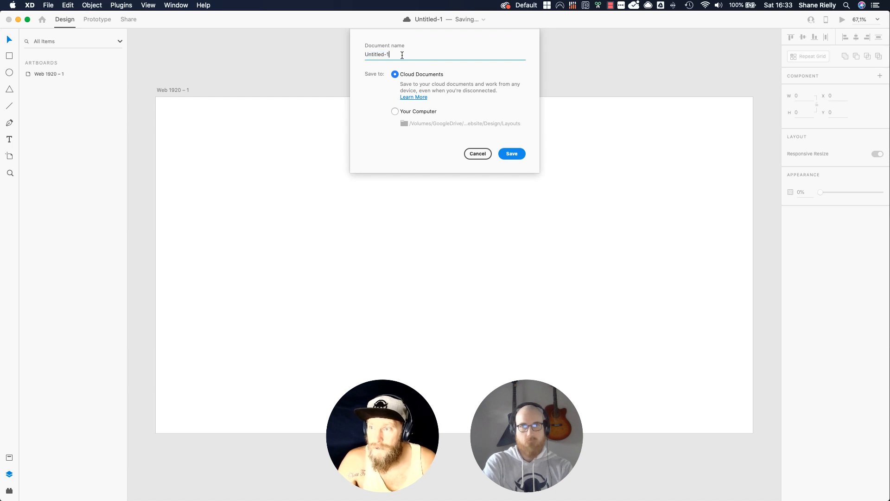
left_click_drag(403, 57, 366, 55)
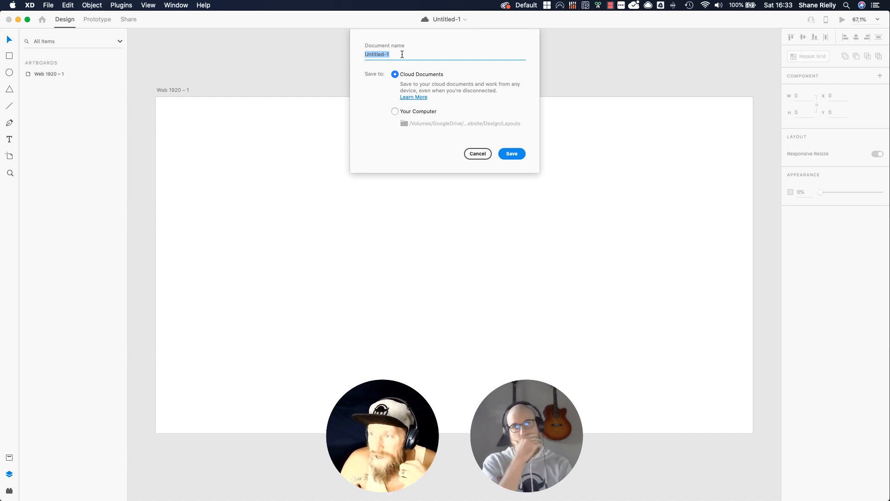
type("C")
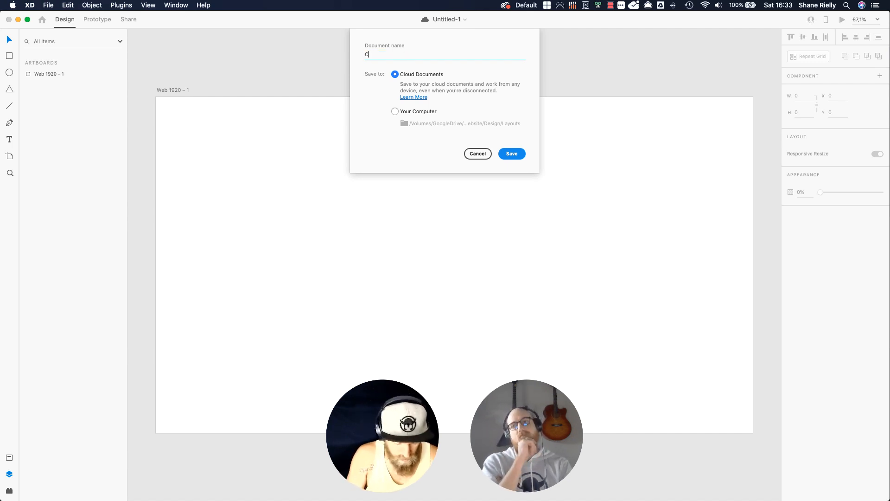
type("ampf")
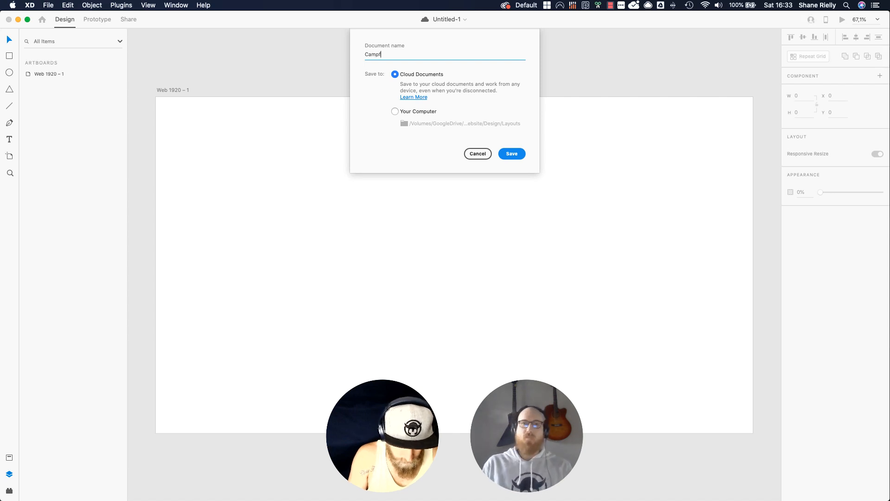
type("ire Cr")
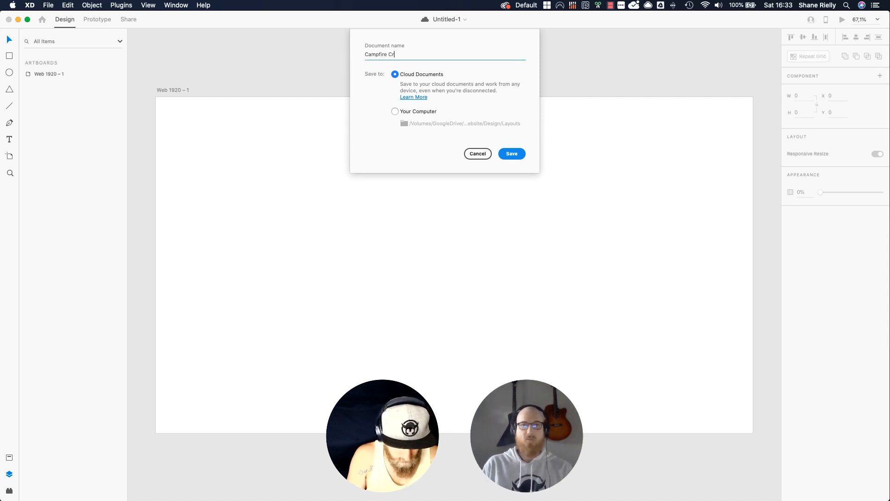
type("aft Brews")
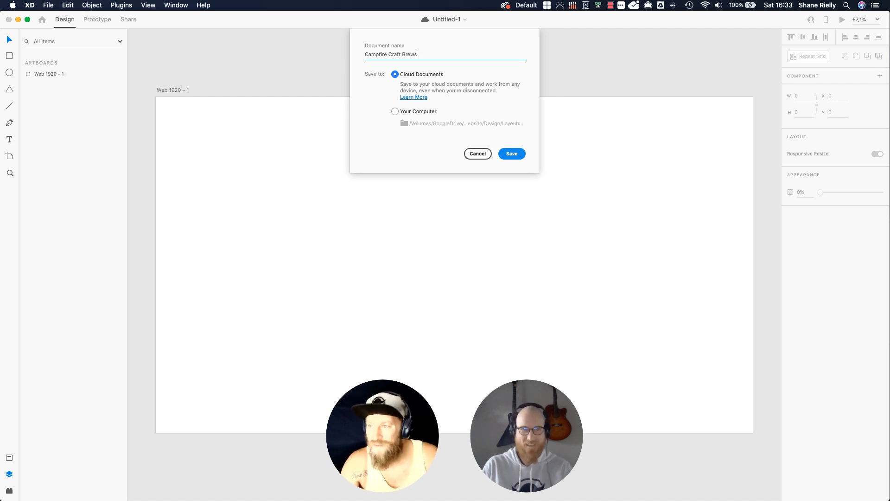
type(" Web")
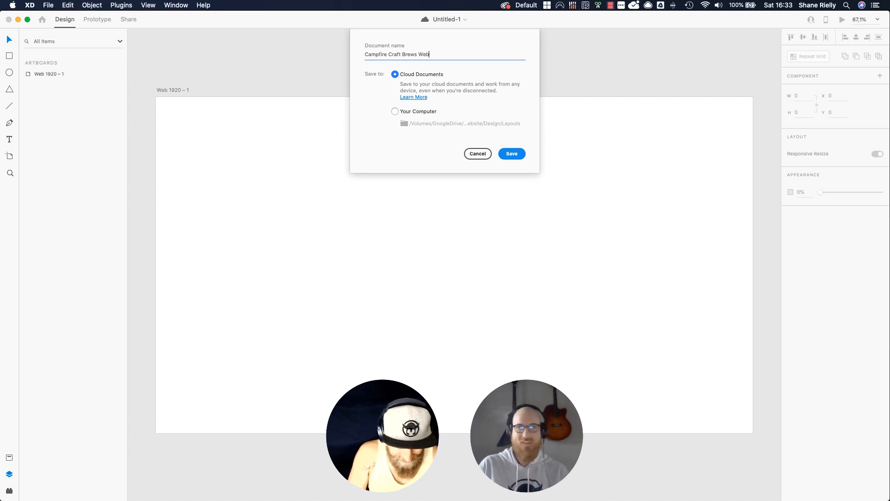
type("site")
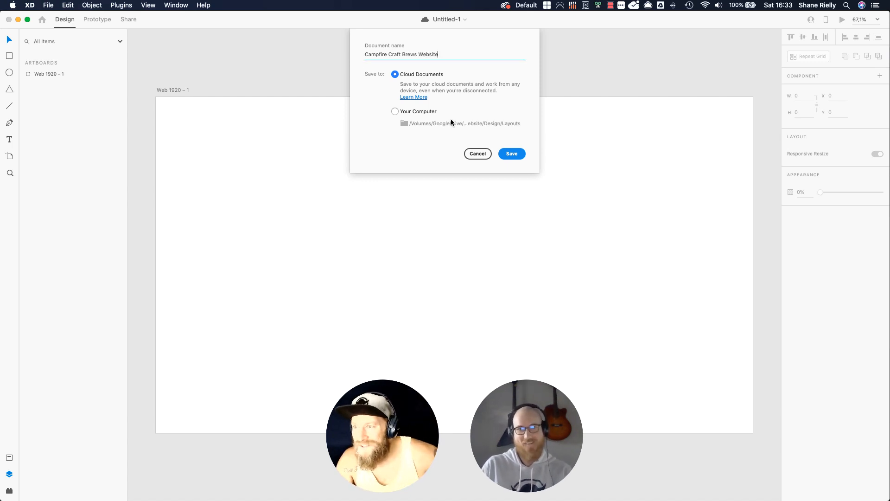
Step: Save the document to Your Computer instead of the cloud, under the name Campfire Craft Brews Website 2
left_click_drag(449, 60, 364, 56)
left_click(405, 112)
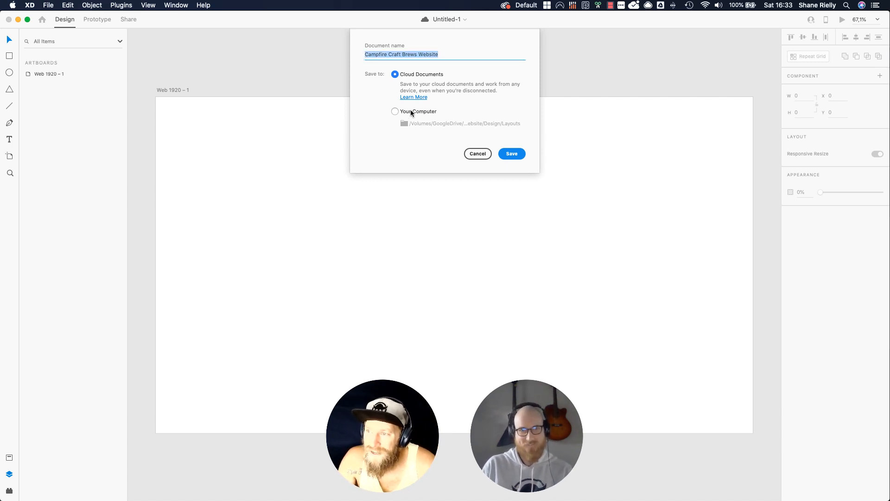
left_click(512, 154)
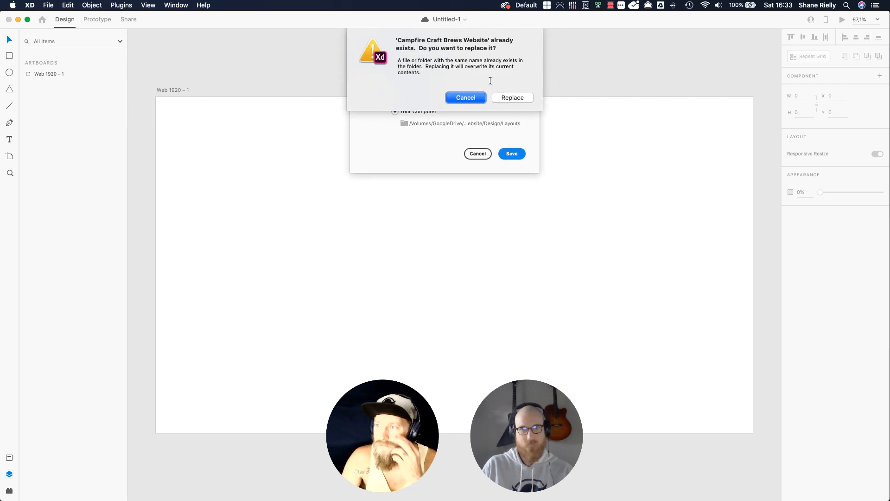
left_click(467, 100)
left_click(454, 53)
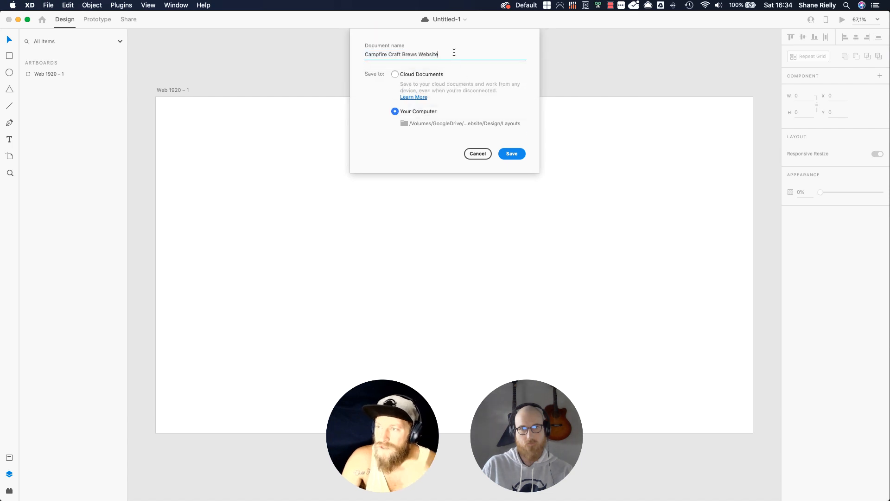
type("2")
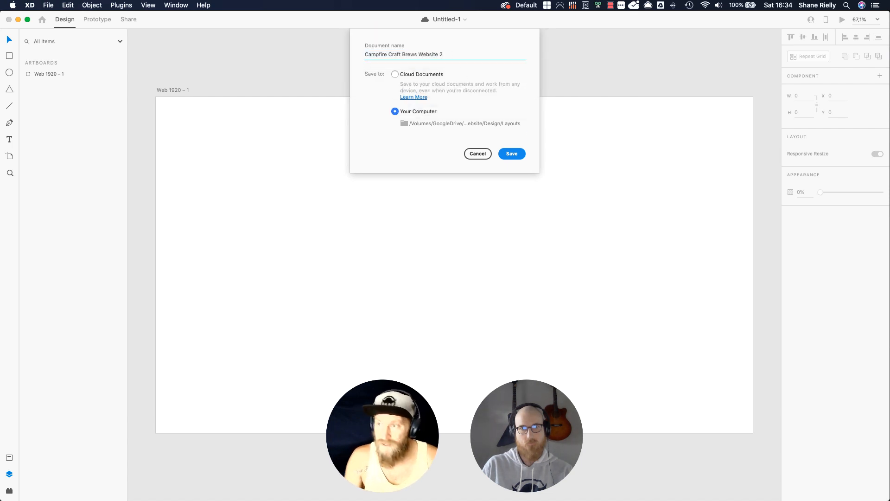
left_click(512, 153)
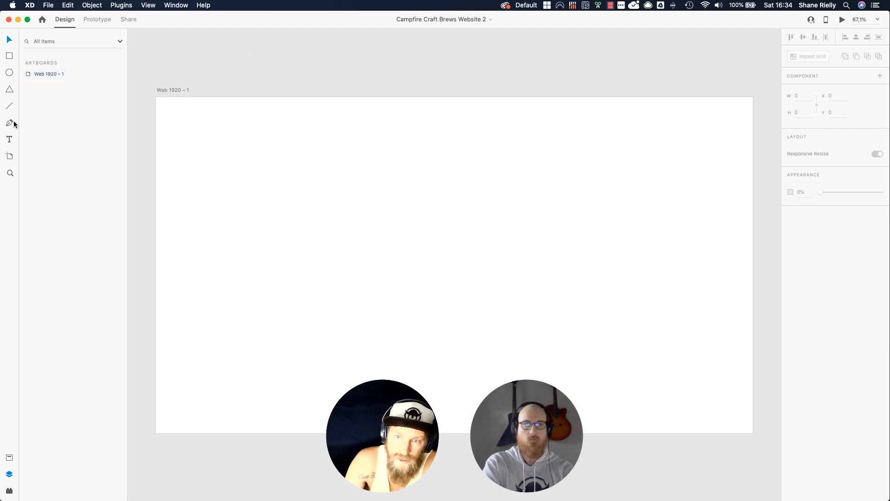
Step: Activate the Artboard tool and look over the preset device and web artboard sizes
left_click(9, 156)
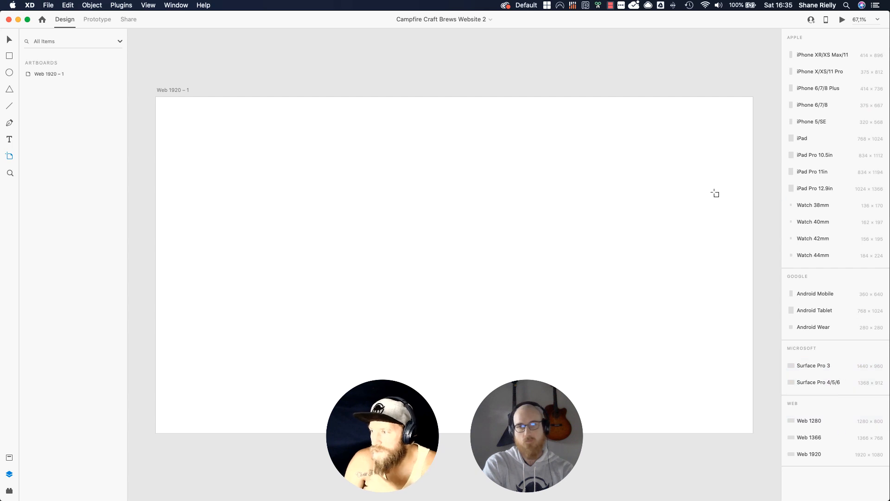
scroll(715, 192, "right", 2)
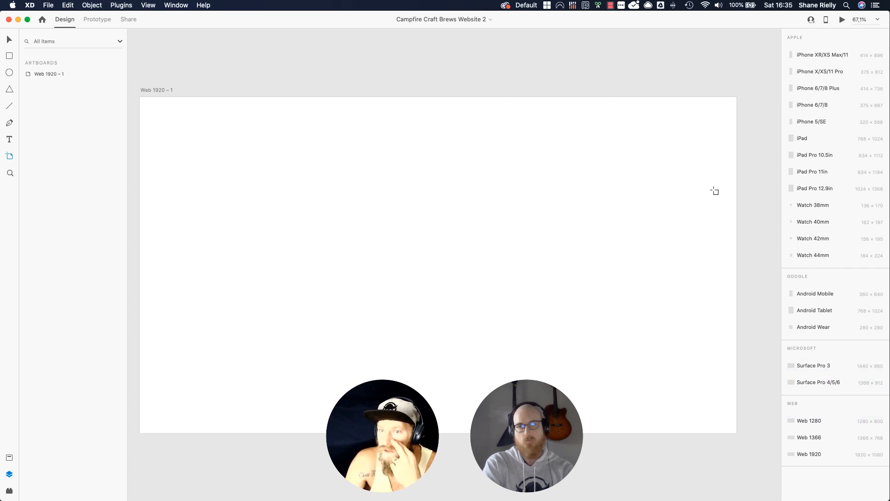
scroll(714, 191, "left", 4)
scroll(715, 192, "right", 1)
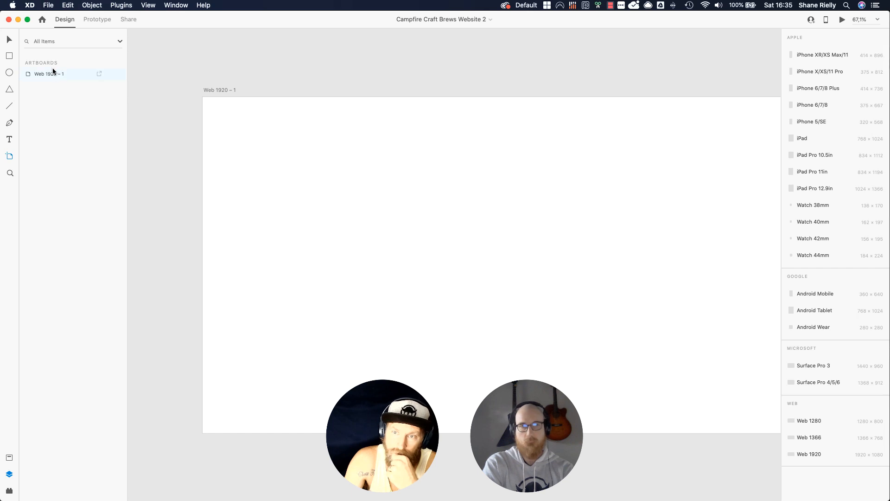
Step: Rename the Web 1920 artboard as Campfire Homepage - Desktop, then return to the Select tool with nothing selected
left_click(29, 74)
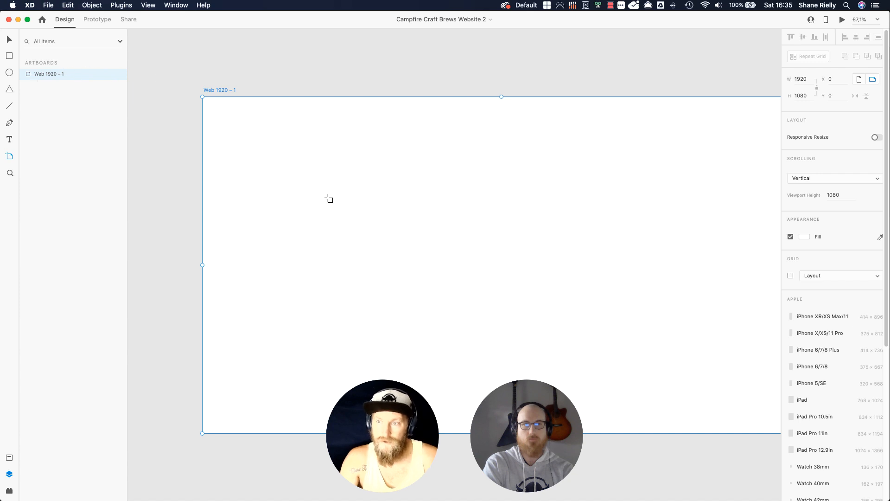
left_click_drag(317, 200, 306, 200)
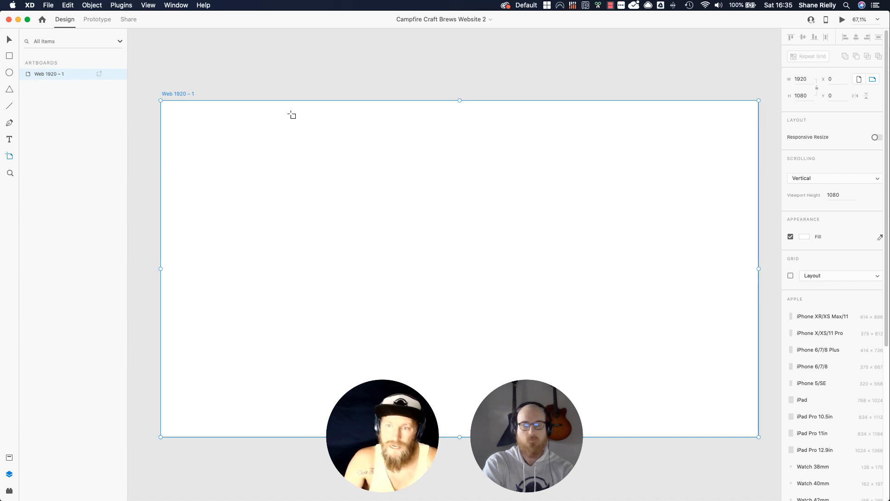
double_click(46, 72)
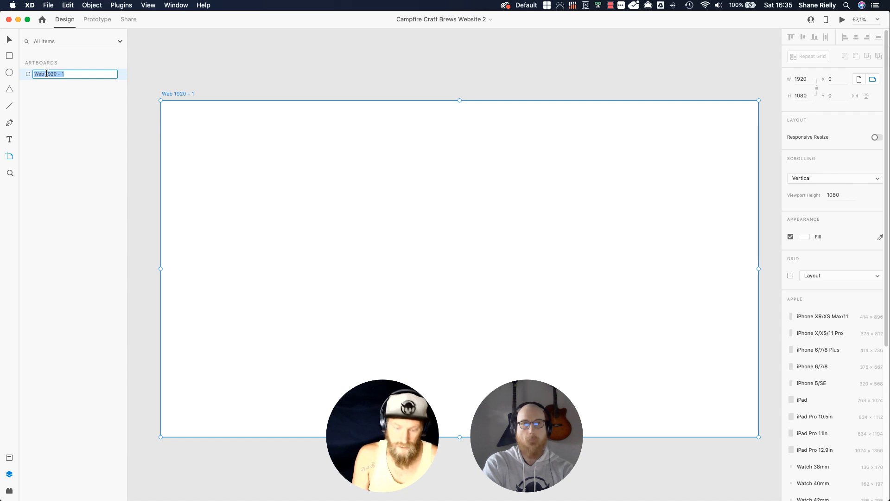
type("Cam")
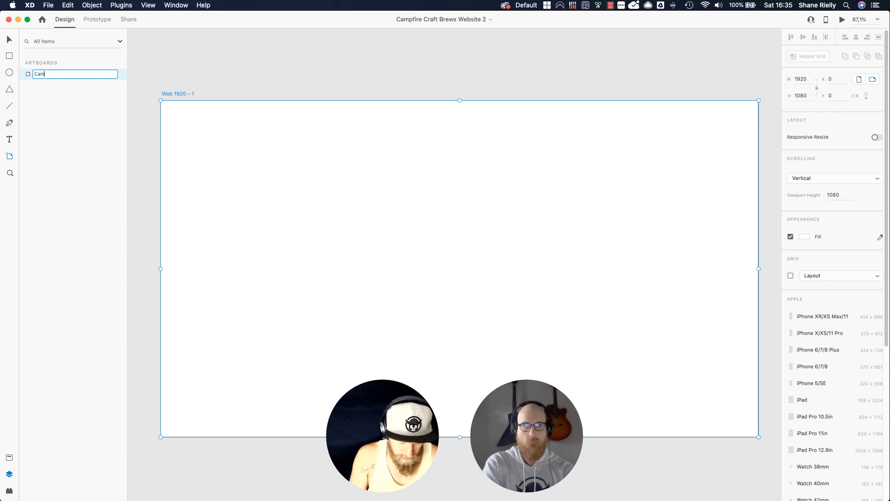
type("pfire Ho")
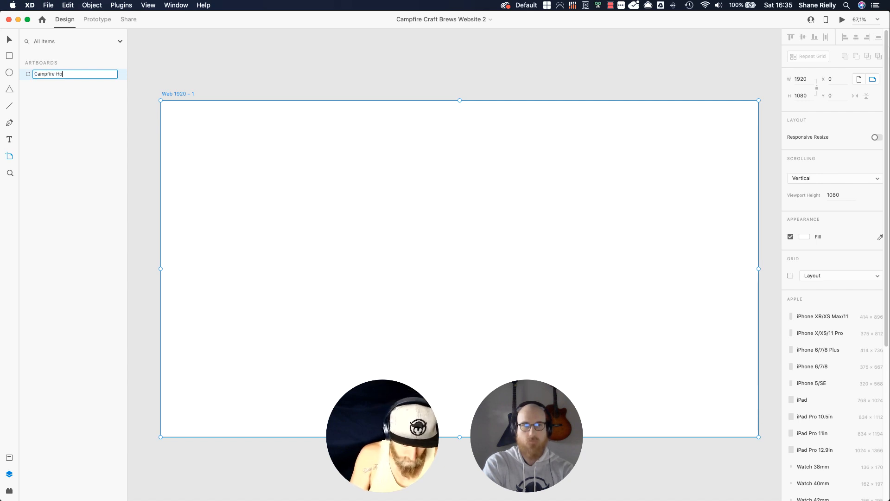
type("mepage")
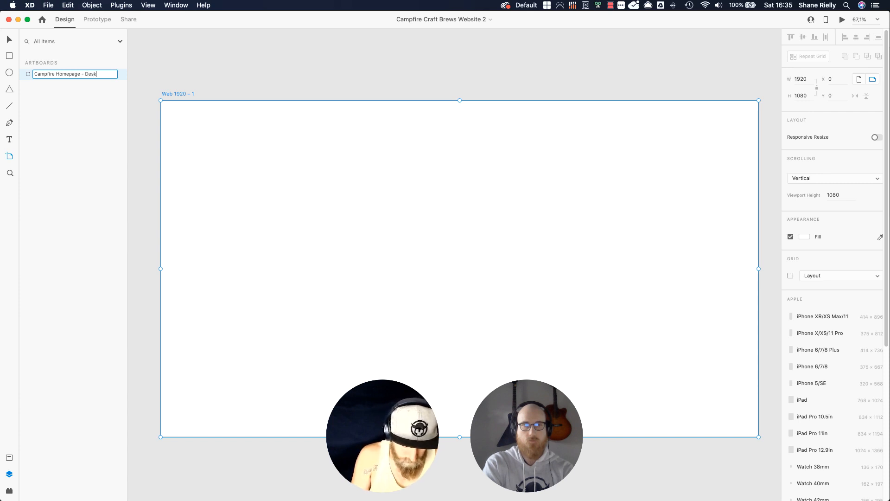
type("- Desktp")
key("BackSpace")
type("op")
key("Return")
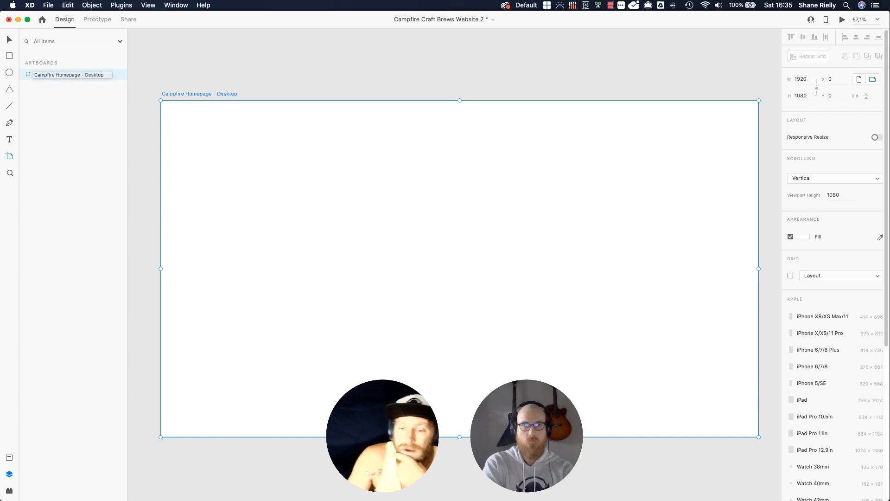
key("v")
left_click(144, 178)
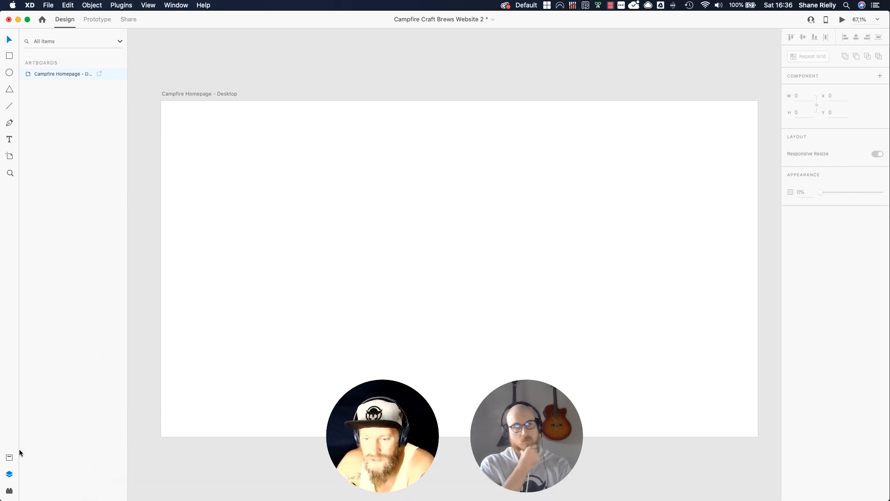
Step: Show the document's assets with the colors, character styles and components sections, leaving the artboard deselected
left_click(9, 458)
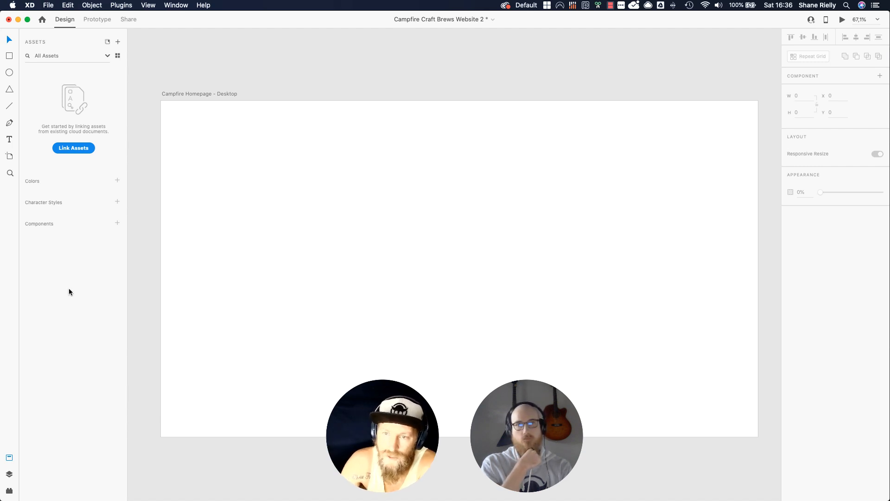
left_click(302, 155)
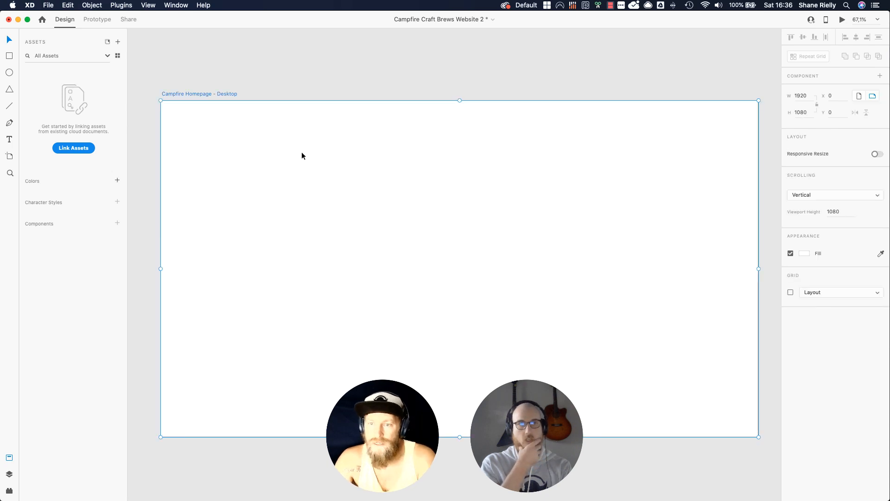
left_click(292, 69)
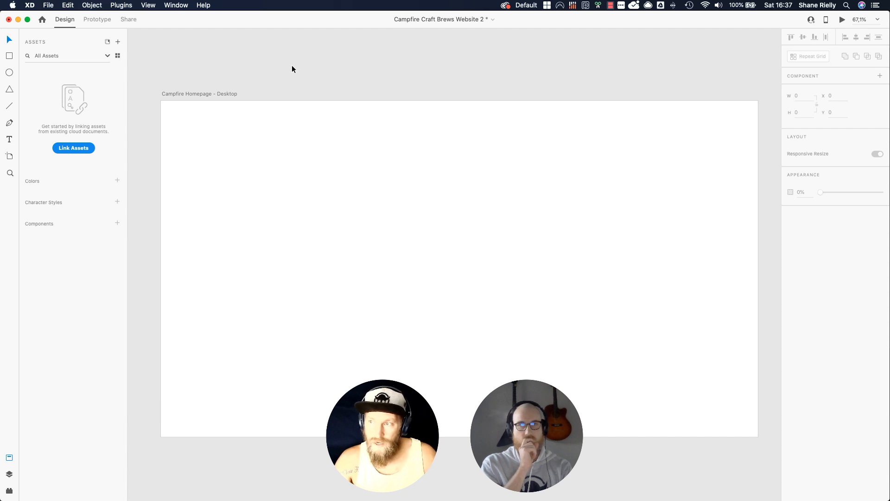
Step: Switch to Illustrator, to the logo file CAMPFIRE-logo-FINAL.ai
key("super+Tab")
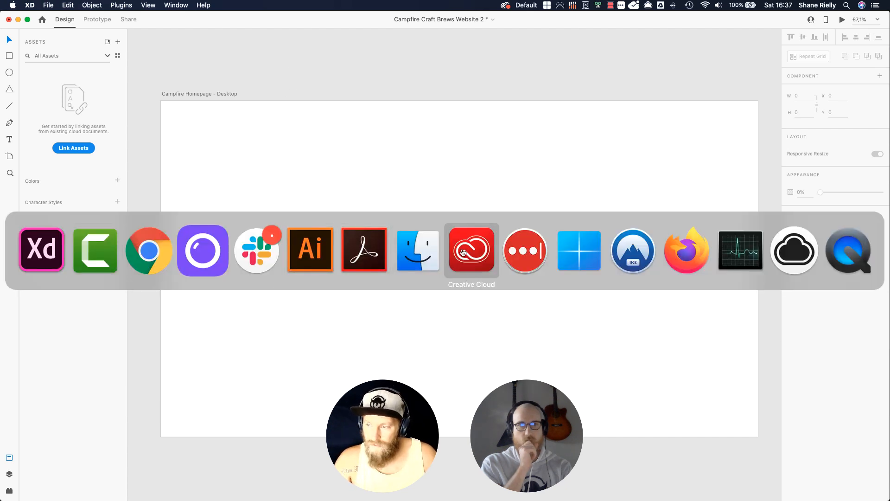
left_click(296, 260)
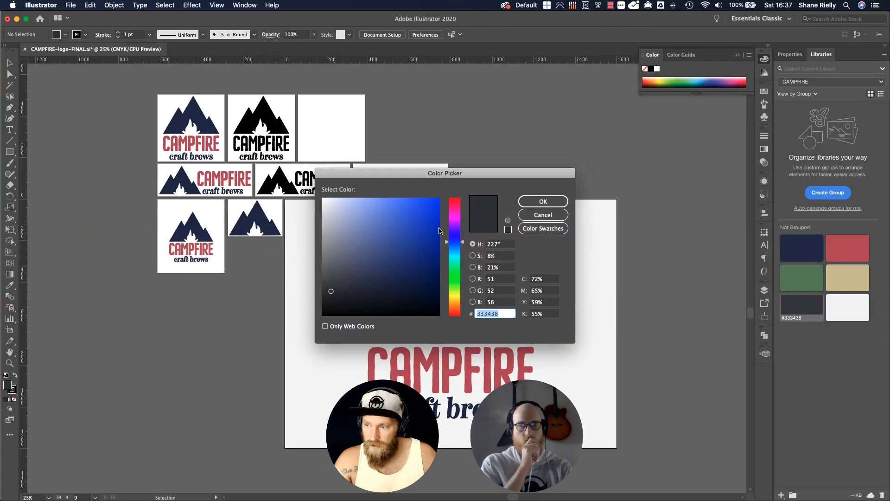
Step: Close the dark grey swatch's color picker and switch to Acrobat, to the Campfire brand guide PDF
left_click(541, 202)
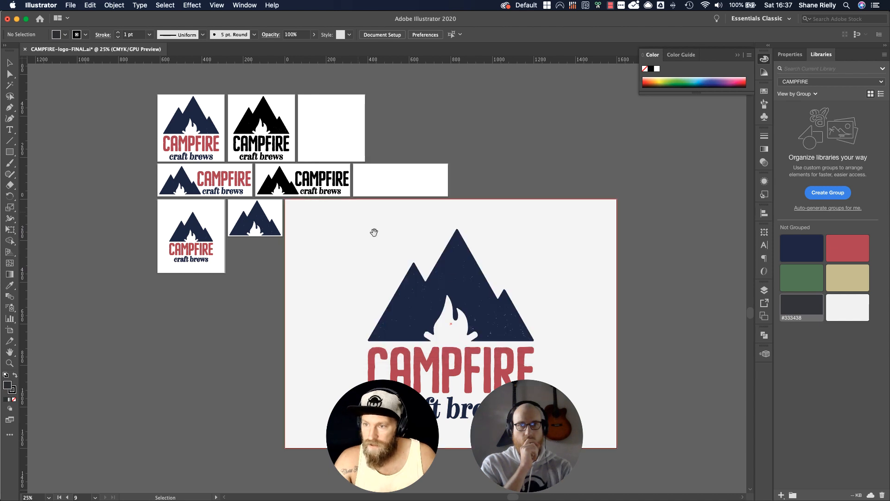
left_click_drag(470, 284, 466, 307)
left_click(467, 308)
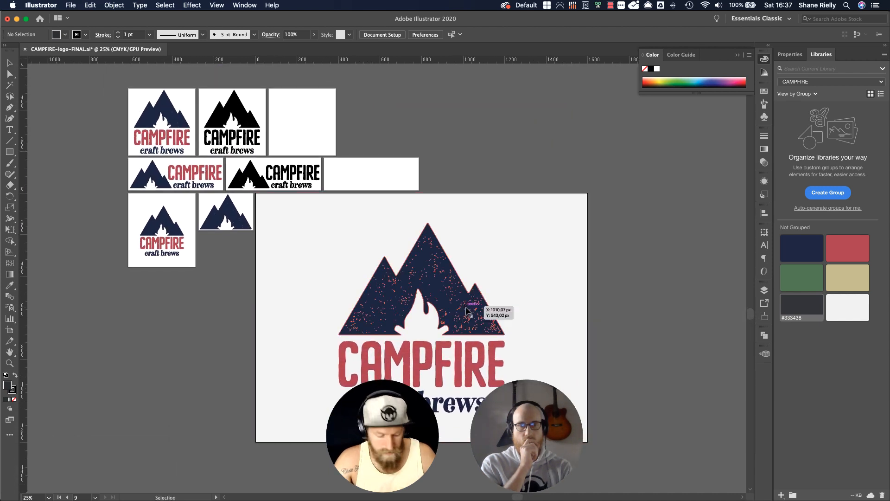
key("super+Tab")
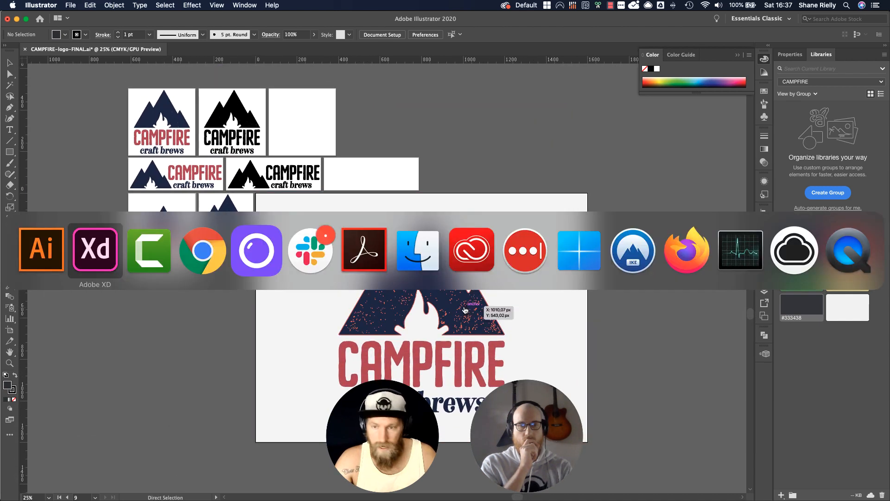
left_click(362, 262)
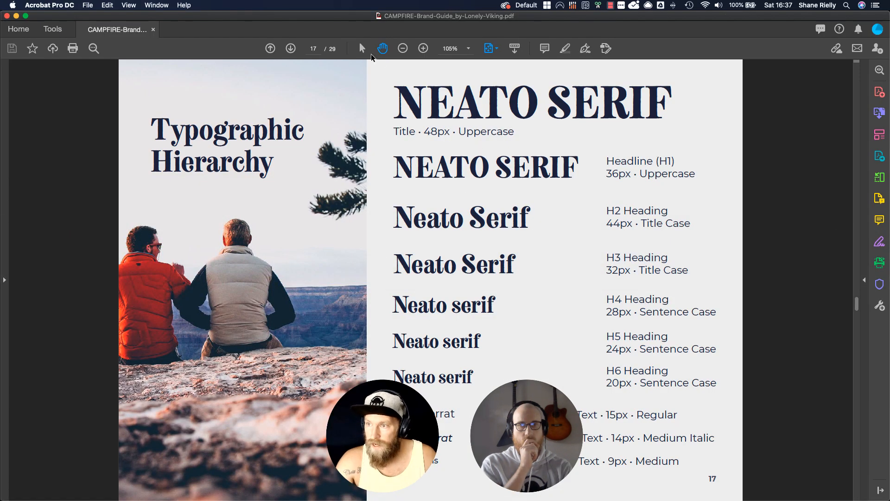
Step: Go to page 1 of the brand guide and continue to the Contents page
left_click(314, 52)
type("1")
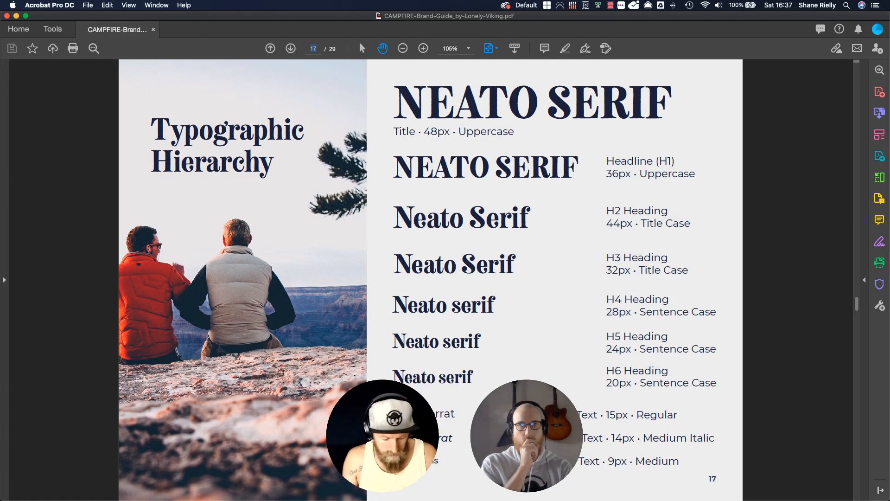
key("Return")
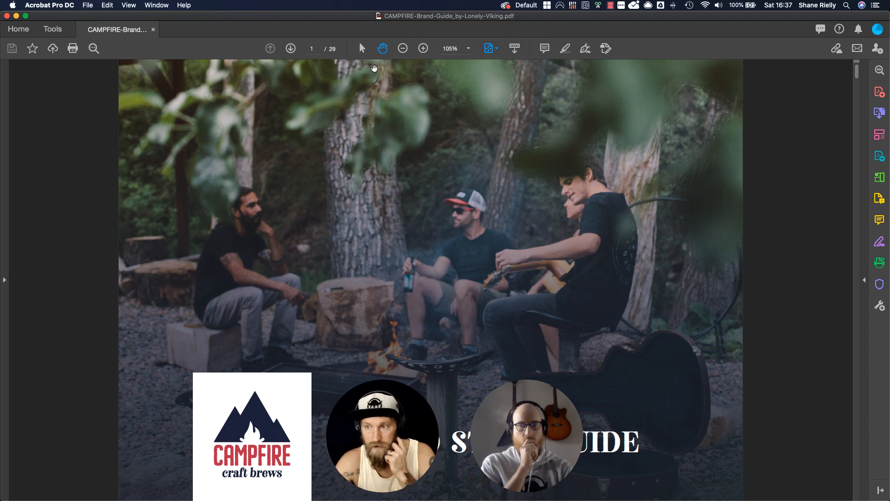
left_click(290, 49)
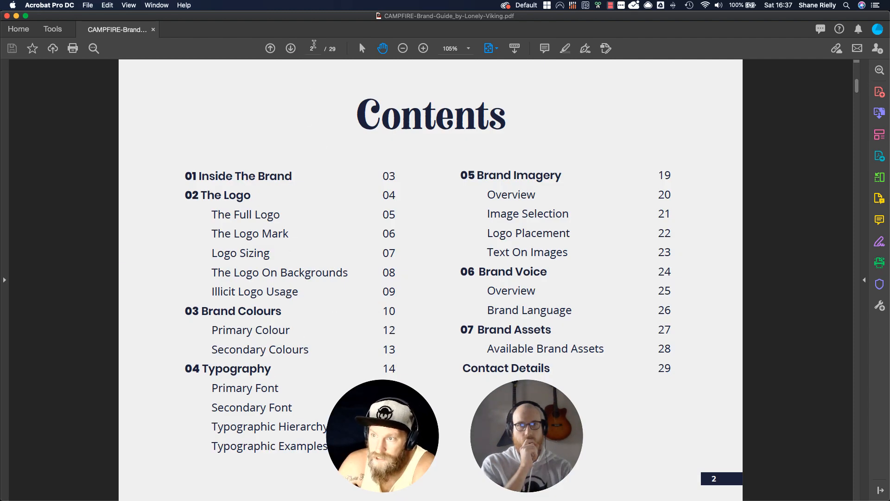
Step: Jump to page 10 of the brand guide and page forward to the Primary Brand Colour on page 12
left_click(310, 46)
type("10")
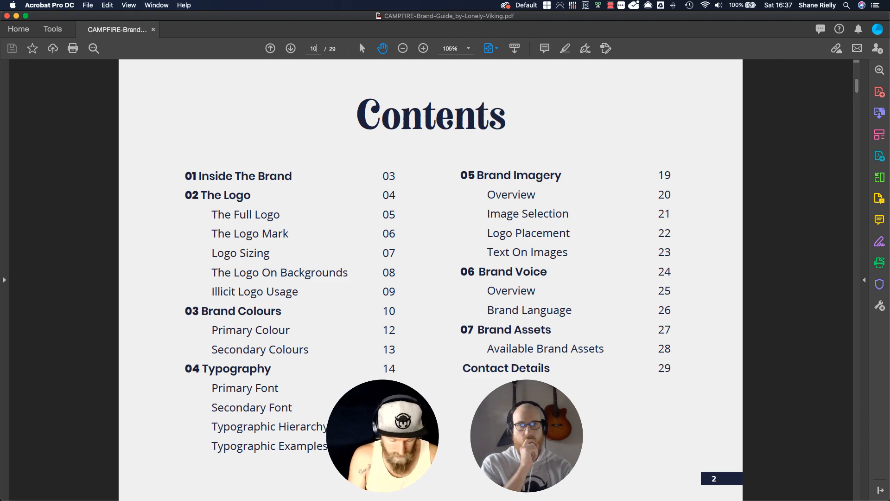
key("Return")
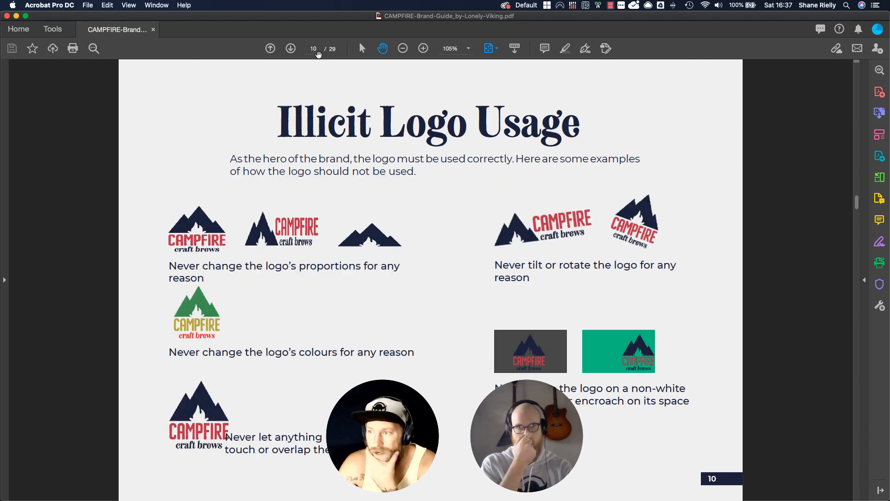
left_click(291, 49)
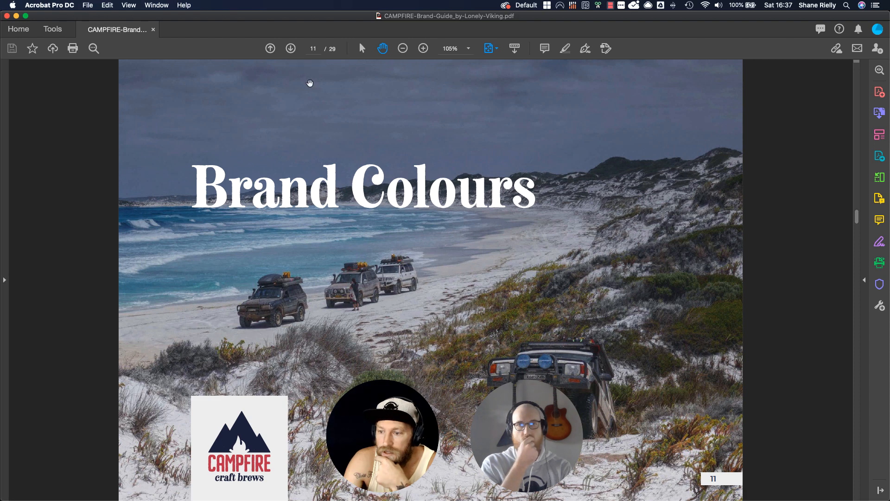
left_click(291, 48)
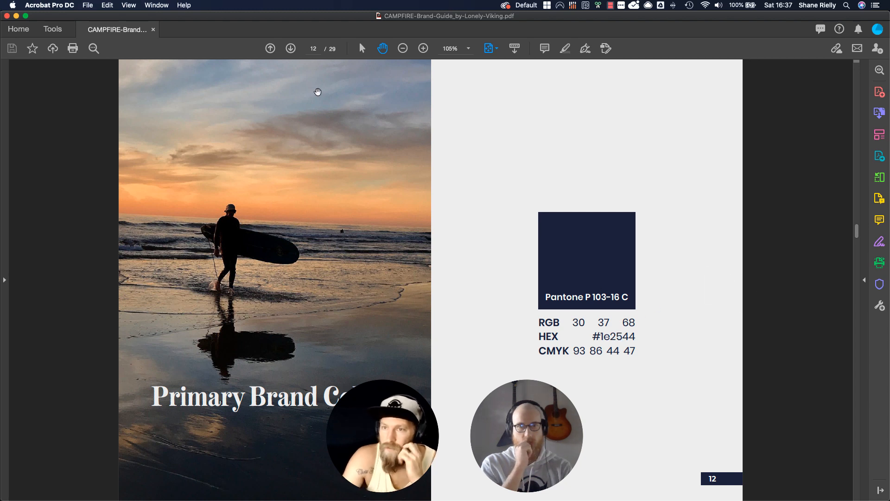
Step: Switch to Illustrator and open the navy swatch of the CAMPFIRE library in the Color Picker to view its hex code
key("super+Tab")
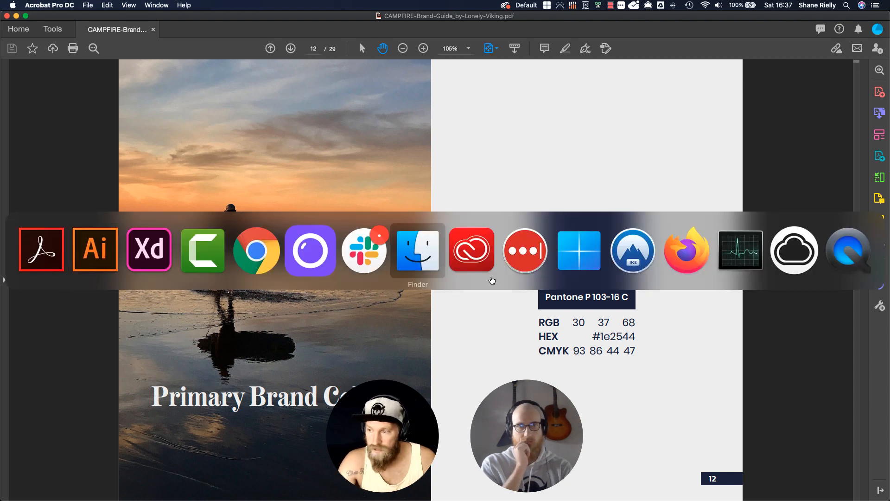
left_click(98, 249)
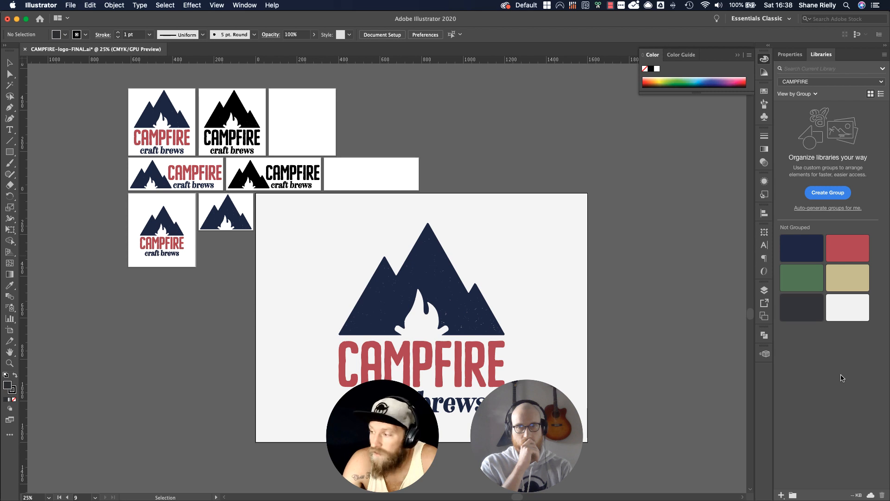
left_click(857, 82)
left_click(821, 95)
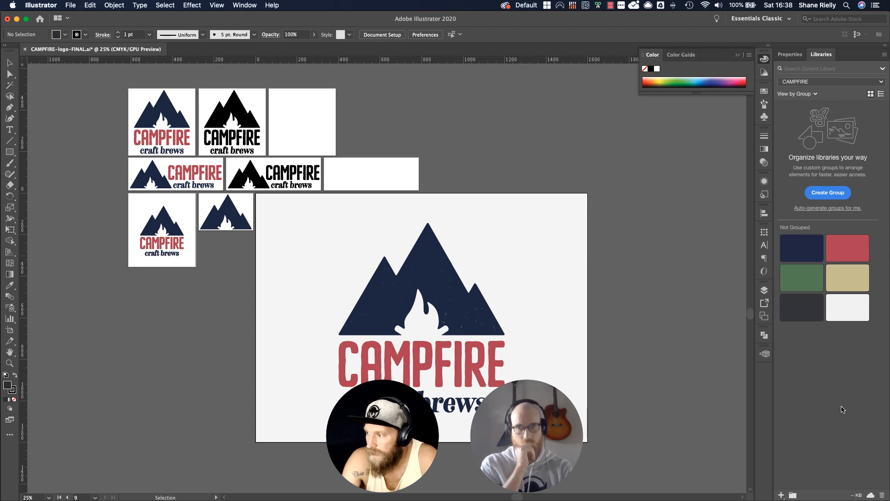
double_click(802, 249)
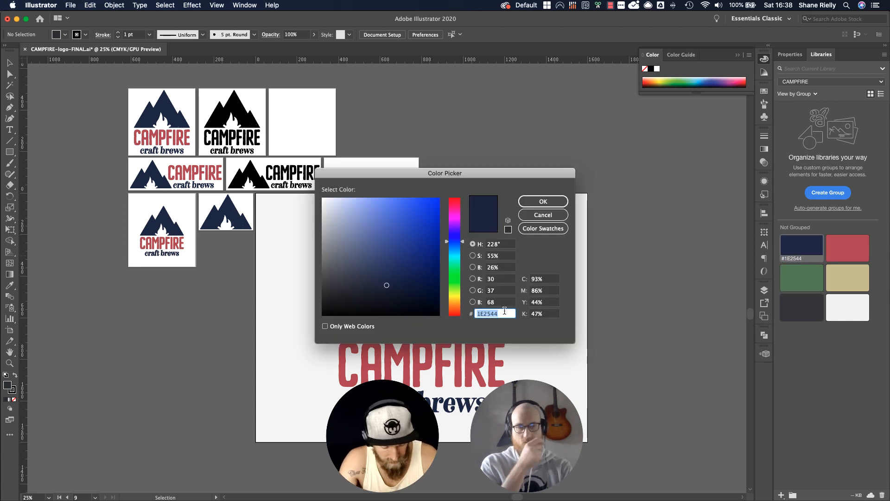
Step: Switch to Adobe XD and draw a square about 158 px wide near the upper-left corner of the Campfire Homepage - Desktop artboard
key("super+Tab")
key("super+Tab")
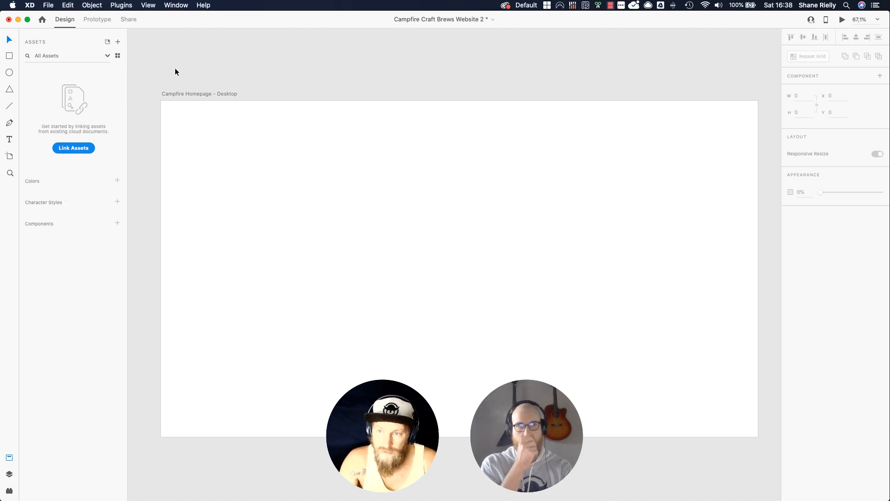
left_click(9, 56)
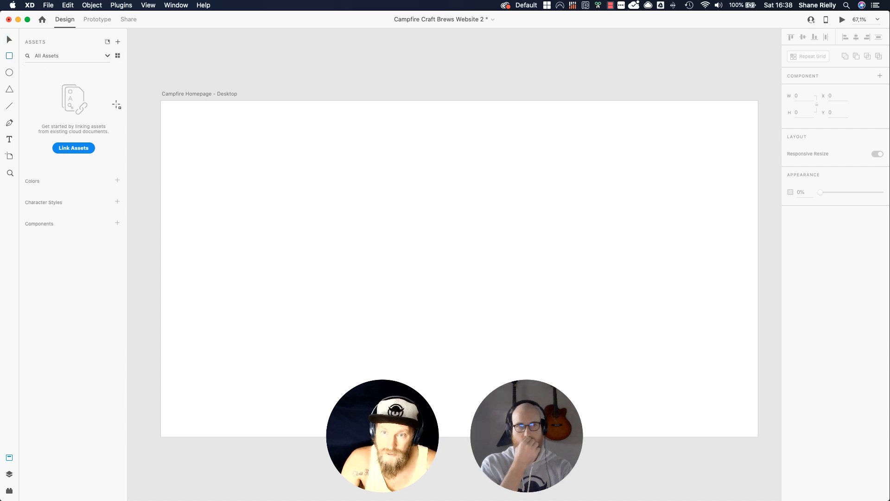
left_click_drag(187, 116, 253, 166)
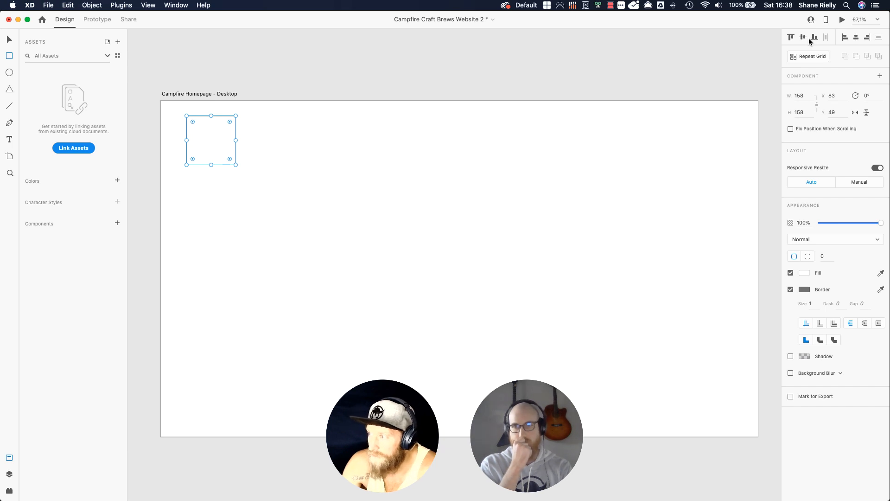
Step: Set the square's width and height to 200
left_click(801, 99)
left_click(800, 113)
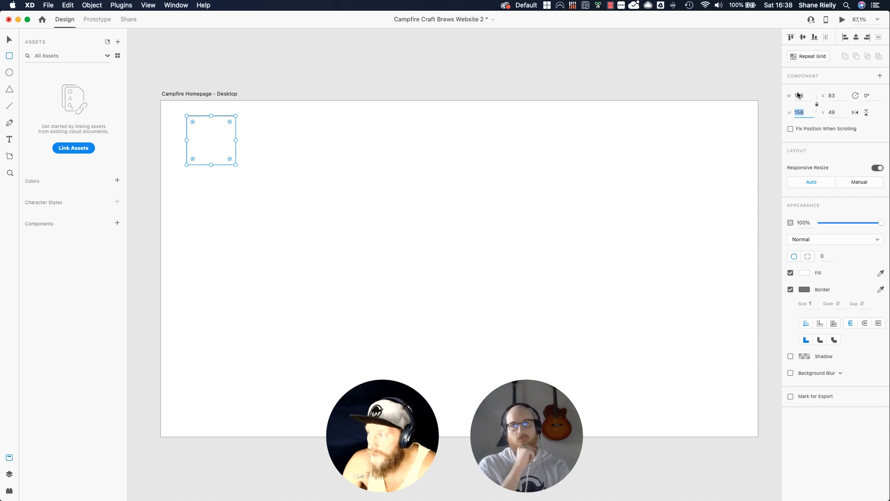
left_click(799, 94)
type("200")
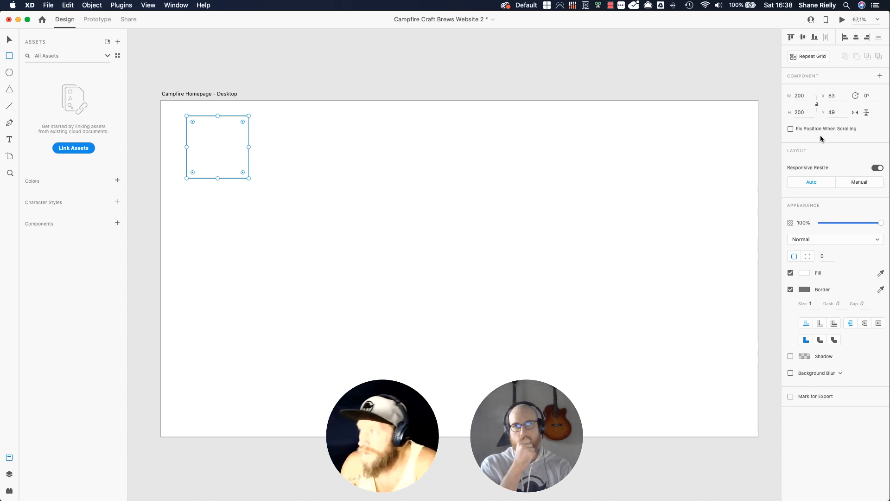
Step: Set the square's X position to 0
left_click(831, 95)
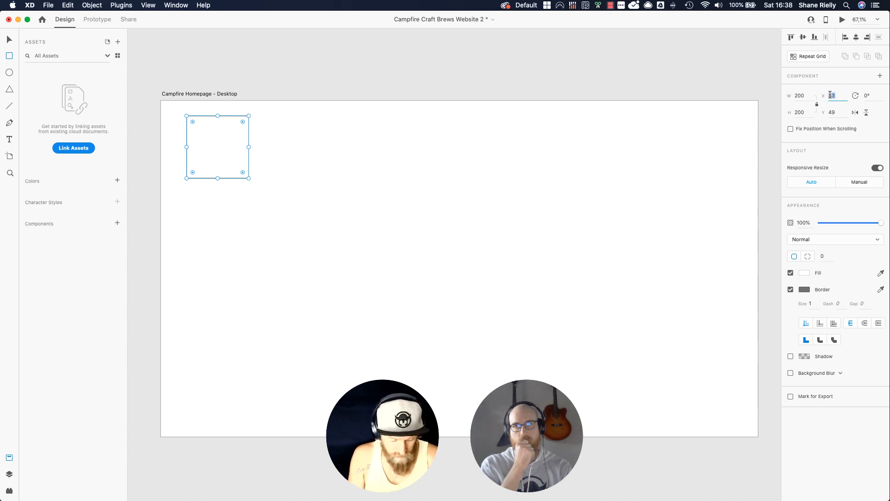
type("0")
key("Return")
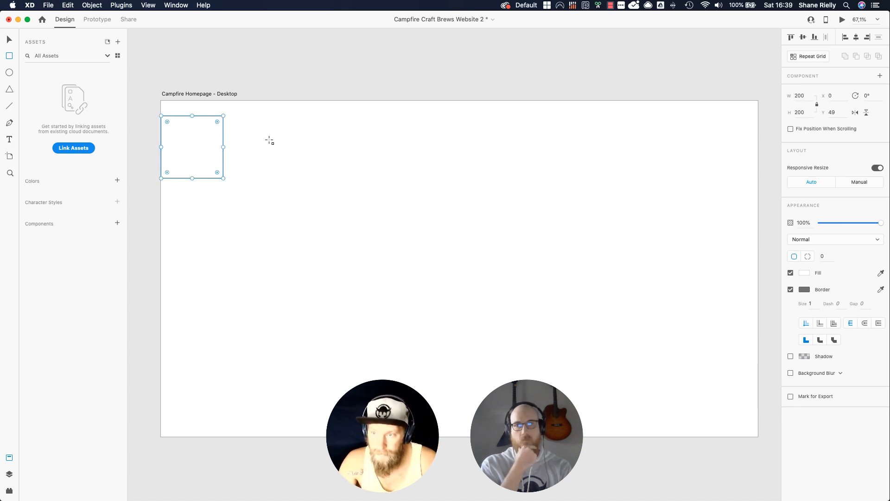
Step: Move the square to about X 140, Y 66 on the artboard and look over its blend mode options
left_click(9, 39)
left_click_drag(203, 147, 246, 150)
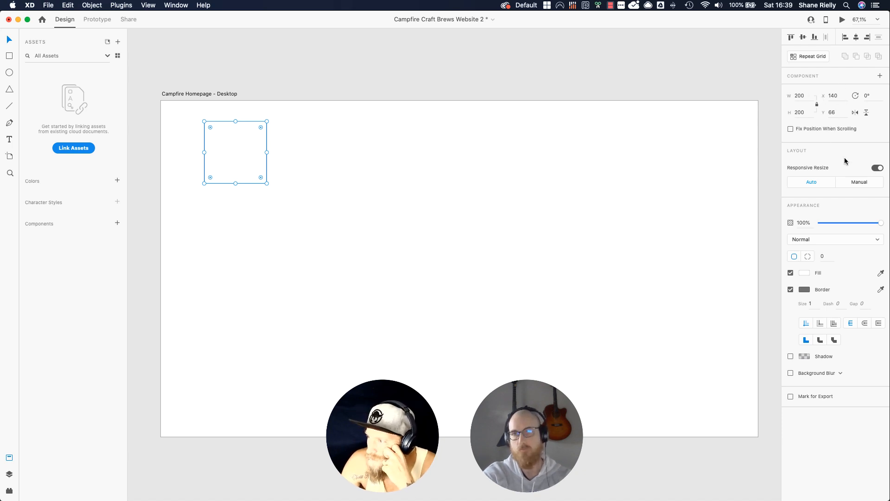
left_click(869, 241)
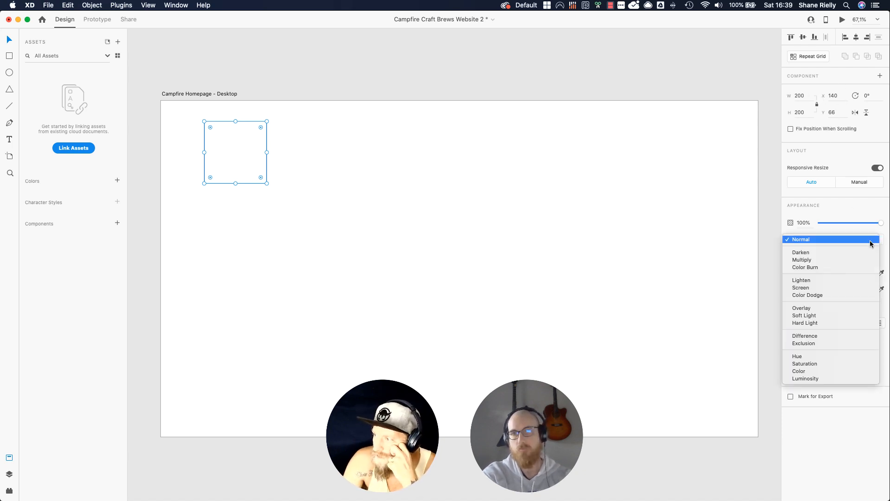
left_click(873, 241)
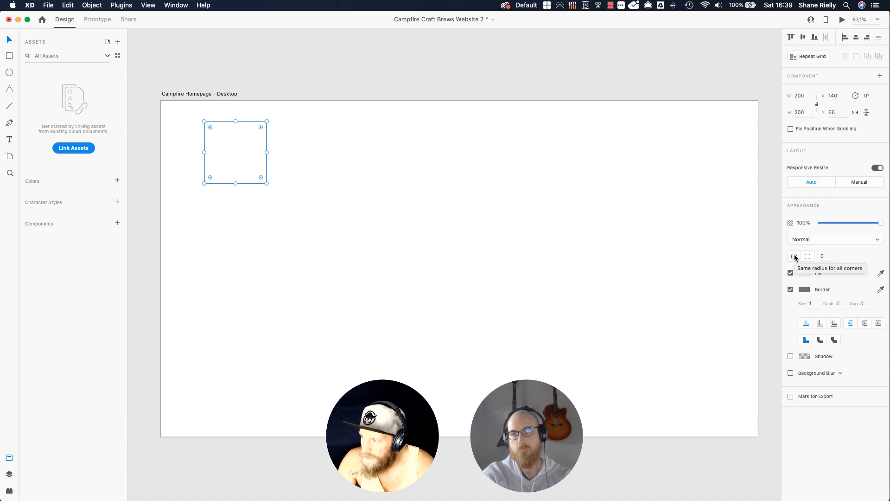
Step: Round all corners of the square with a radius of 100
left_click(824, 255)
left_click(829, 255)
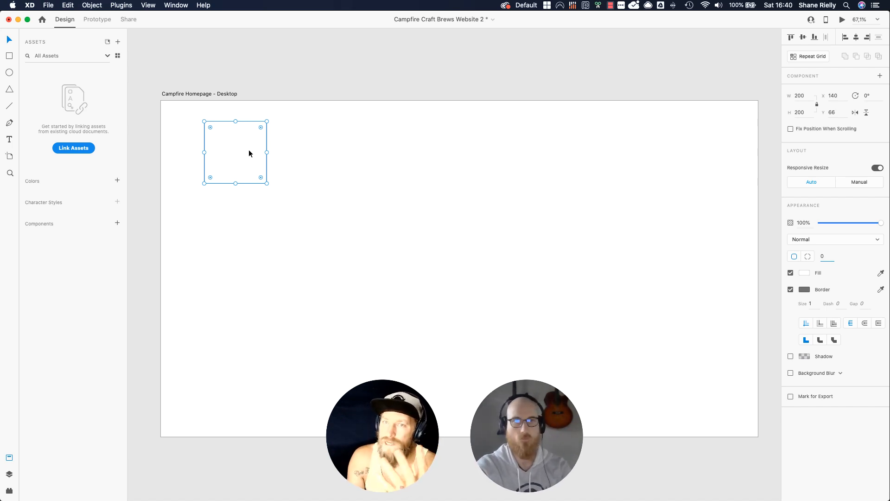
left_click(820, 257)
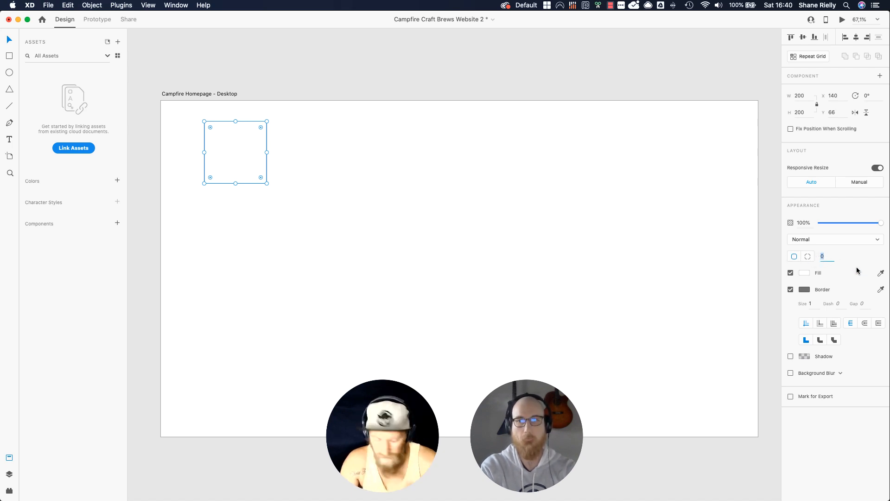
type("100")
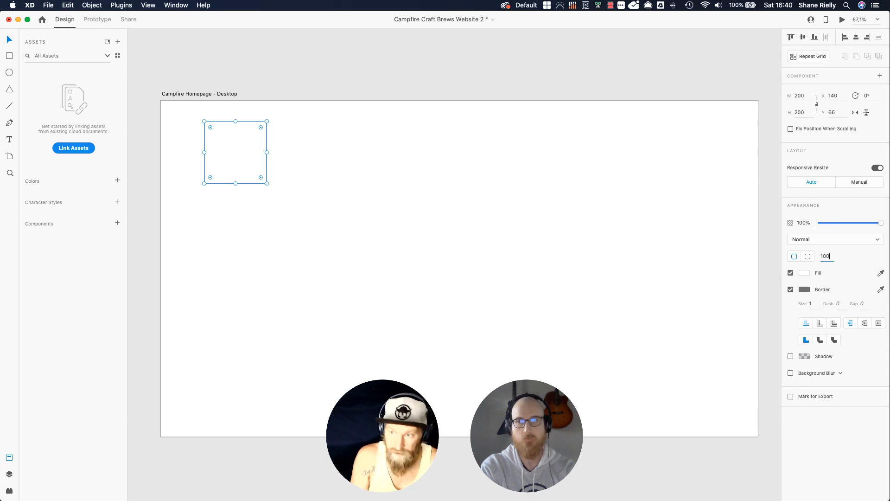
key("Return")
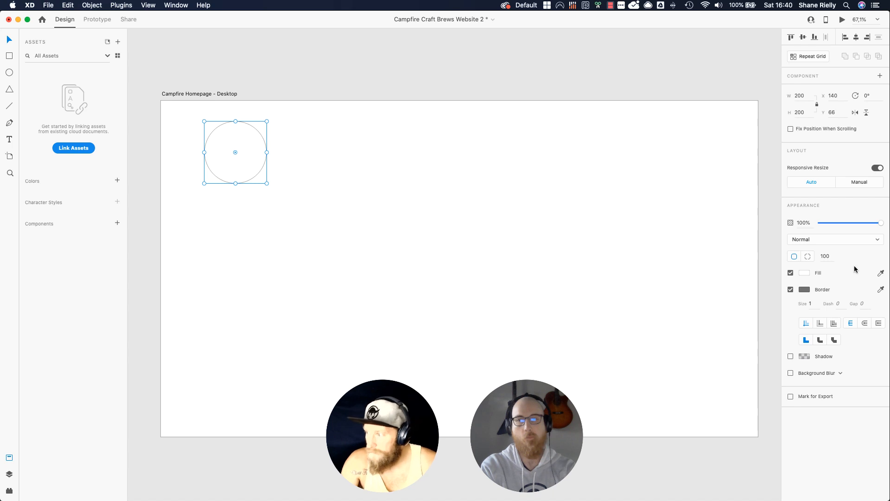
Step: Switch the shape to a different radius for each corner and set the top-right corner to 10
left_click(809, 257)
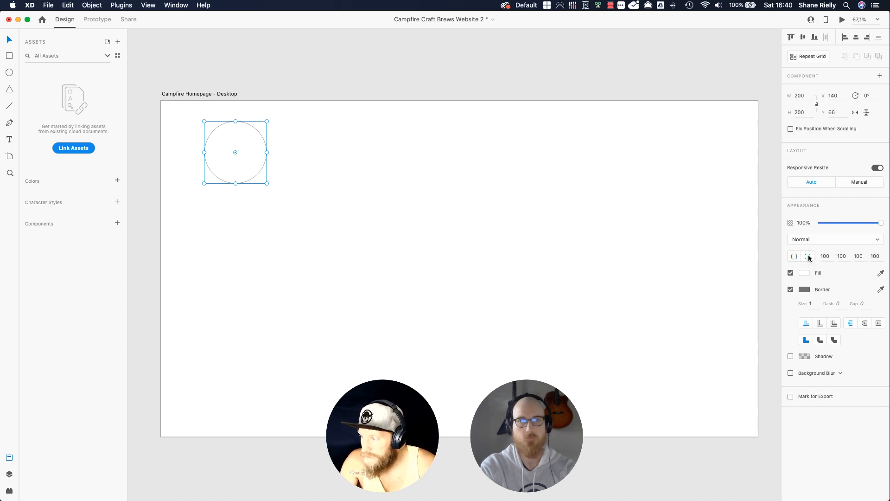
left_click(841, 256)
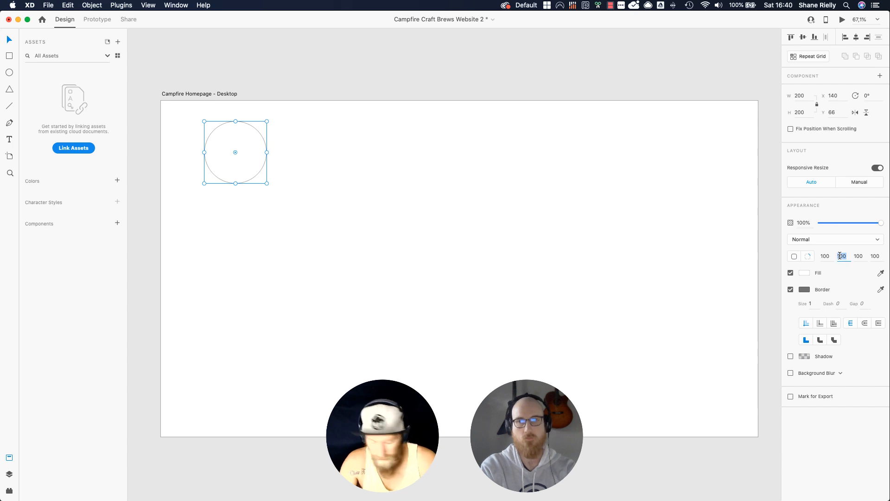
type("10")
key("Return")
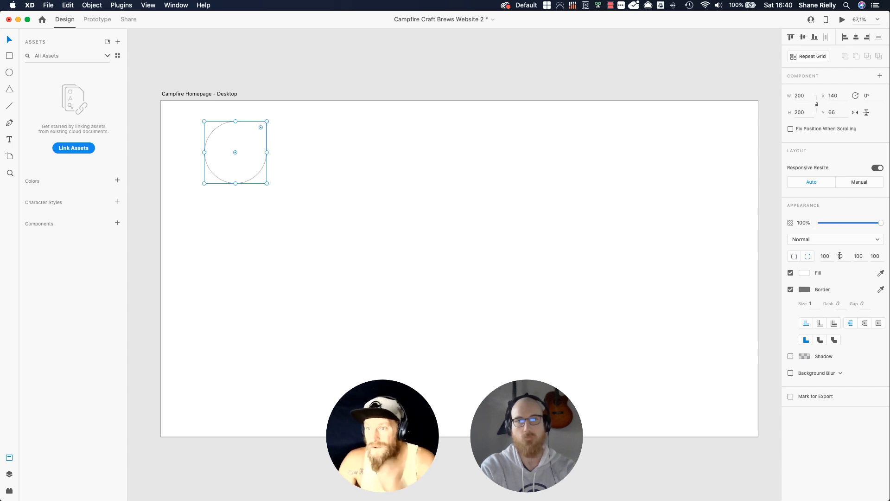
Step: Return the shape to the same radius for all corners
left_click(794, 256)
left_click(827, 256)
double_click(826, 256)
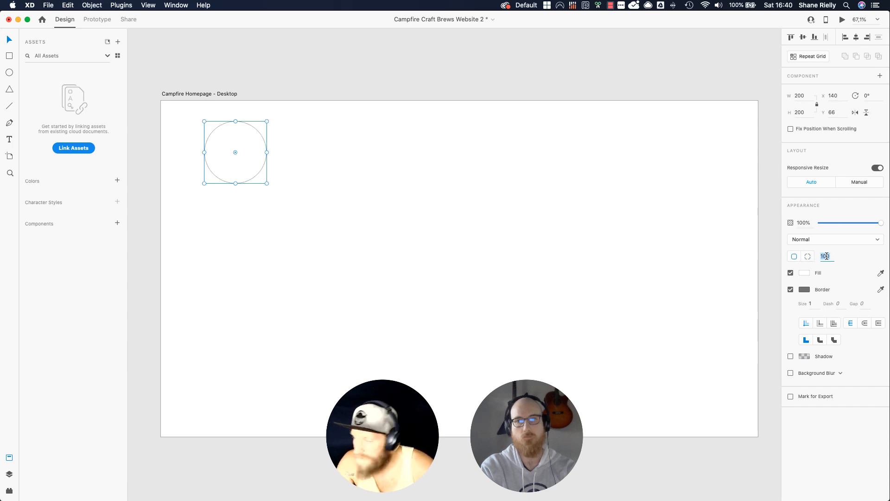
key("BackSpace")
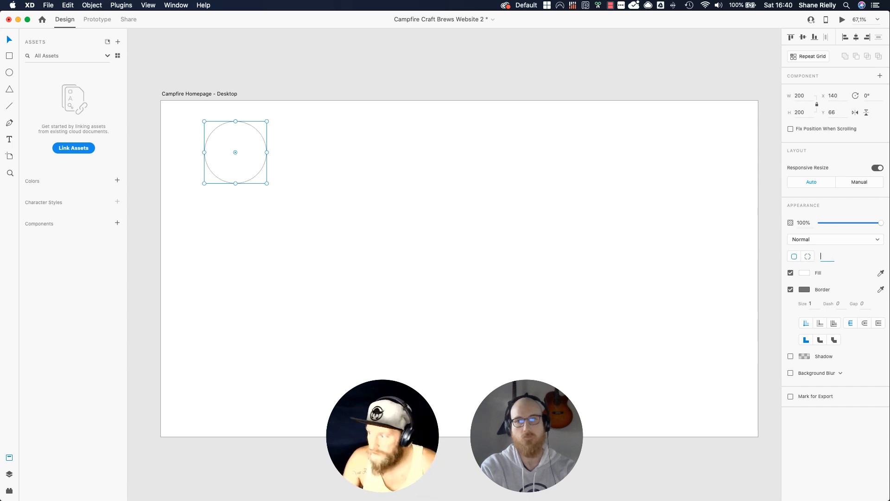
Step: Fill the circle with the solid red #CC3434
left_click(805, 273)
left_click_drag(732, 274, 747, 243)
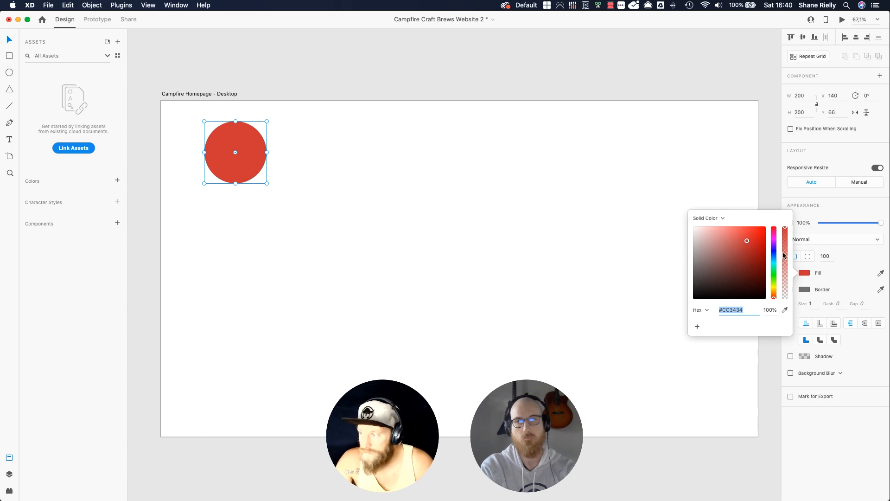
Step: Change the circle's solid red fill to white
left_click(837, 241)
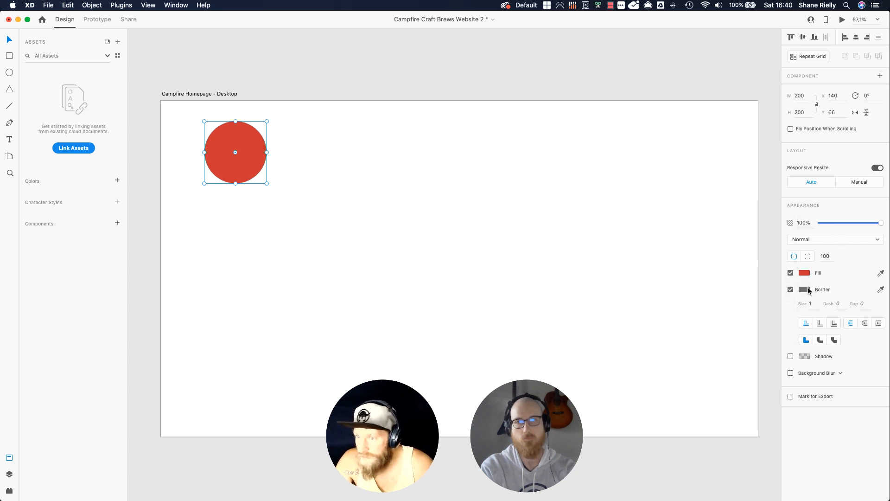
left_click(312, 120)
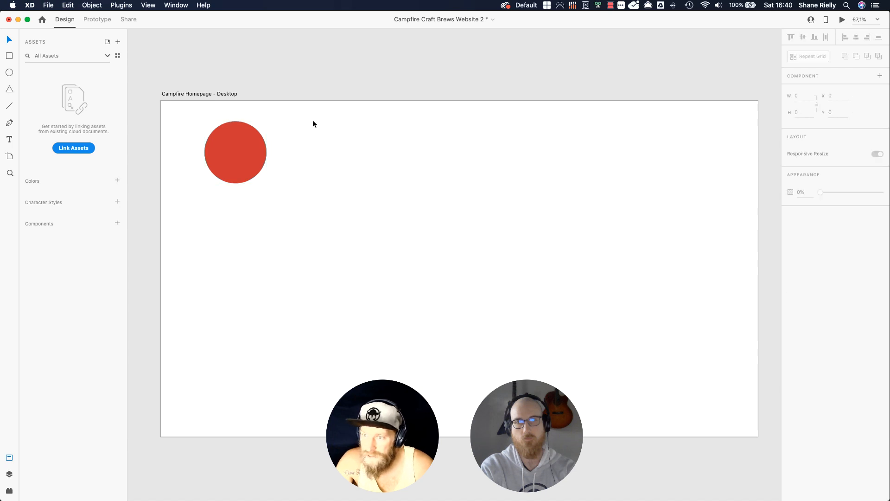
left_click(249, 158)
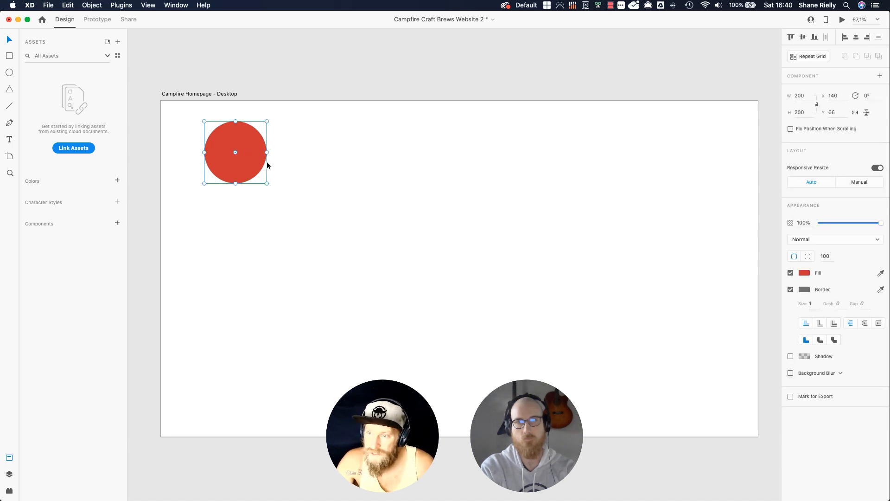
left_click(808, 273)
left_click_drag(724, 269, 662, 196)
left_click(639, 188)
left_click(255, 156)
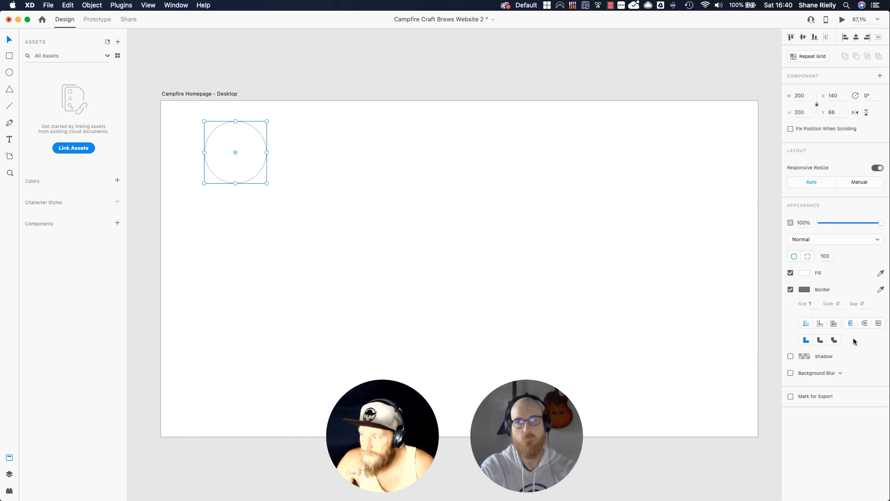
Step: Remove the circle's border and fill it with the solid navy #1E2544
left_click(791, 290)
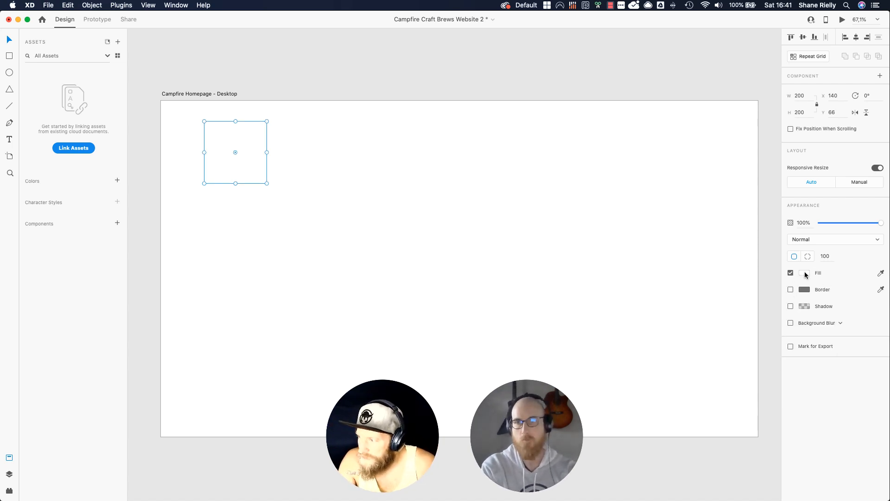
left_click(806, 272)
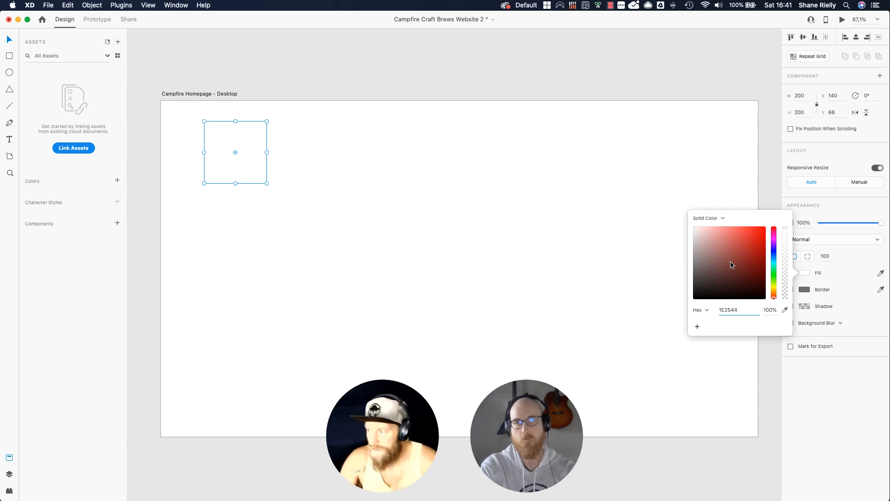
key("Return")
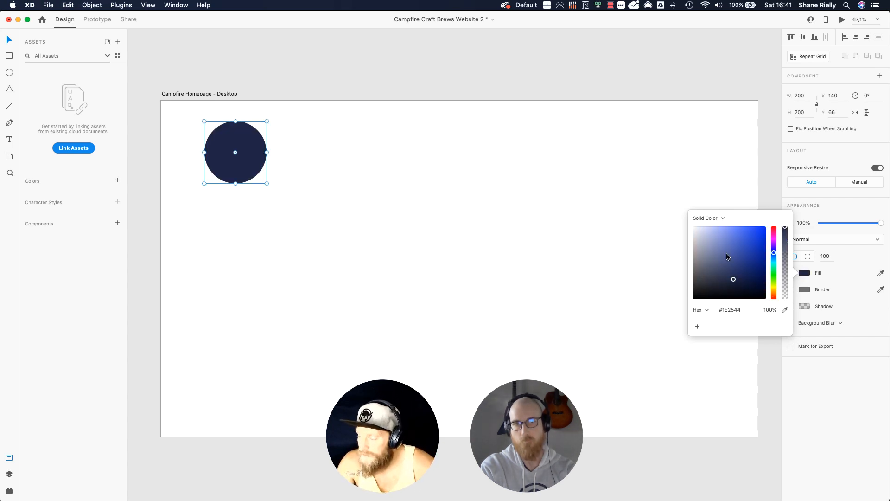
Step: Save the navy fill as a swatch and move the circle to about X 56, Y 40 on the artboard
left_click(698, 328)
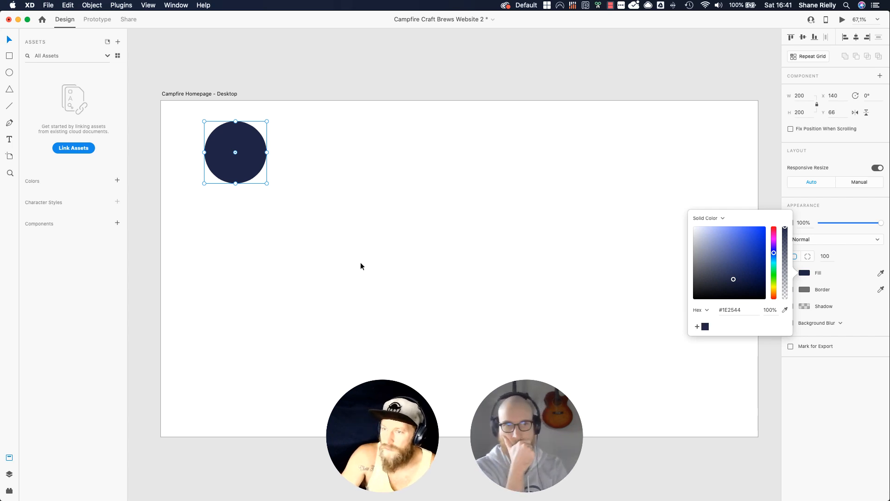
left_click(330, 173)
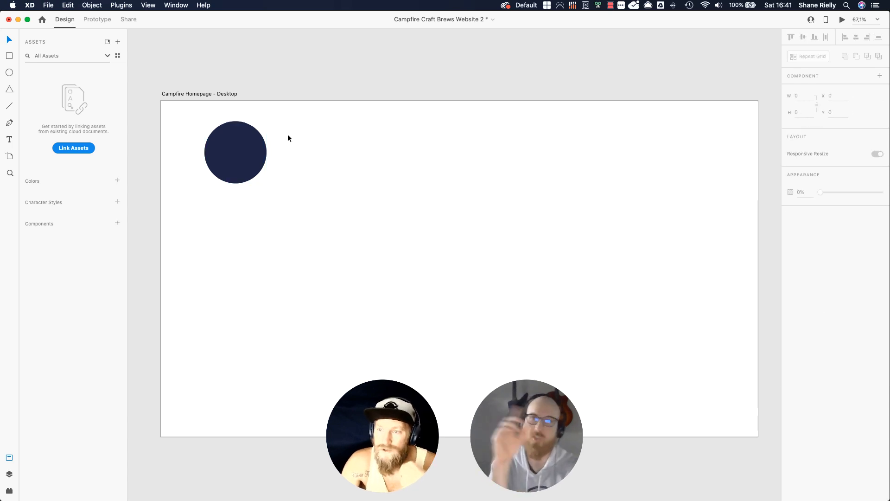
left_click(253, 169)
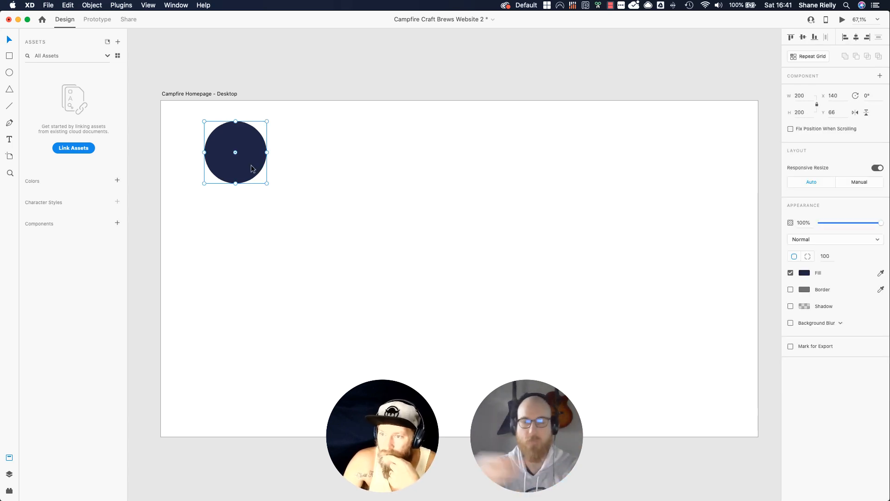
left_click_drag(253, 169, 226, 160)
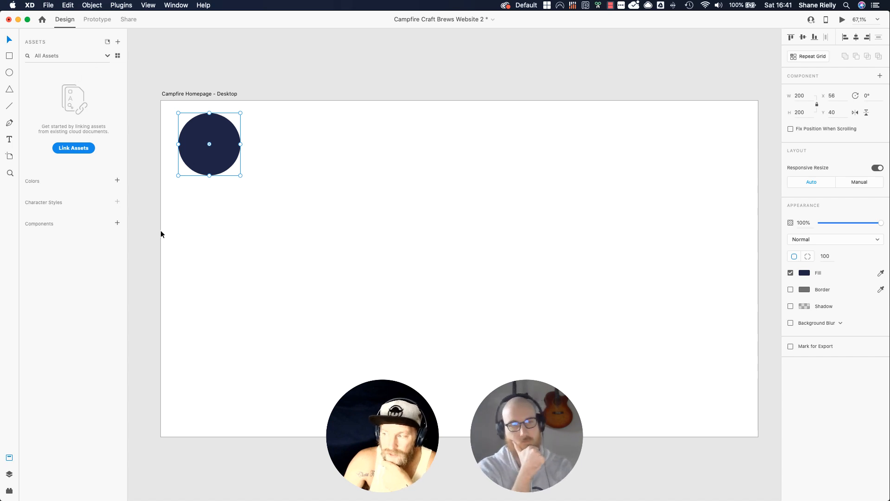
left_click(805, 275)
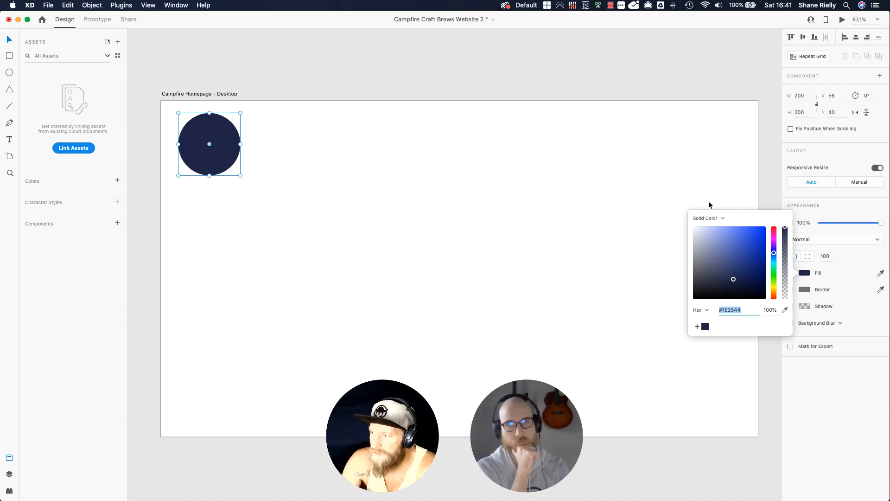
left_click(323, 132)
left_click(218, 143)
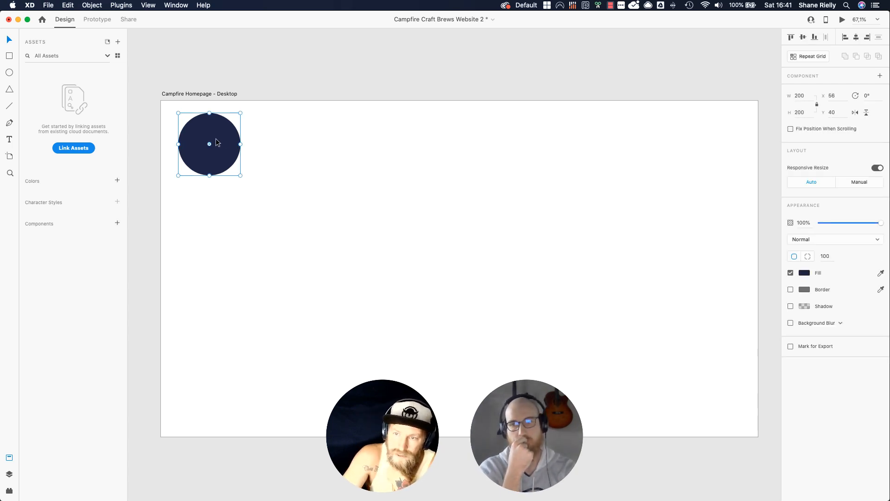
left_click(295, 153)
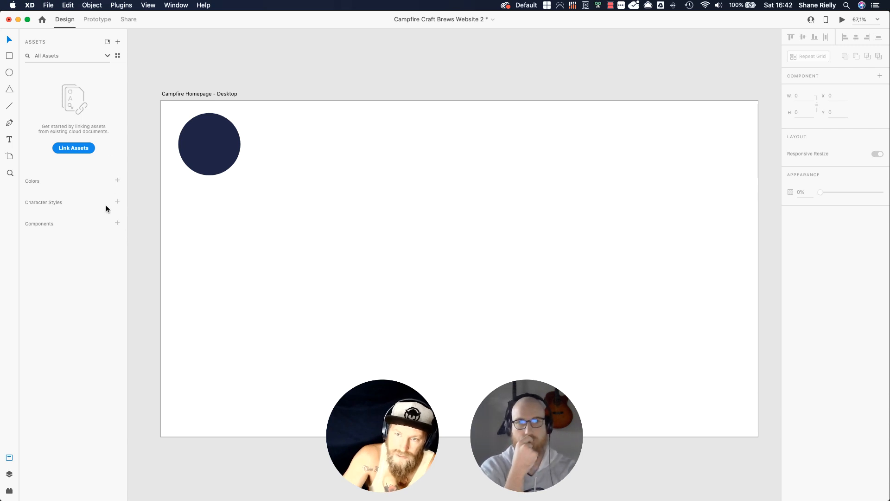
Step: Add the circle's navy fill to the document's color assets and name it Campfire Navy
left_click(208, 132)
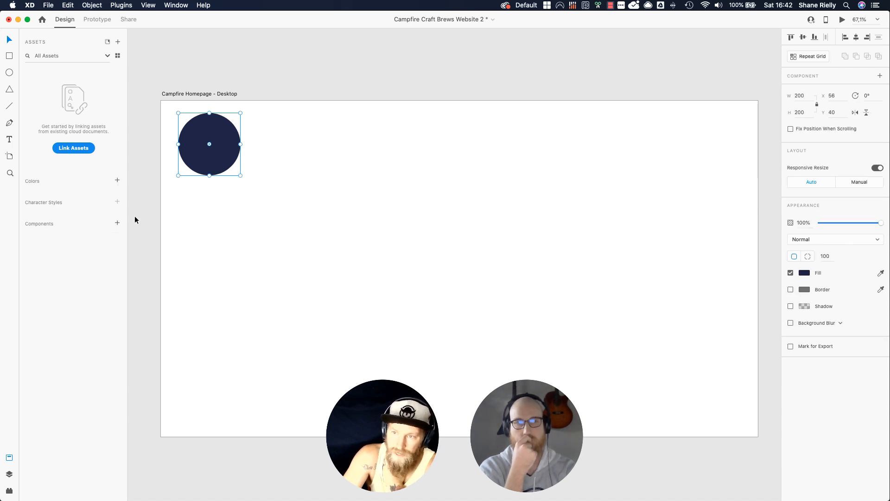
left_click(117, 181)
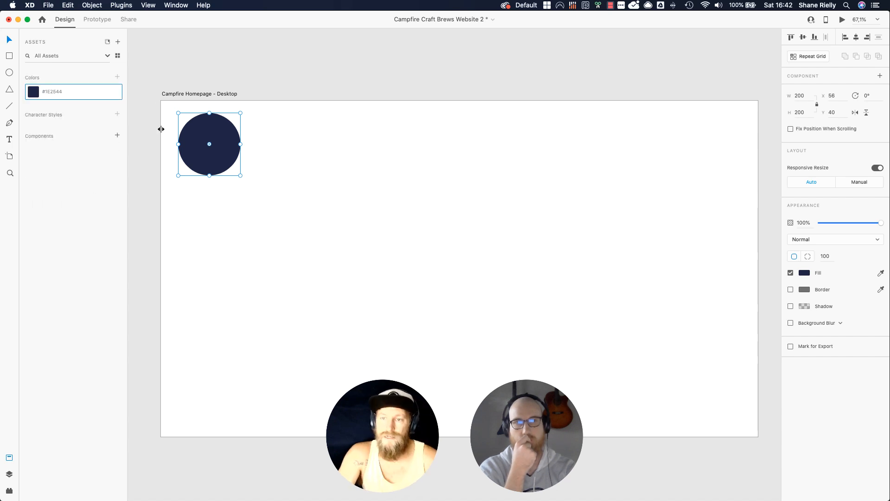
double_click(58, 92)
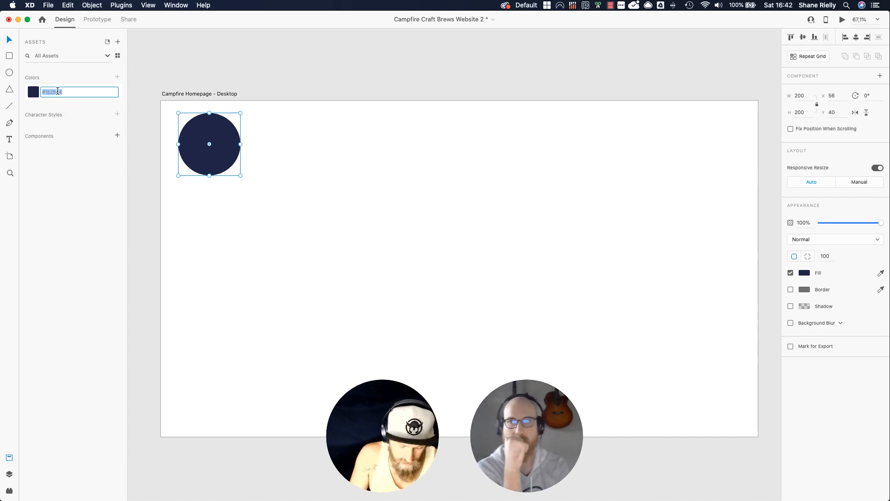
type("Campfire")
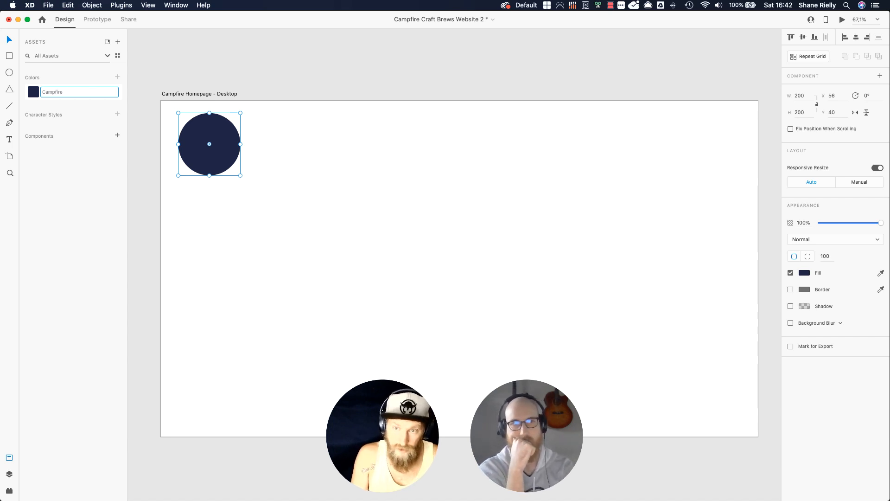
type(" Navy")
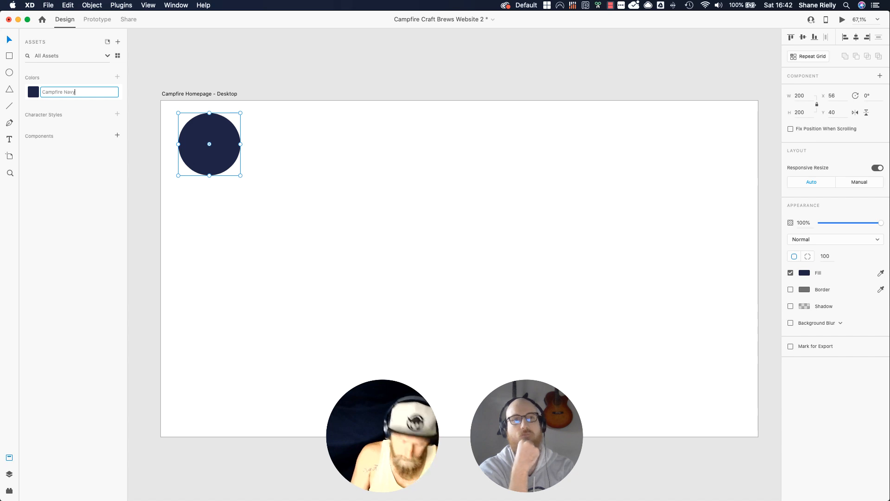
key("Return")
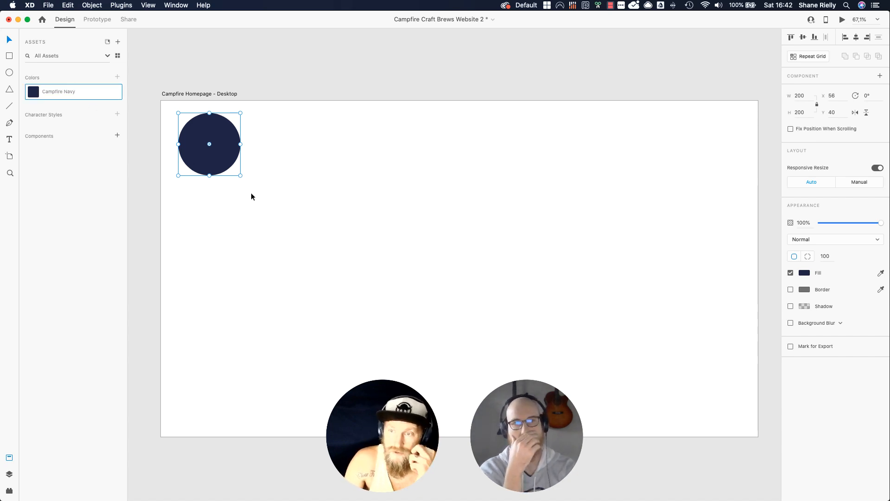
left_click(149, 193)
left_click(193, 146)
left_click(808, 274)
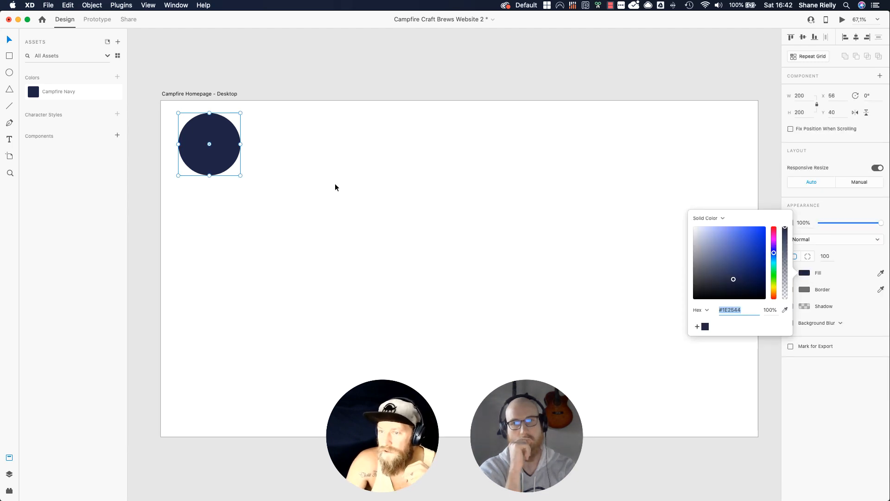
left_click(313, 57)
left_click(218, 149)
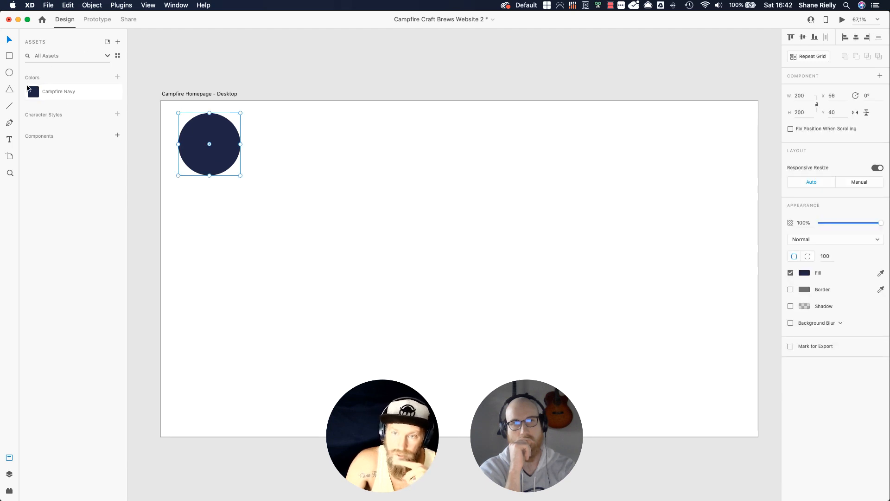
right_click(43, 89)
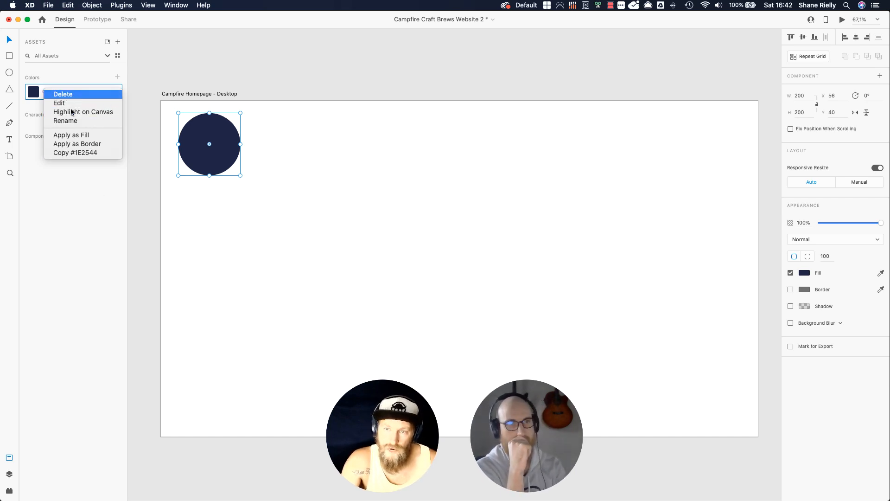
left_click(76, 196)
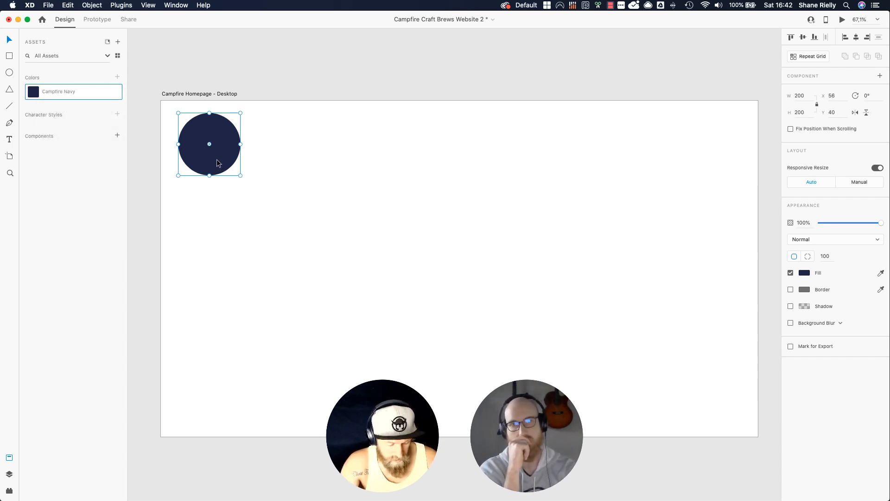
Step: Place three copies of the navy circle across the artboard, one of them much smaller
key("alt")
key("alt")
left_click_drag(215, 158, 585, 166)
left_click(371, 196)
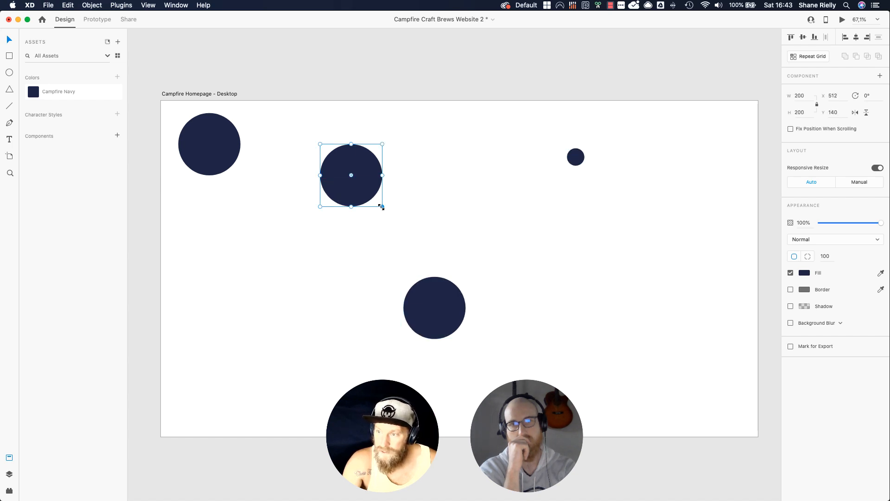
Step: Enlarge the copy nearest the original circle and shrink the lowest copy to about 152 × 152
left_click_drag(381, 207, 408, 232)
left_click(448, 310)
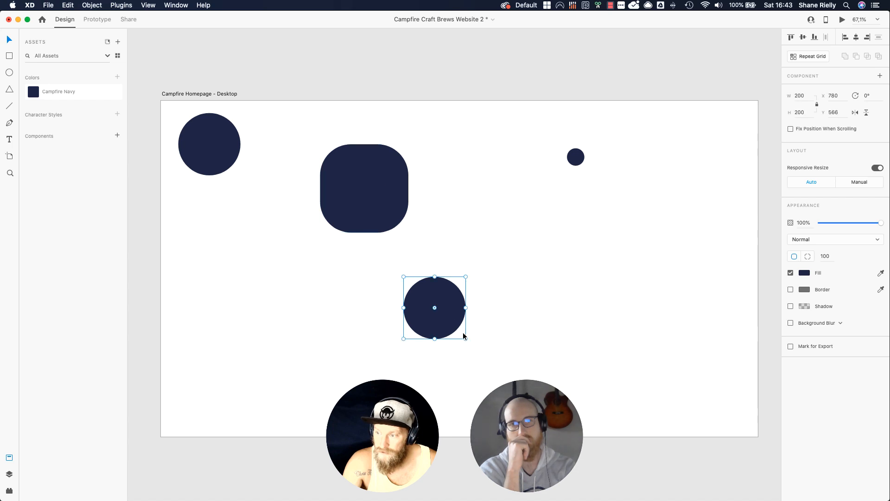
left_click_drag(465, 337, 451, 325)
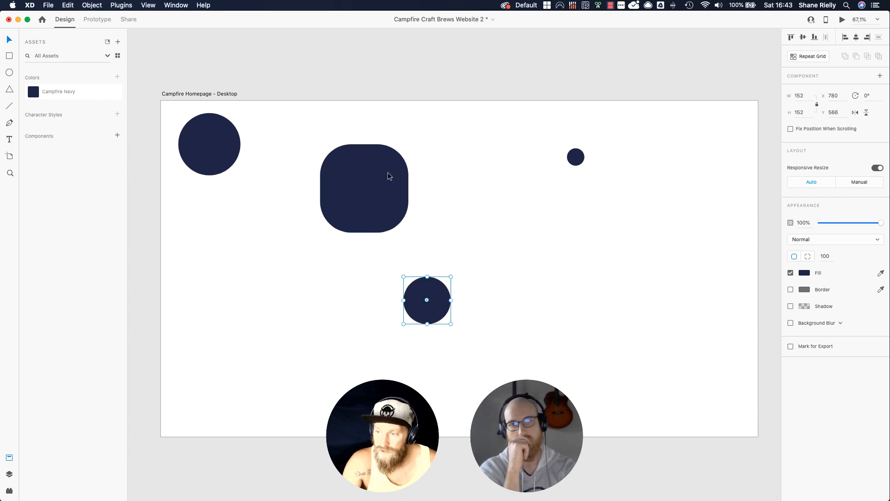
Step: Highlight every object on the canvas that uses the Campfire Navy color asset
left_click(274, 212)
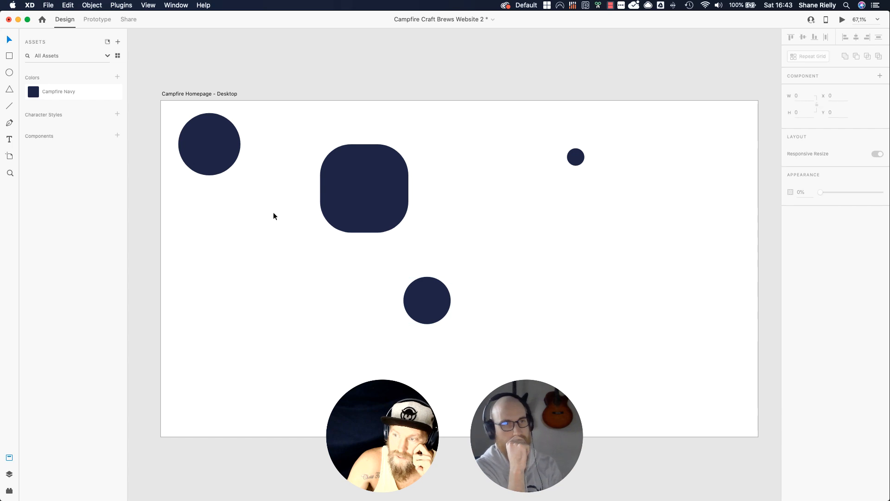
right_click(58, 89)
left_click(99, 111)
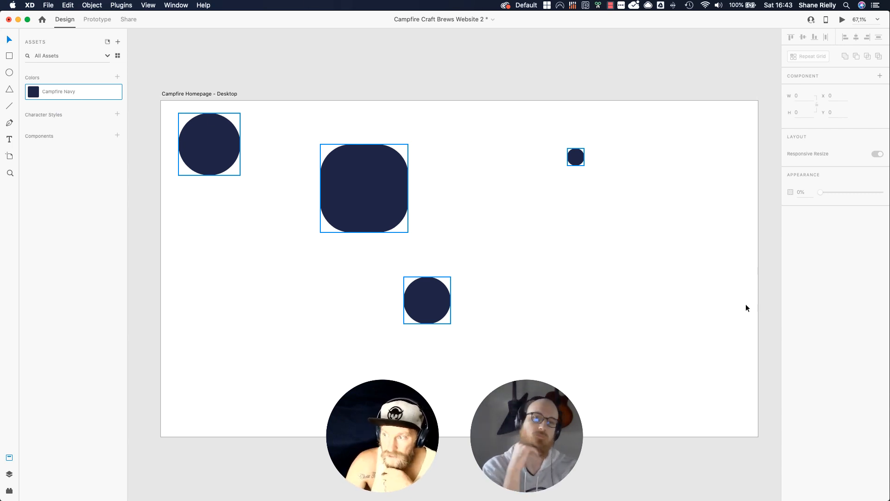
Step: Edit the Campfire Navy color asset to a lighter, greyish blue
right_click(58, 94)
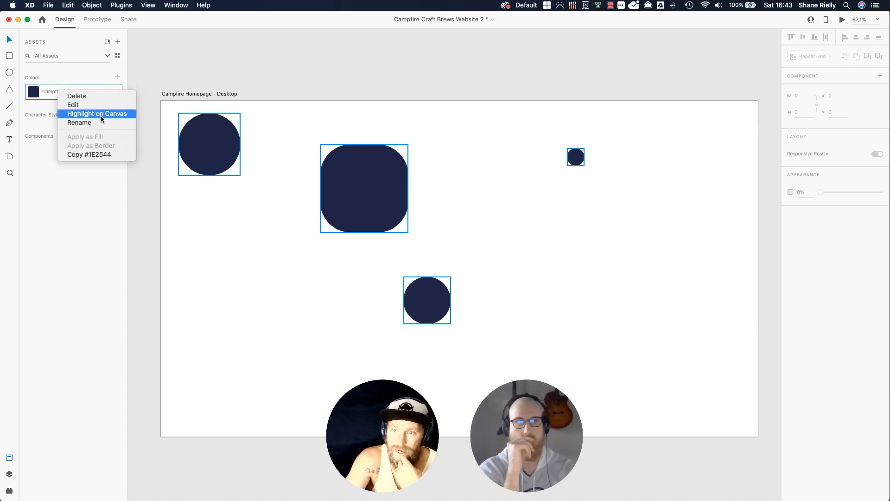
left_click(92, 105)
left_click_drag(101, 101, 81, 102)
left_click(91, 210)
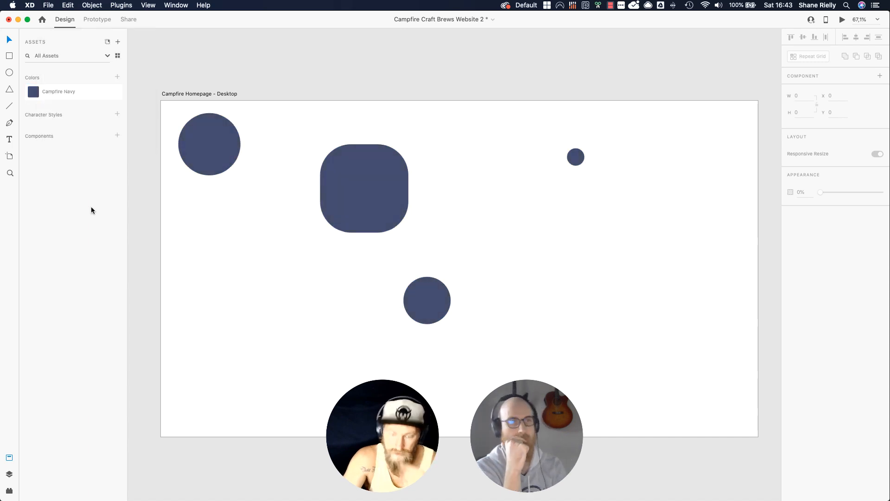
Step: Restore the Campfire Navy asset to its dark navy and delete the three copied shapes, keeping the original circle
left_click_drag(291, 121, 344, 192)
left_click_drag(468, 269, 665, 366)
key("Delete")
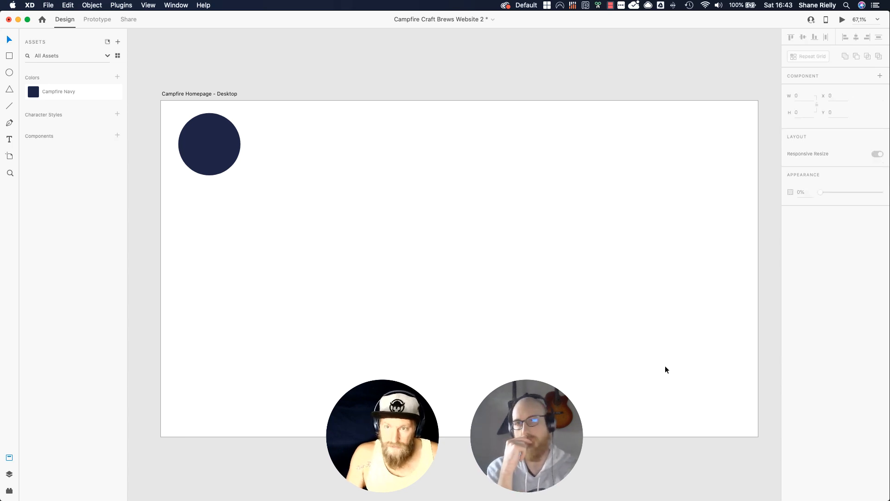
Step: Switch to the CAMPFIRE logo file in Illustrator and cancel the open Color Picker
left_click(236, 153)
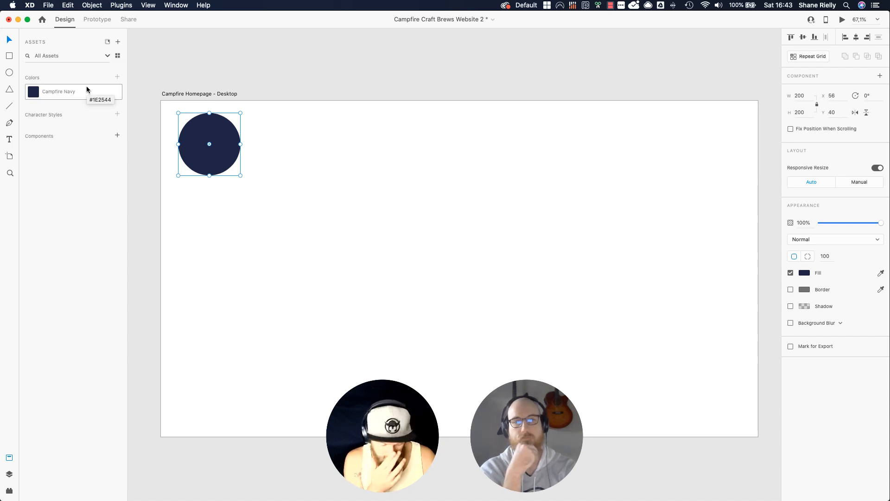
key("super+Tab")
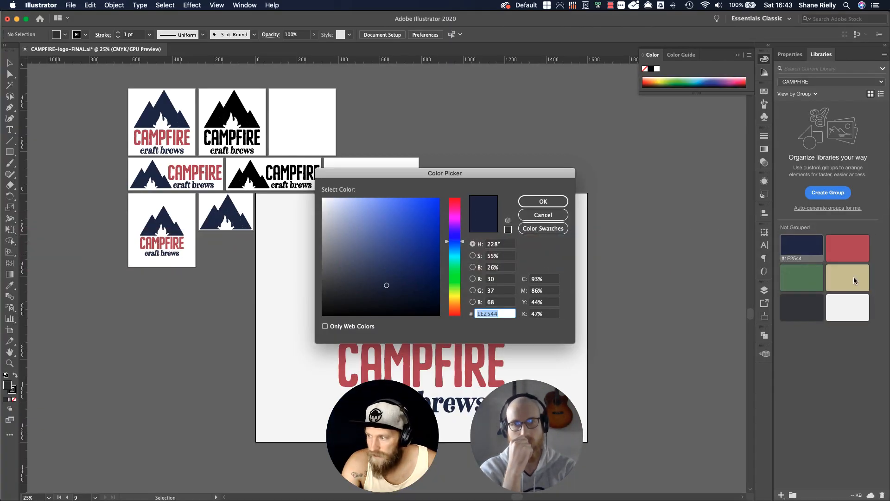
left_click(545, 215)
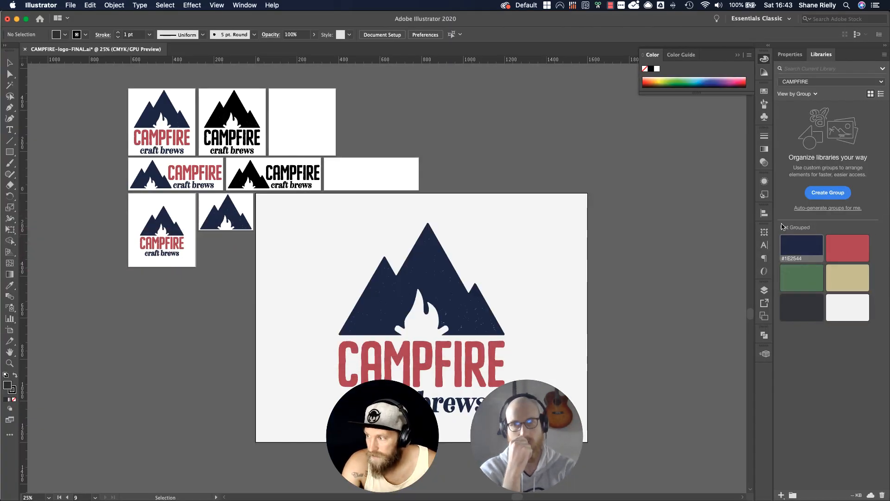
Step: Copy the red swatch's hex code from Illustrator, switch to Adobe XD, and fill the circle with #BC3450, saving it as a swatch
double_click(848, 248)
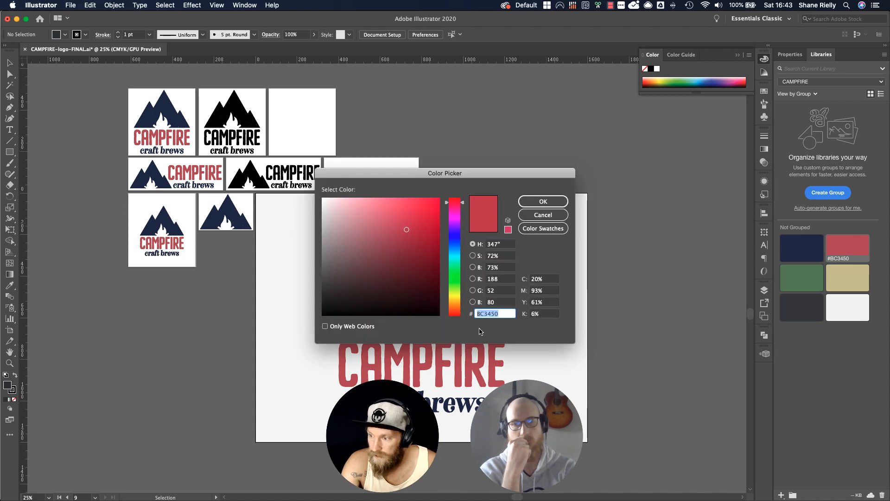
key("super+Tab")
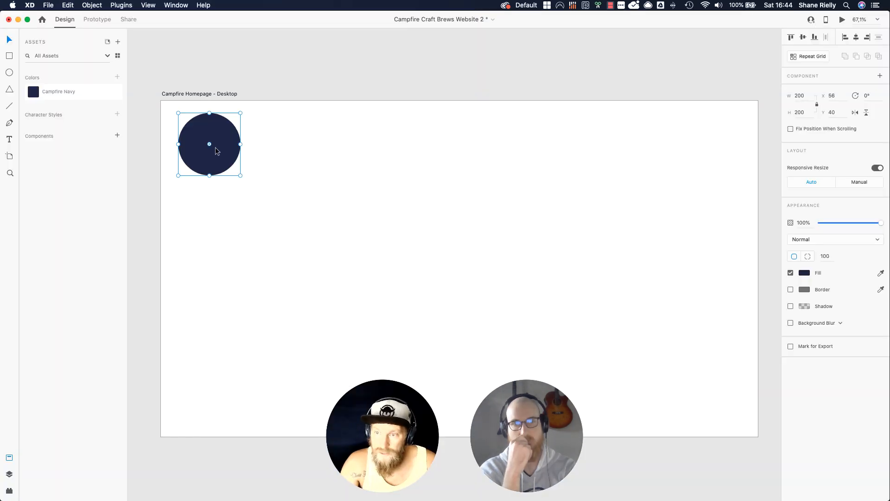
left_click(806, 273)
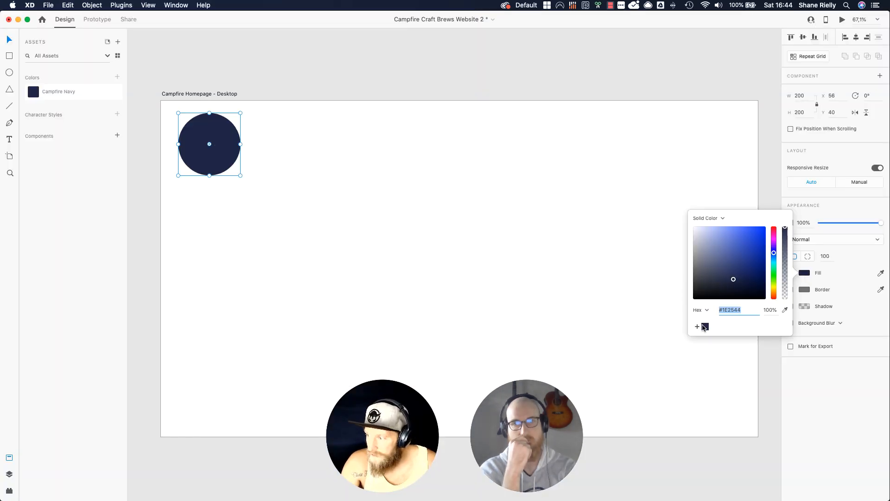
key("super+v")
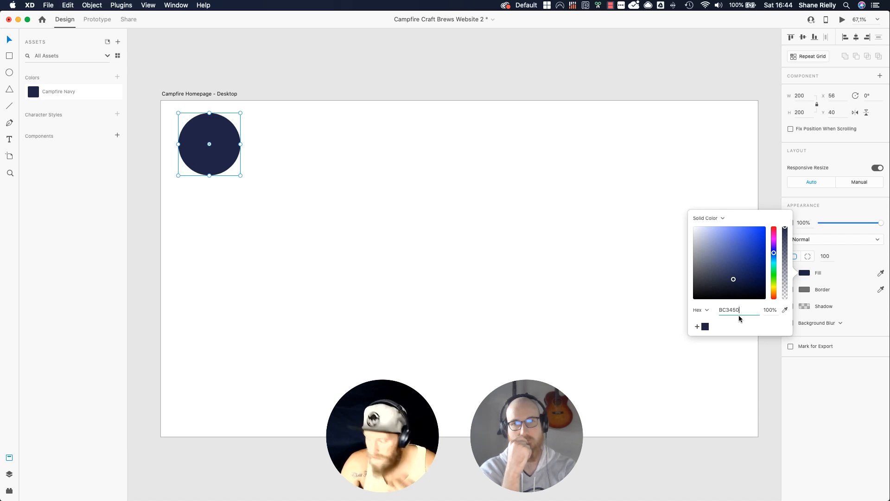
key("Return")
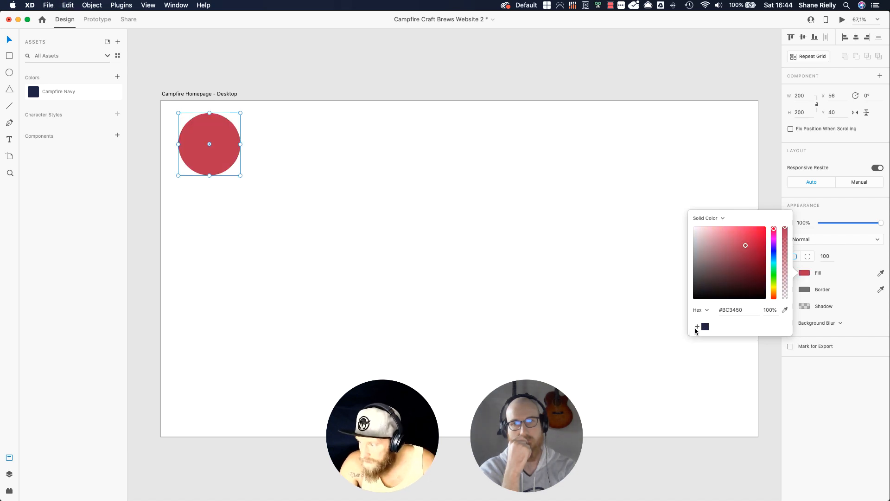
left_click(697, 326)
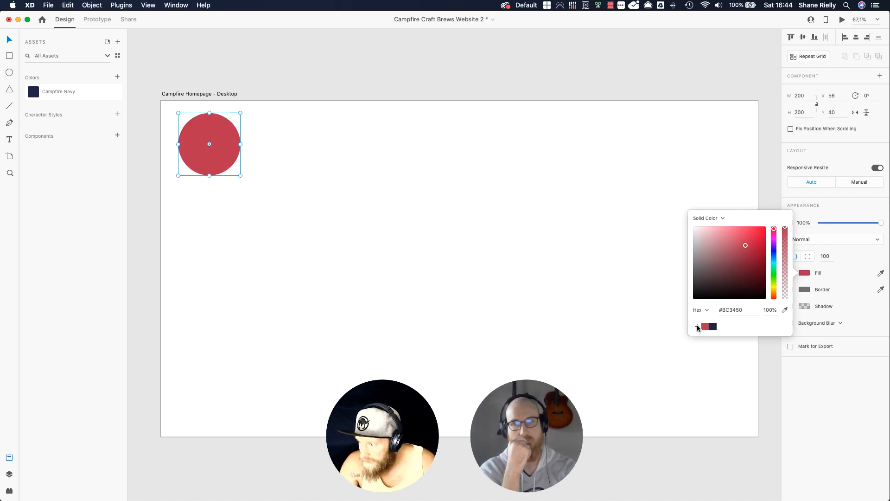
left_click(642, 216)
left_click(205, 139)
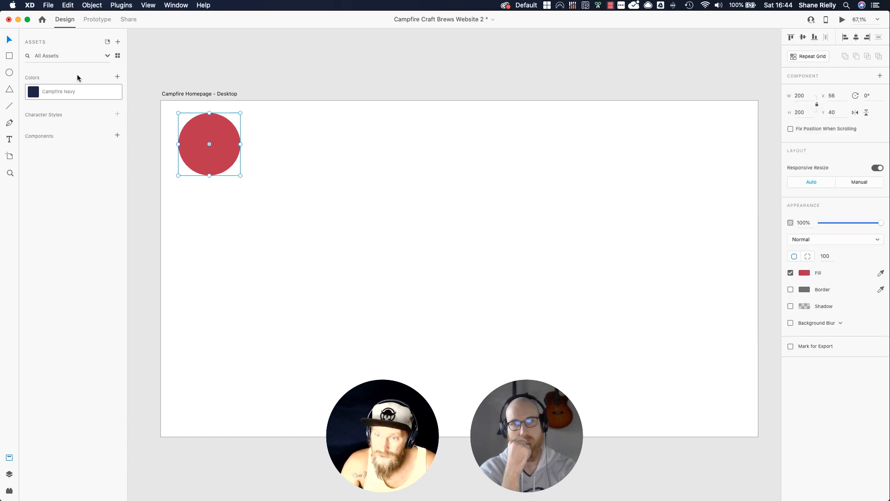
Step: Add the circle's red fill as a color asset, place it below Campfire Navy, and rename it Campfire Red
left_click(117, 76)
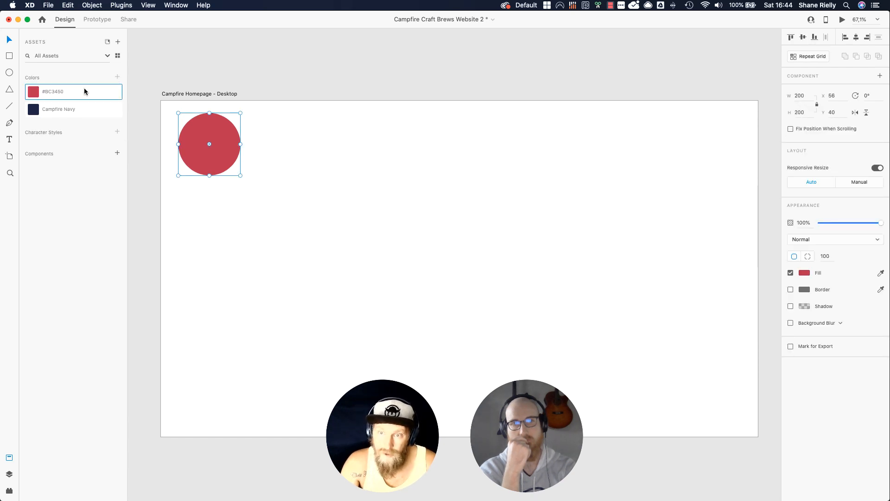
left_click_drag(76, 89, 71, 116)
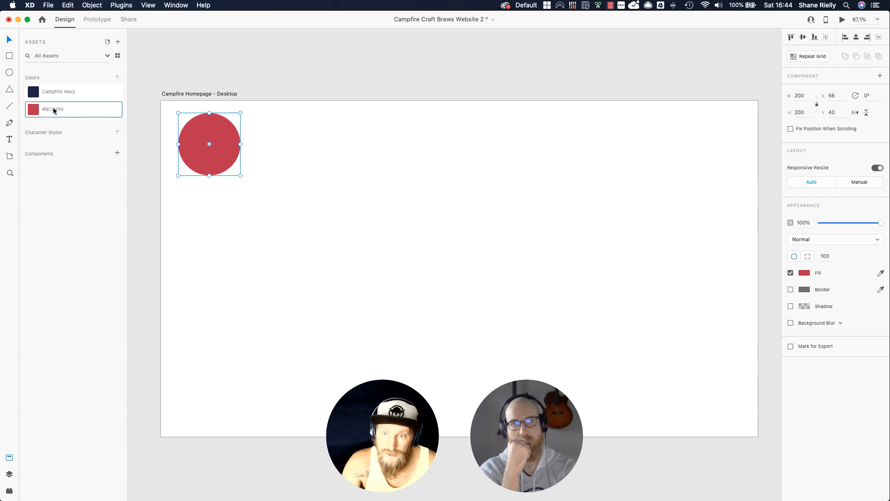
double_click(53, 109)
type("Campfire")
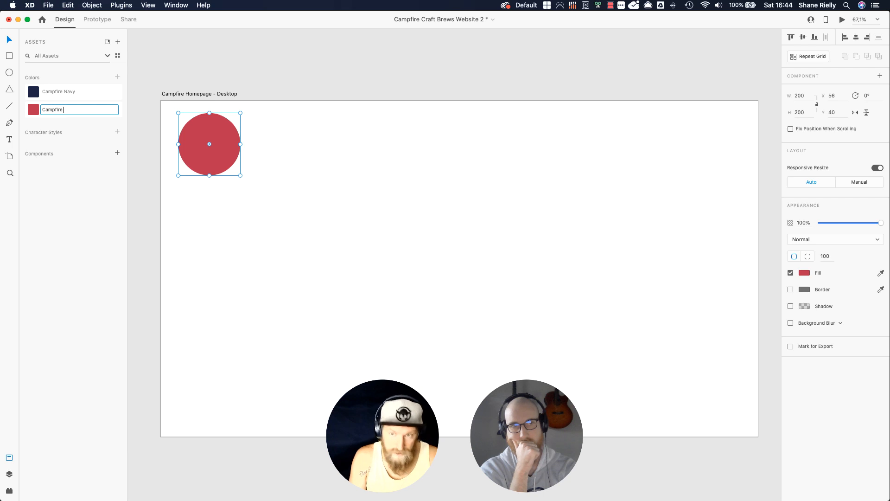
type("Red")
key("Return")
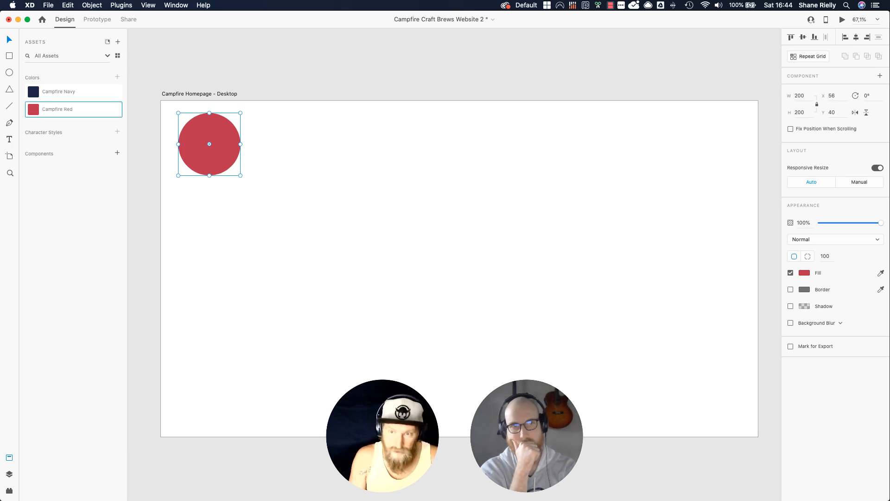
left_click(73, 93)
left_click(78, 108)
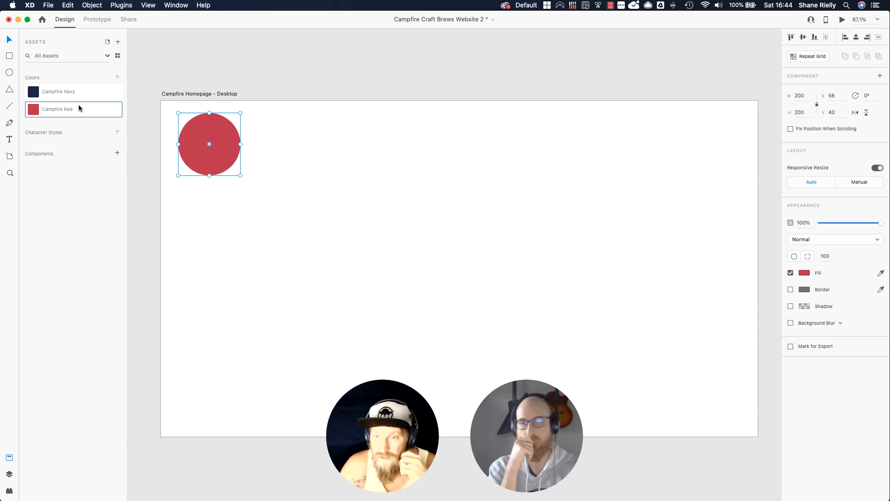
left_click(87, 135)
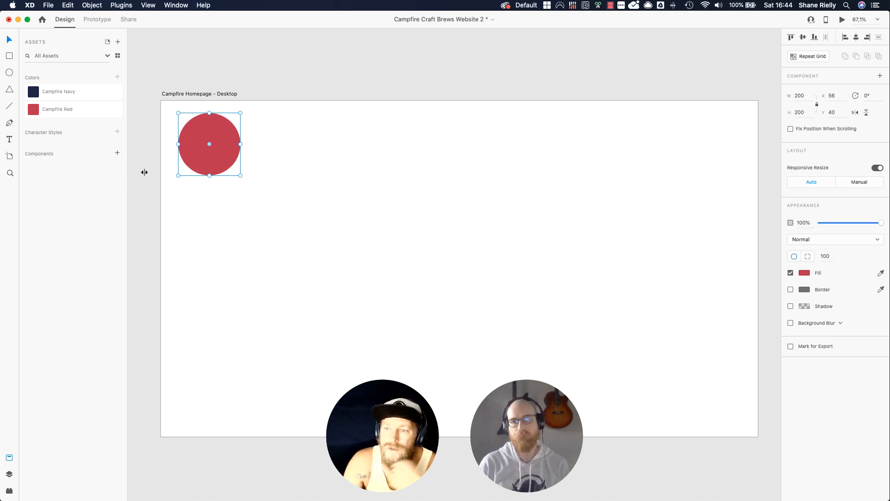
Step: Delete the red circle from the Campfire Homepage - Desktop artboard and save the document
left_click(368, 131)
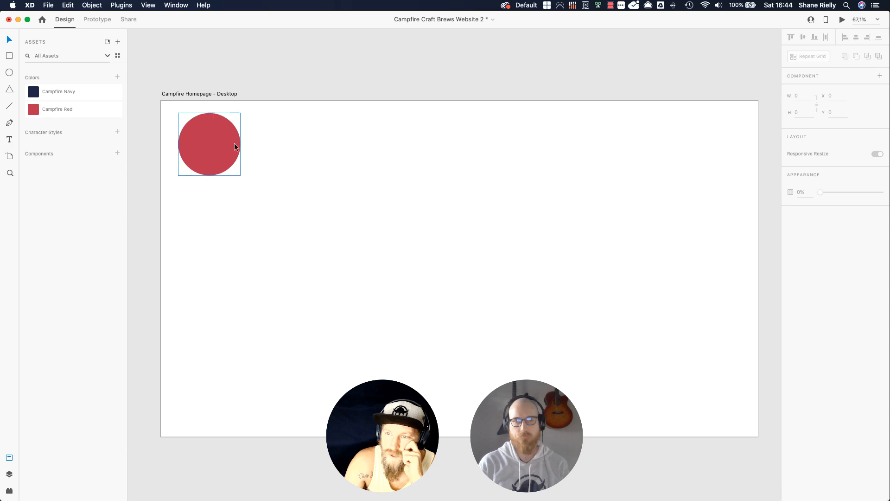
left_click(212, 147)
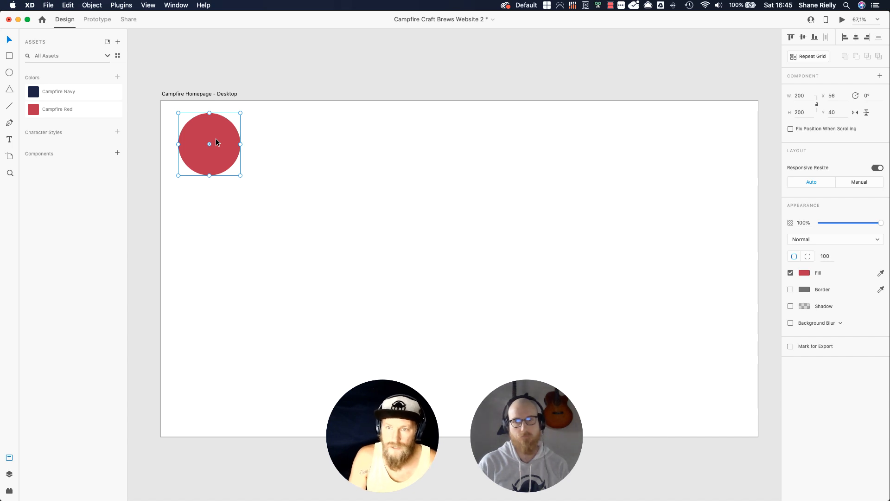
key("Delete")
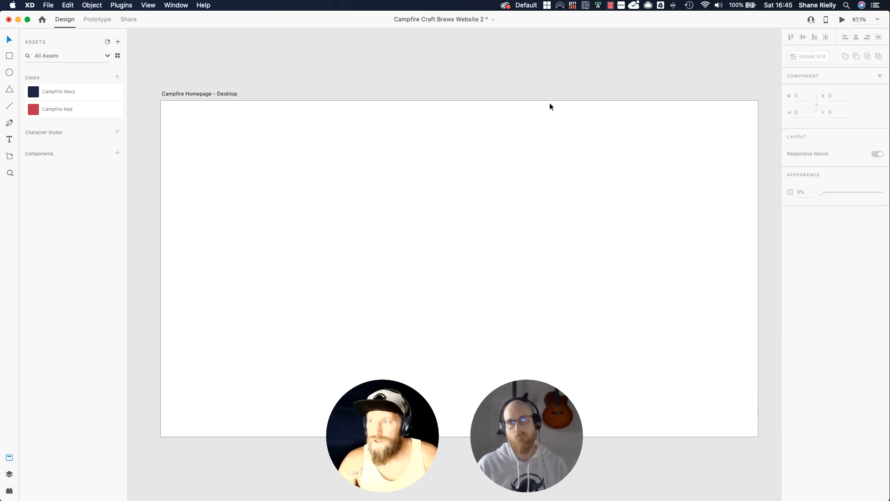
key("super+s")
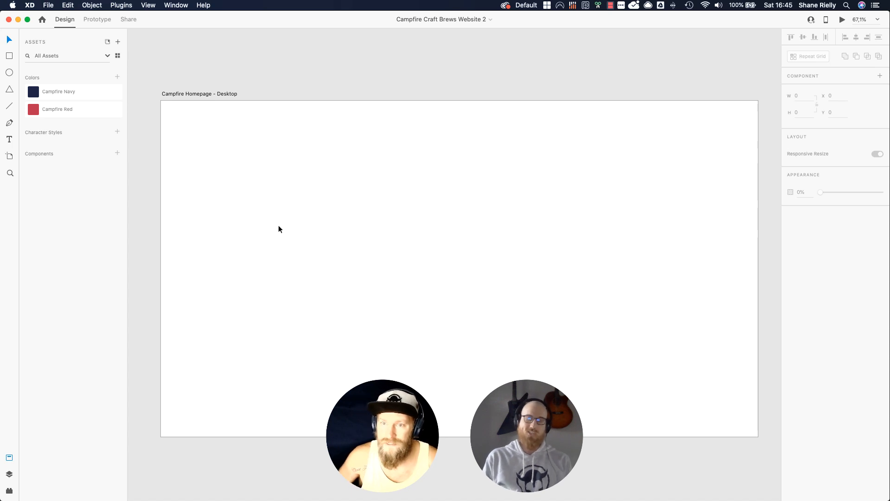
Step: Switch to the CAMPFIRE brand guide PDF in Acrobat and go to the contents on page 2
mouse_move(264, 499)
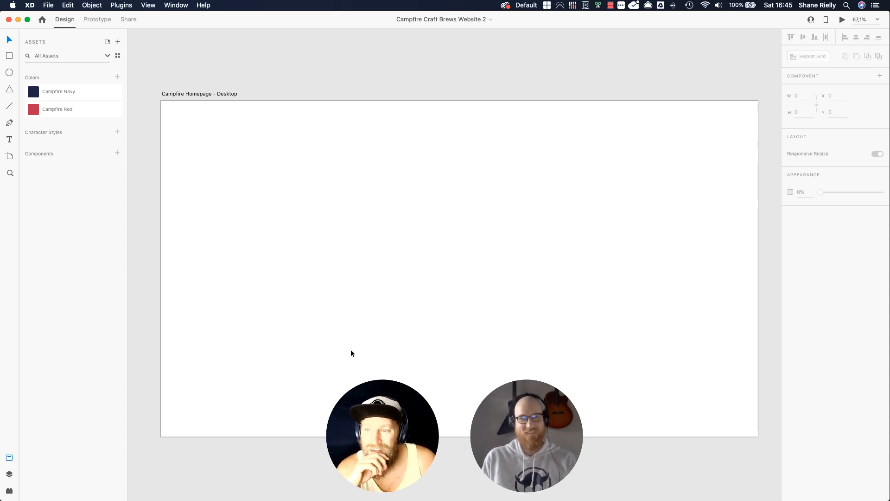
key("super+Tab")
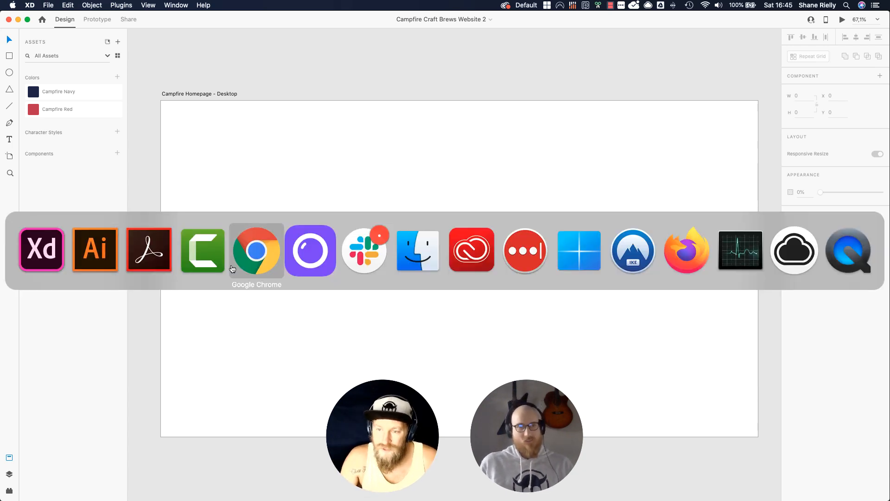
left_click(142, 246)
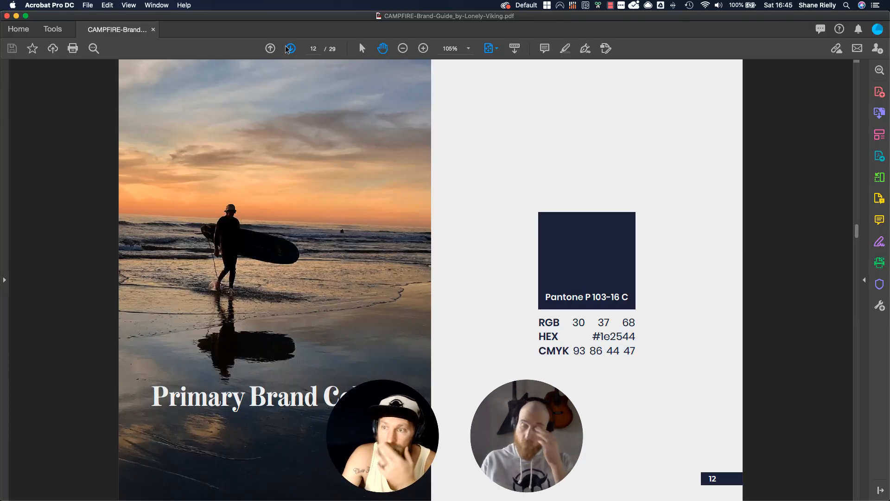
left_click(313, 49)
type("2")
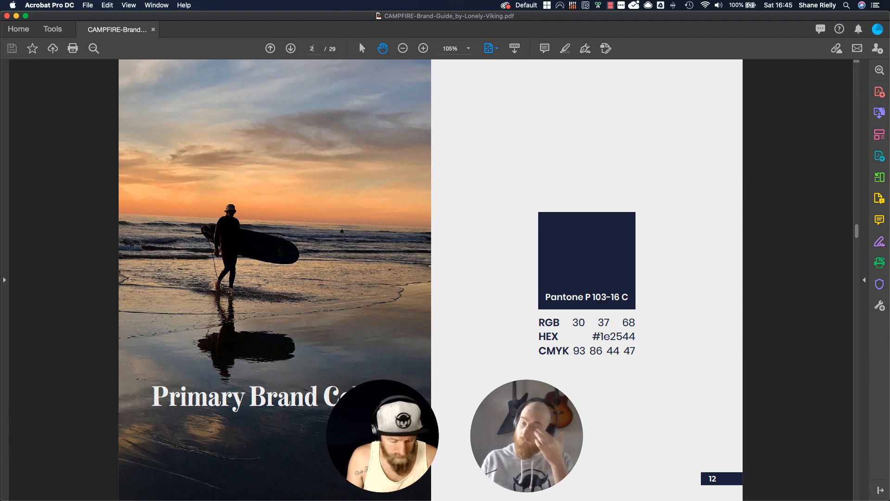
key("Return")
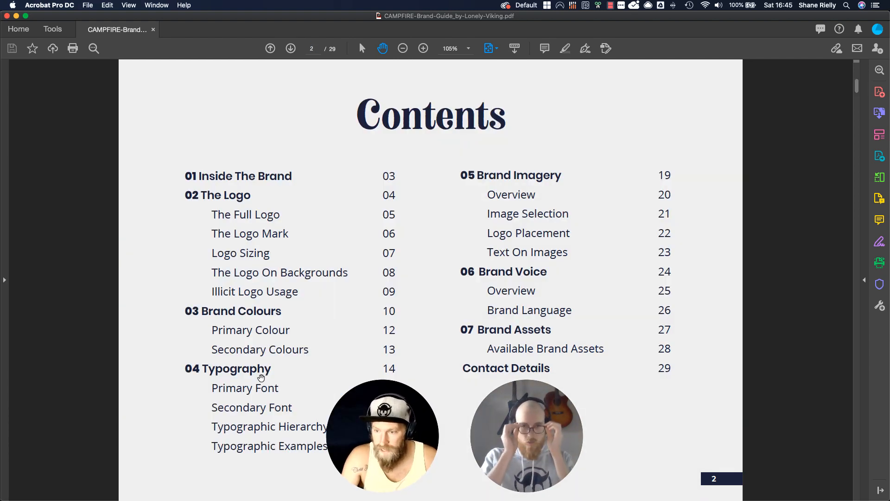
Step: Review the brand guide's typography section from page 14 to the typographic hierarchy on page 17
left_click(311, 49)
type("14")
key("Return")
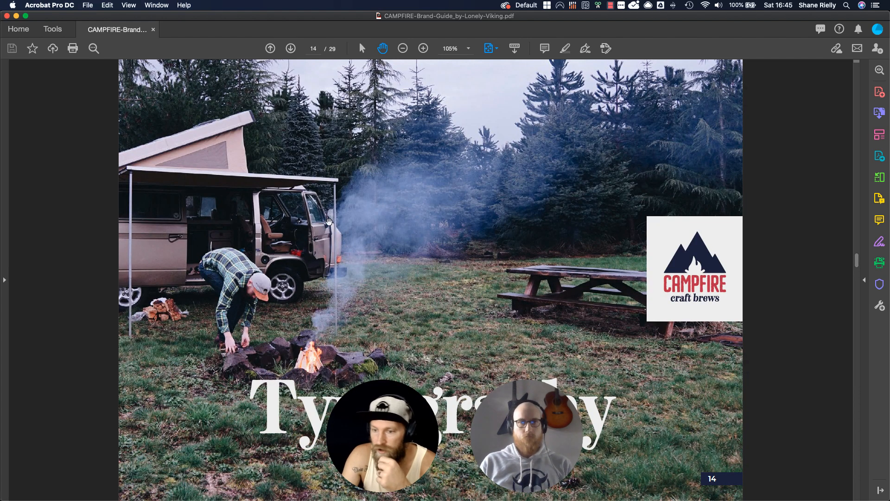
left_click(291, 48)
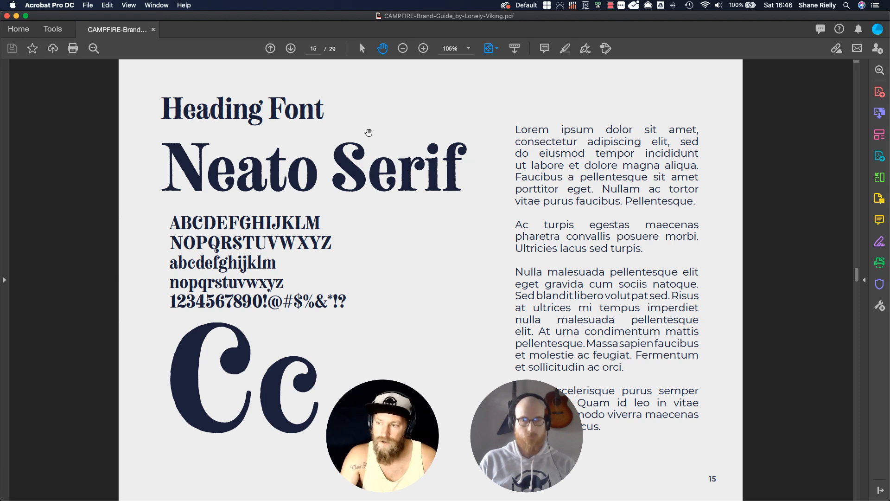
left_click(291, 48)
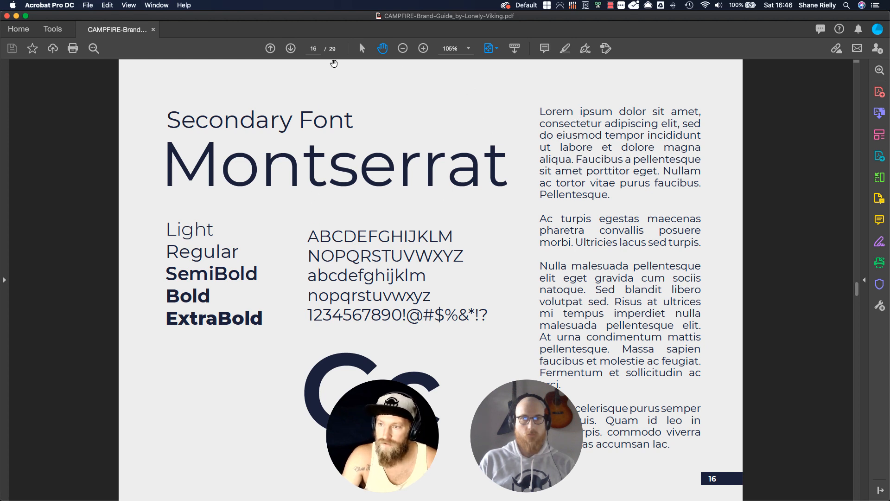
left_click(290, 49)
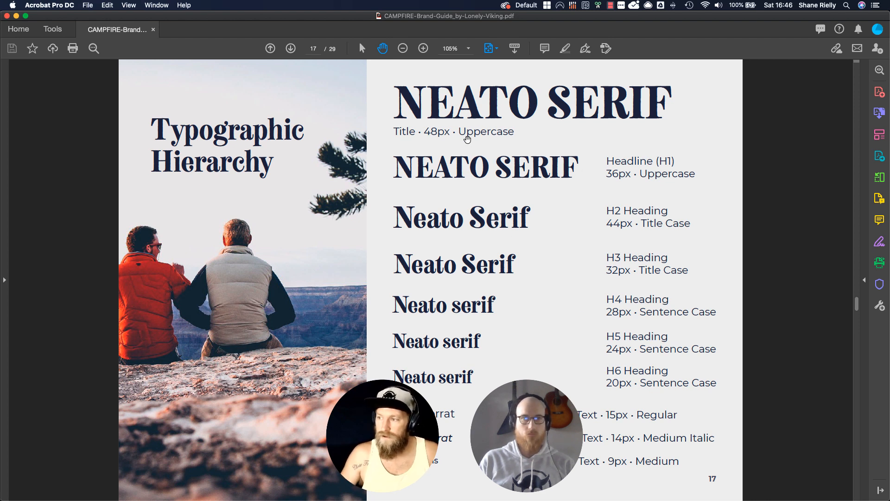
Step: Switch back to Adobe XD and add the text "H1 Heading" in the upper part of the homepage artboard
key("super+Tab")
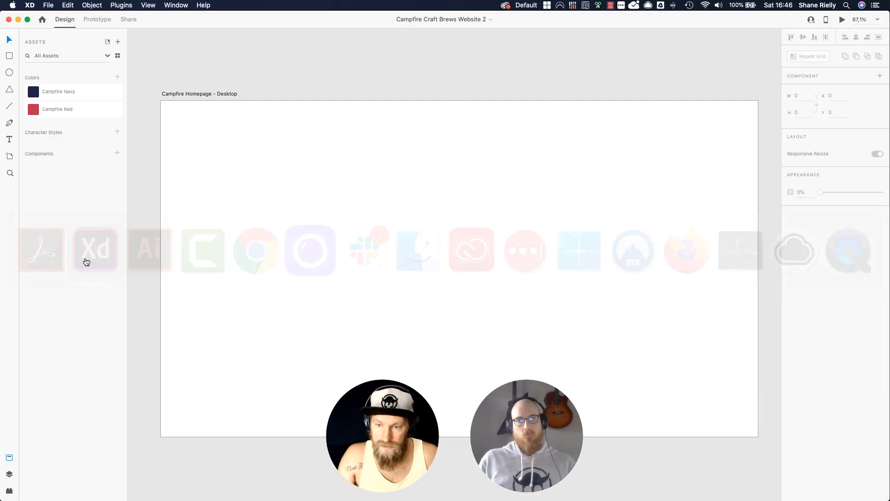
left_click(208, 148)
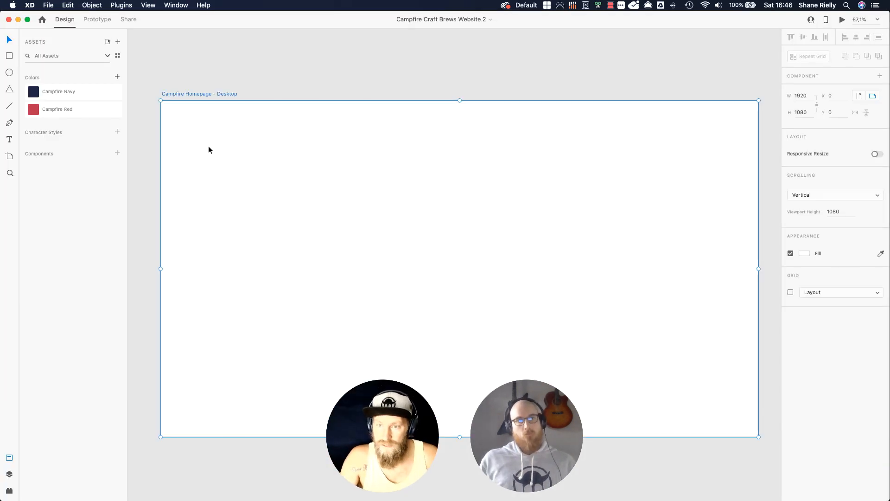
key("t")
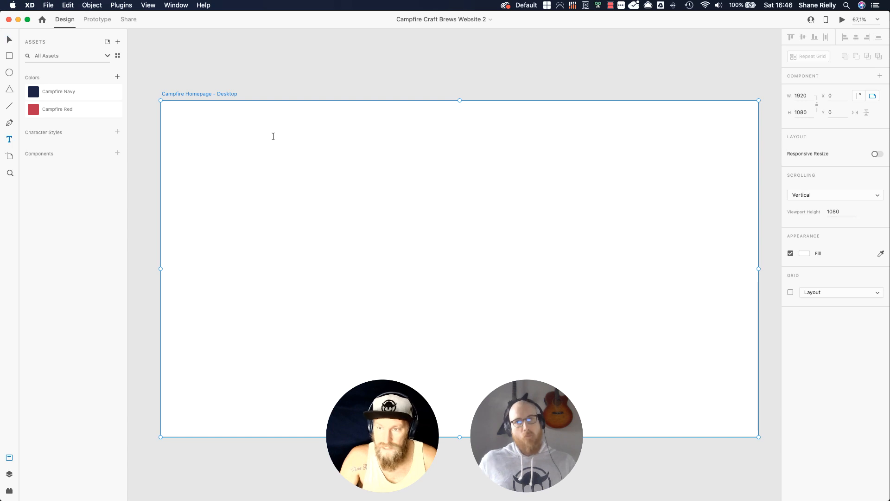
left_click(273, 138)
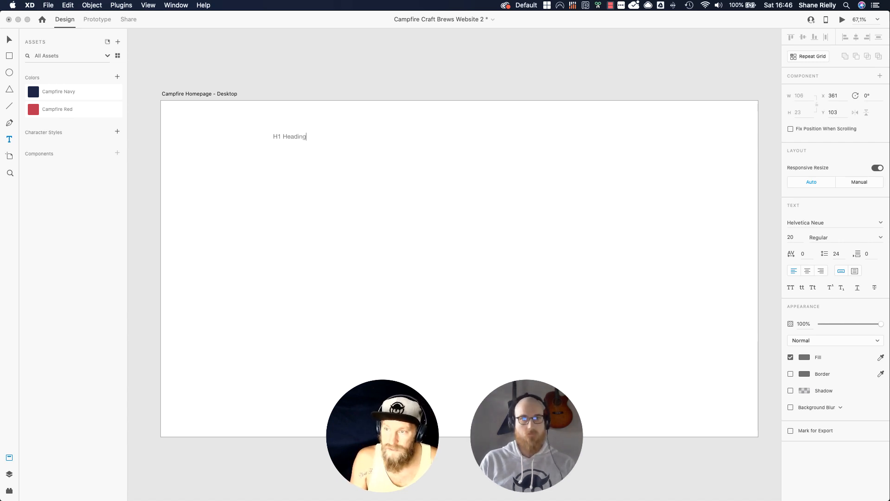
left_click(290, 137)
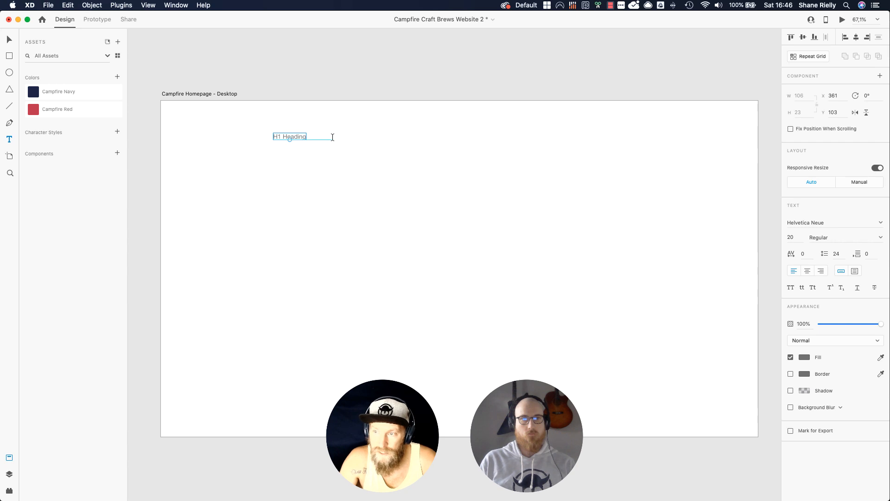
left_click(10, 41)
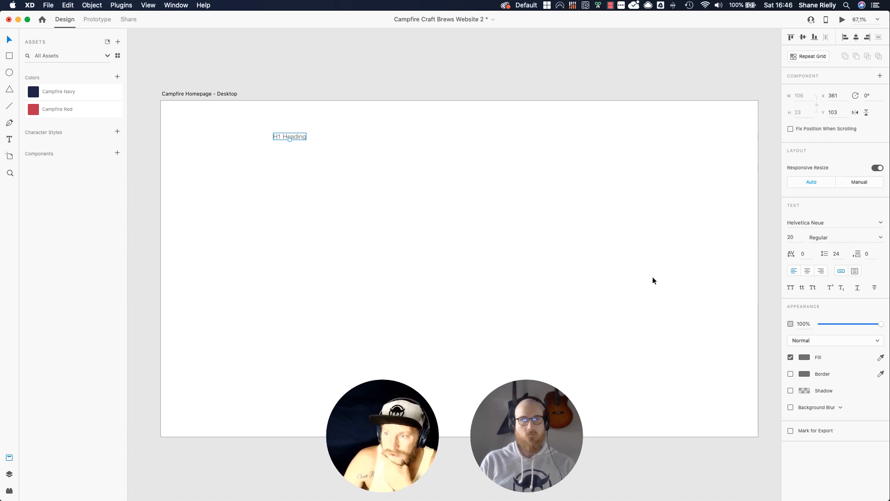
Step: Style the H1 Heading text in Campfire Navy with the Playfair Display font at size 45
left_click(49, 91)
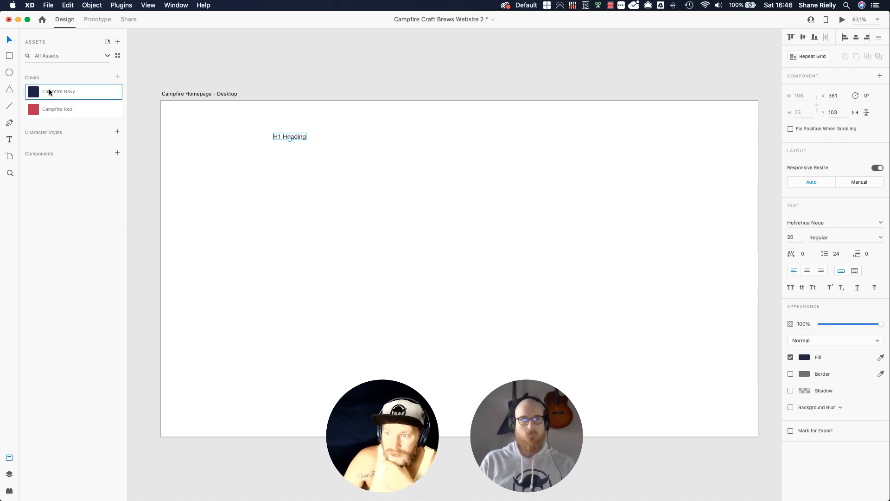
left_click(833, 222)
type("Playfai")
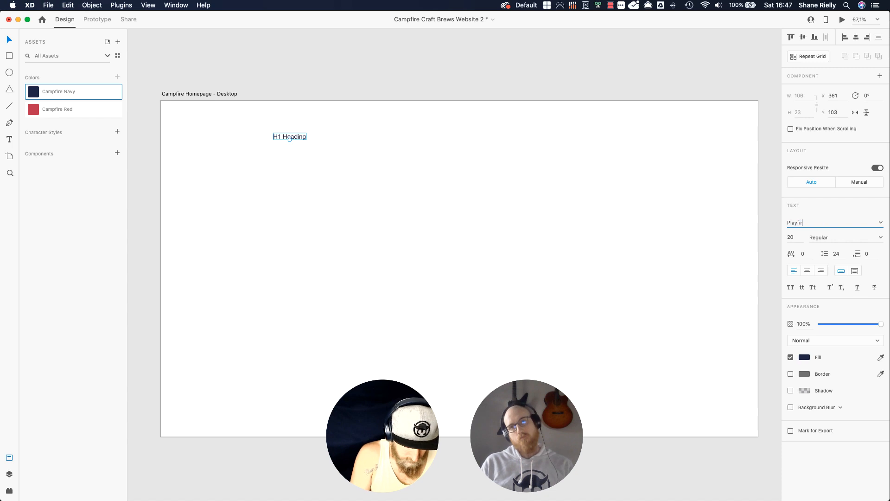
type("ay")
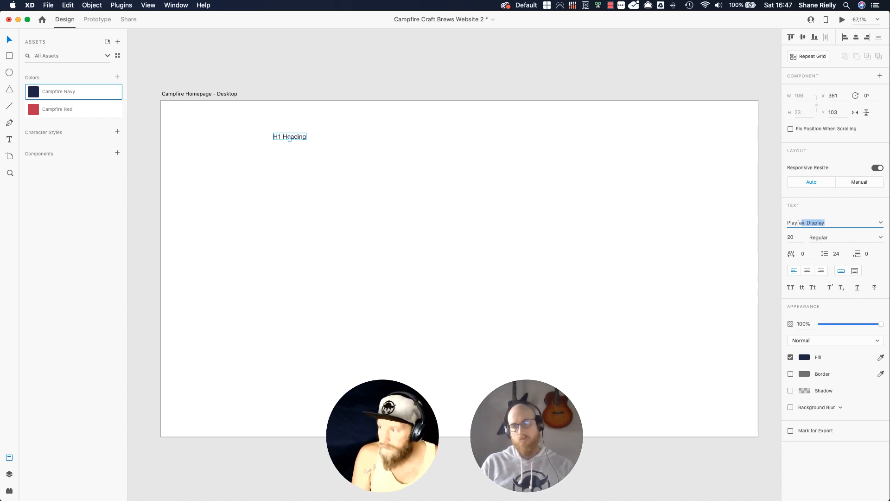
key("Return")
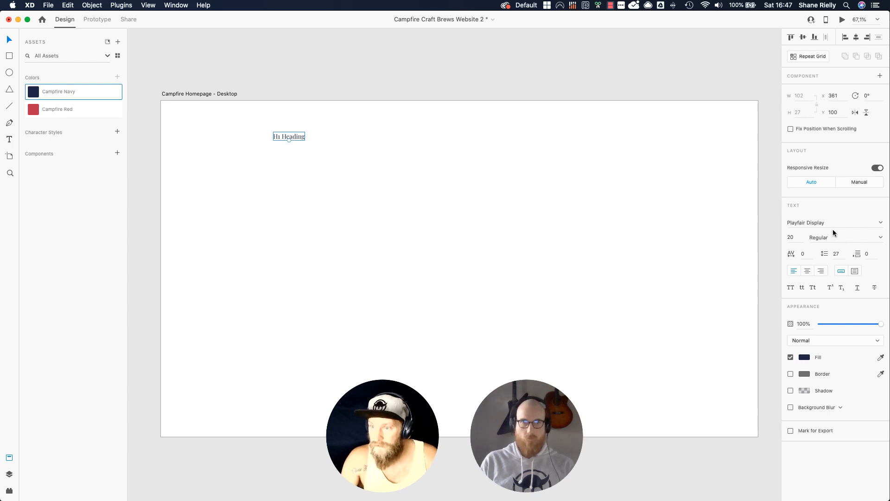
left_click(790, 238)
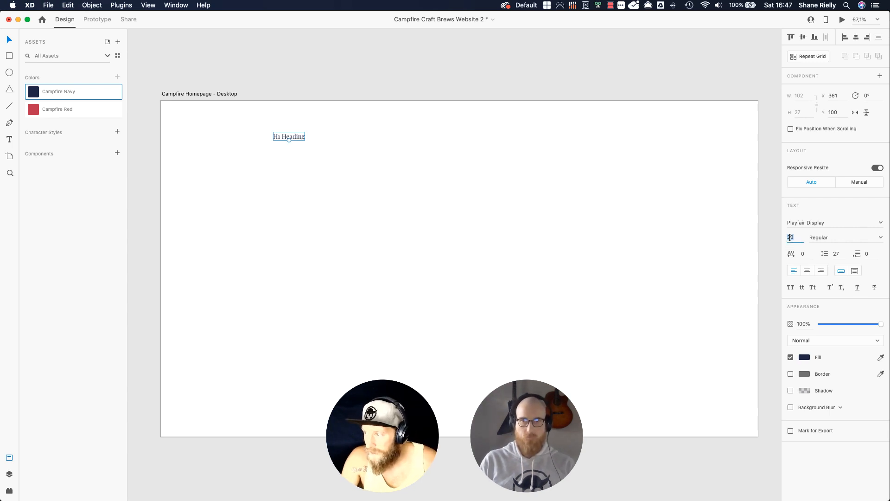
type("45")
key("Return")
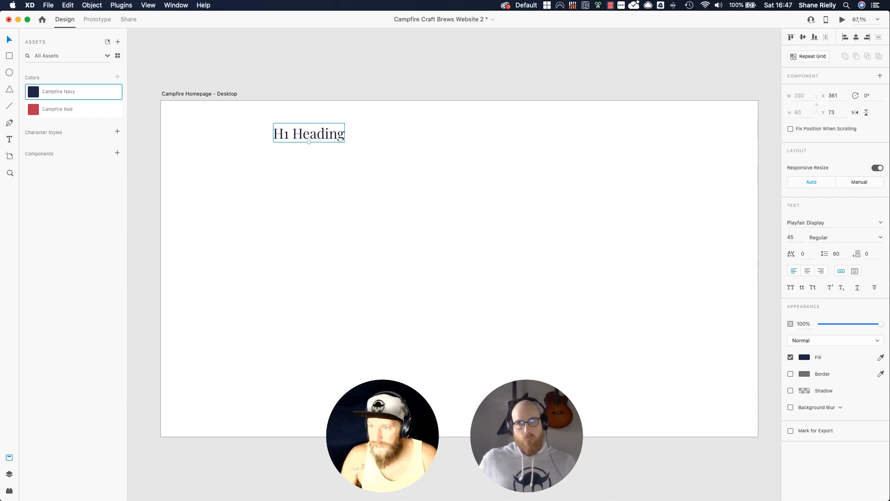
Step: Check the H1 specification in the Acrobat brand guide, and set the homepage's H1 heading to bold uppercase in Adobe XD
key("super+Tab")
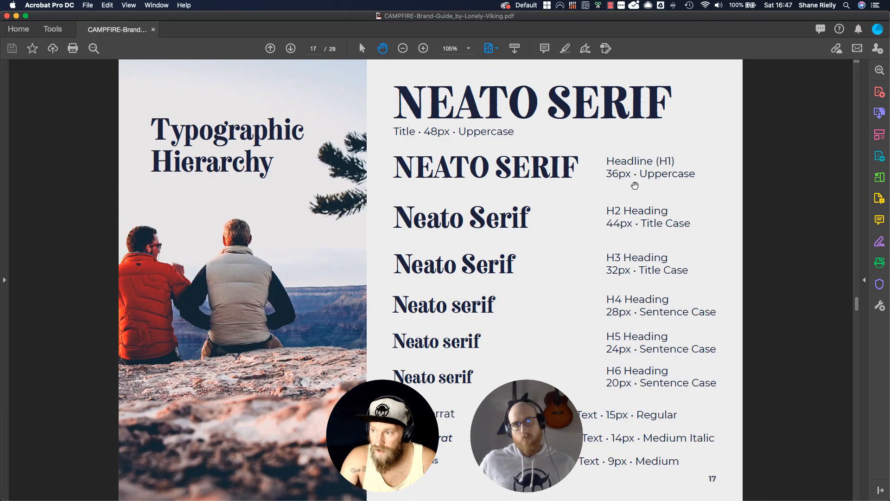
key("super+Tab")
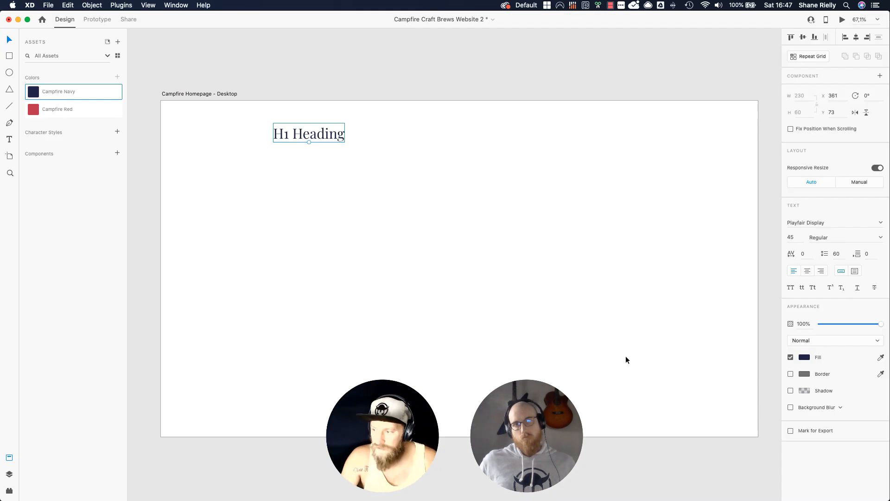
left_click(881, 237)
left_click(848, 256)
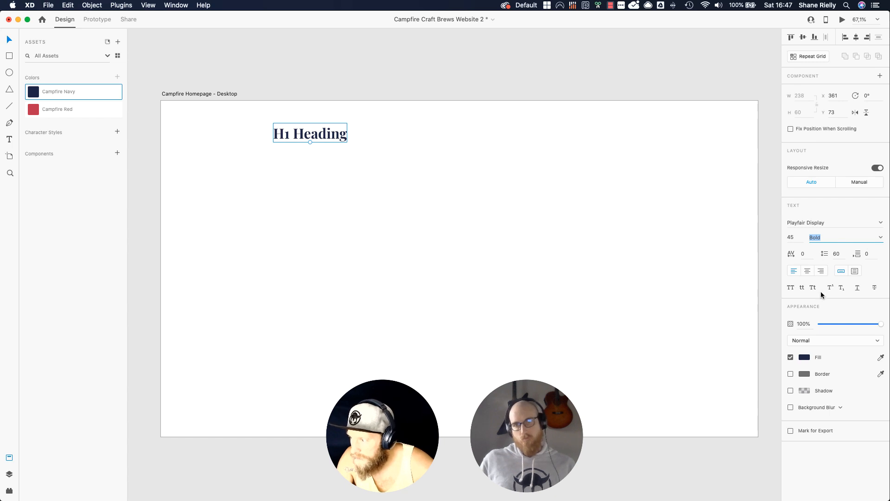
left_click(792, 288)
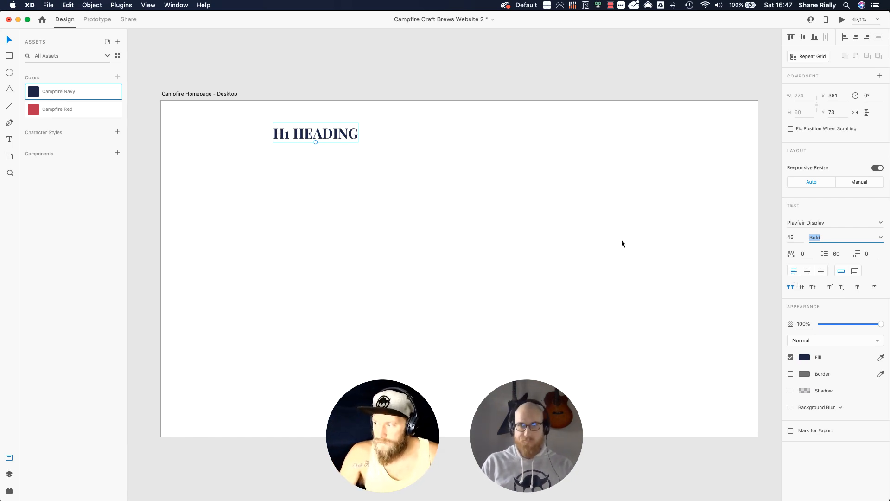
Step: Move the H1 heading to the upper-left corner of the homepage artboard, at about X 72, Y 47
left_click(319, 168)
left_click(342, 134)
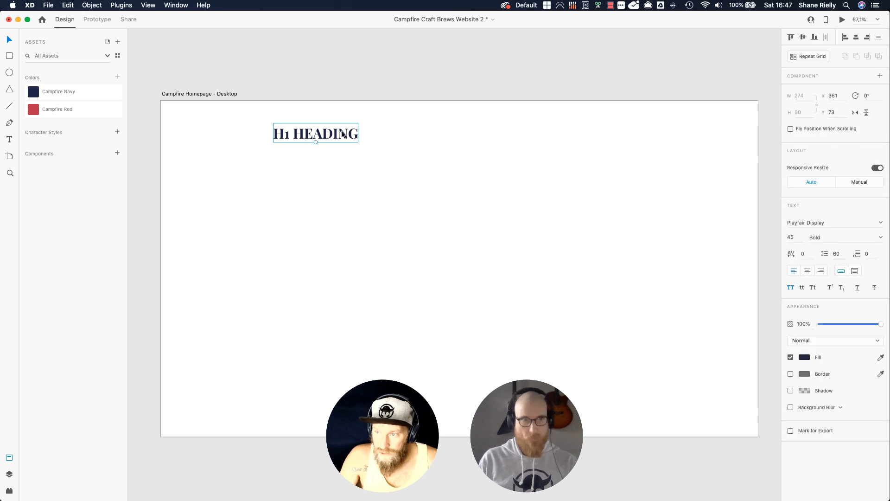
left_click_drag(342, 134, 253, 125)
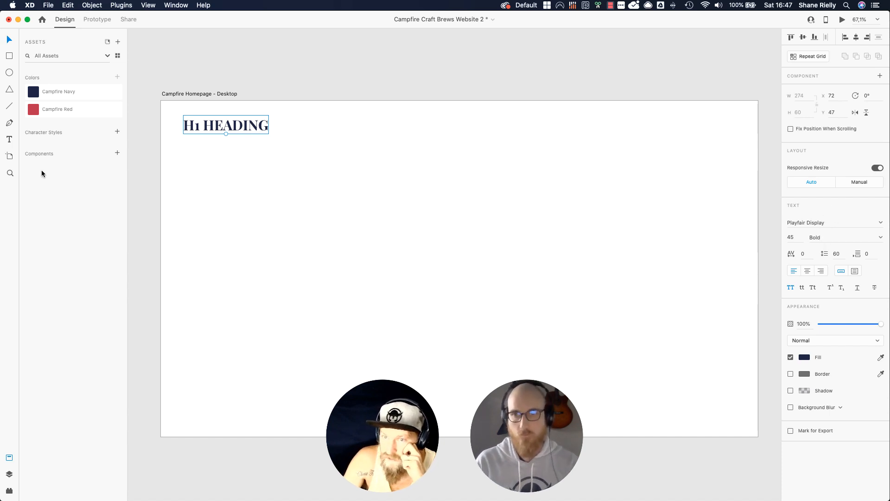
Step: Save the H1 heading's formatting as a character style named "H1 - Playfair Display — 45pt"
left_click(117, 132)
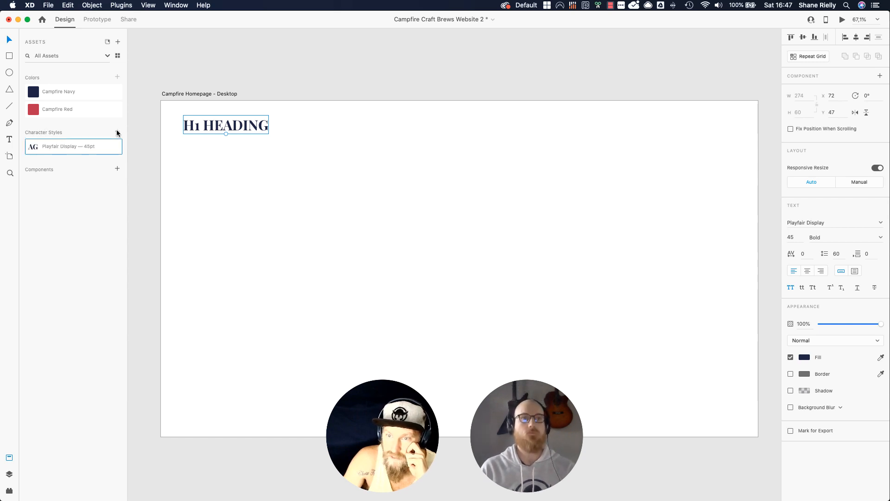
double_click(80, 147)
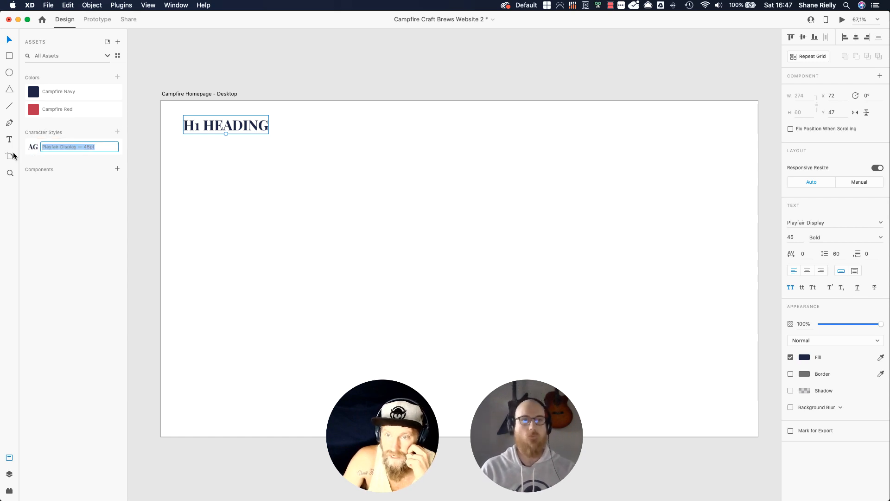
left_click(43, 146)
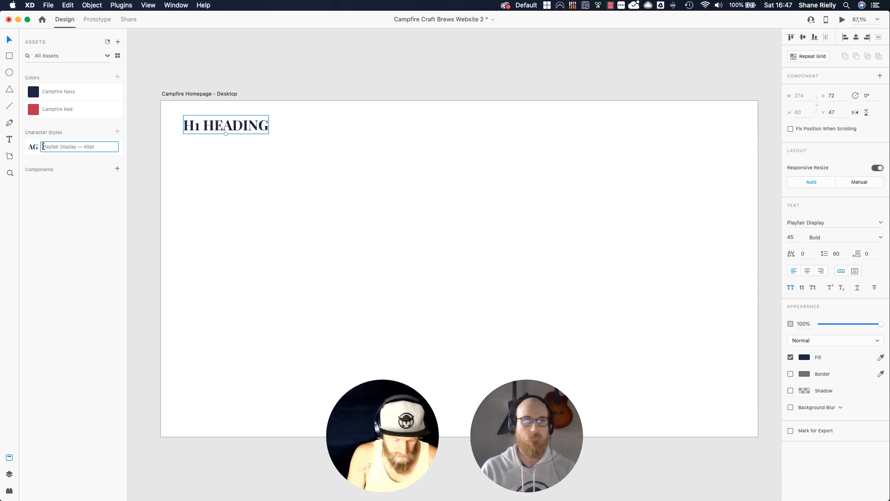
type("H1 -")
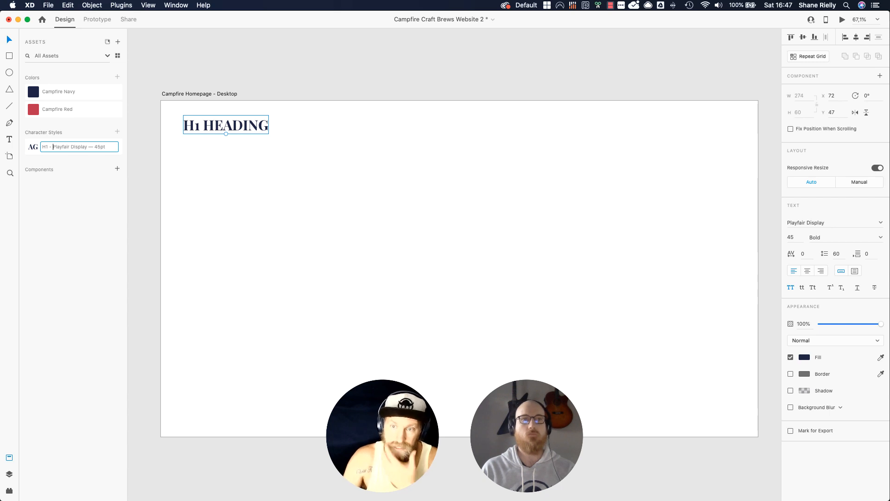
left_click_drag(53, 147, 113, 148)
key("Return")
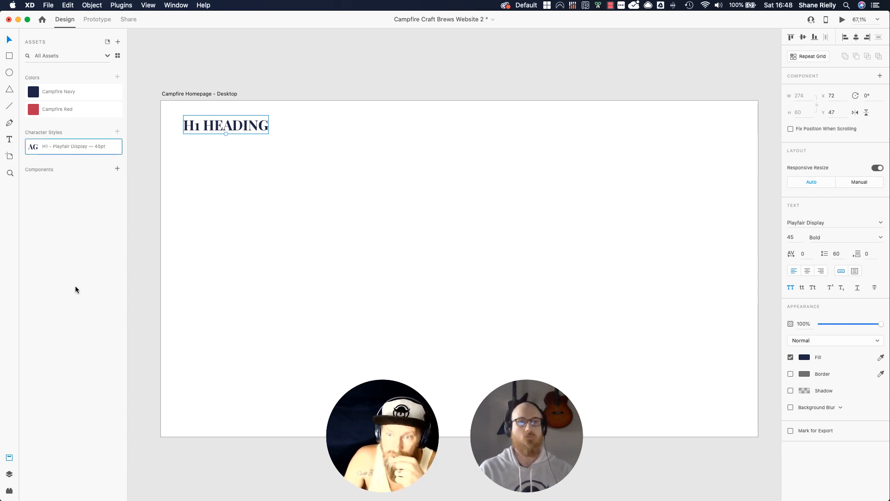
Step: Duplicate the H1 heading directly below the original, at about Y 119, and set the copy's font size to 38
left_click(254, 126)
left_click_drag(254, 128, 255, 150)
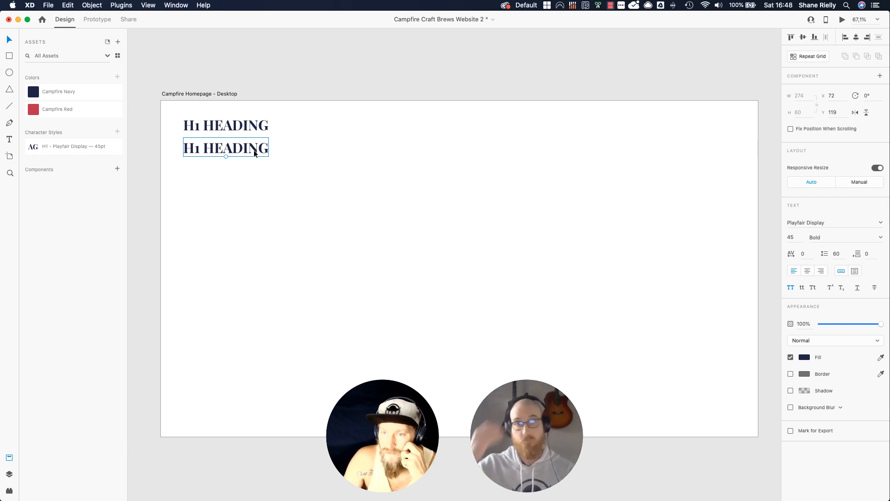
double_click(254, 153)
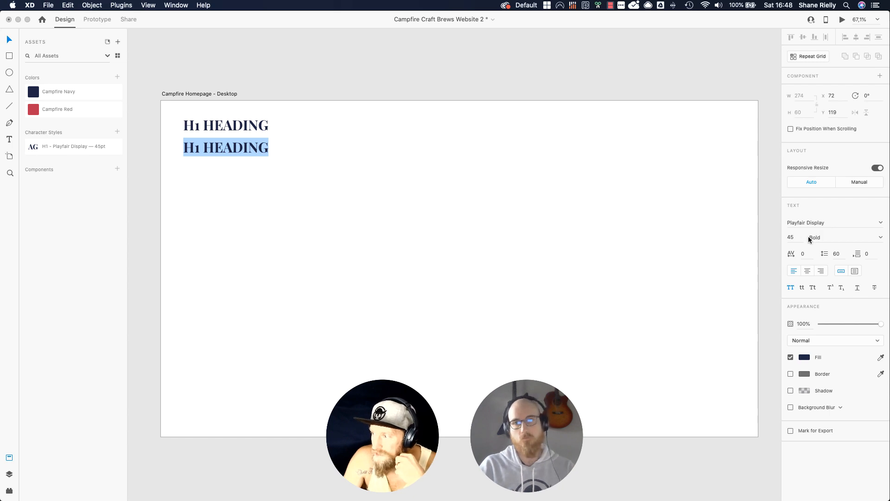
left_click(792, 237)
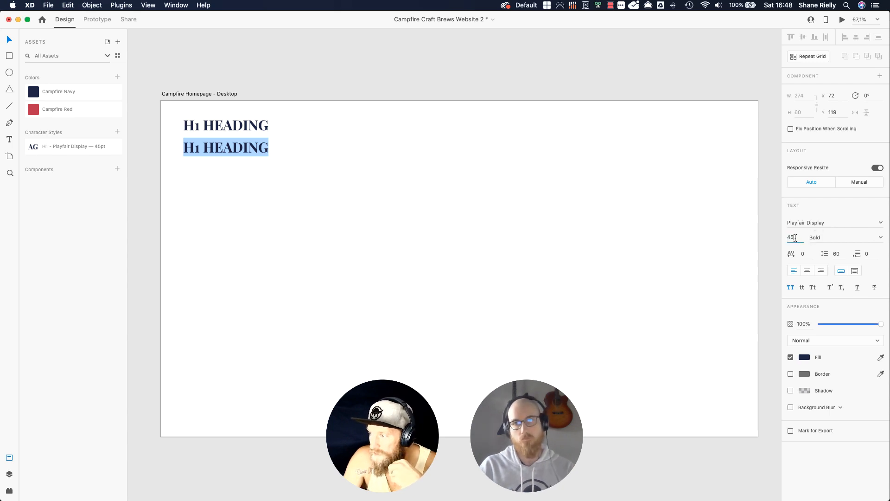
type("3")
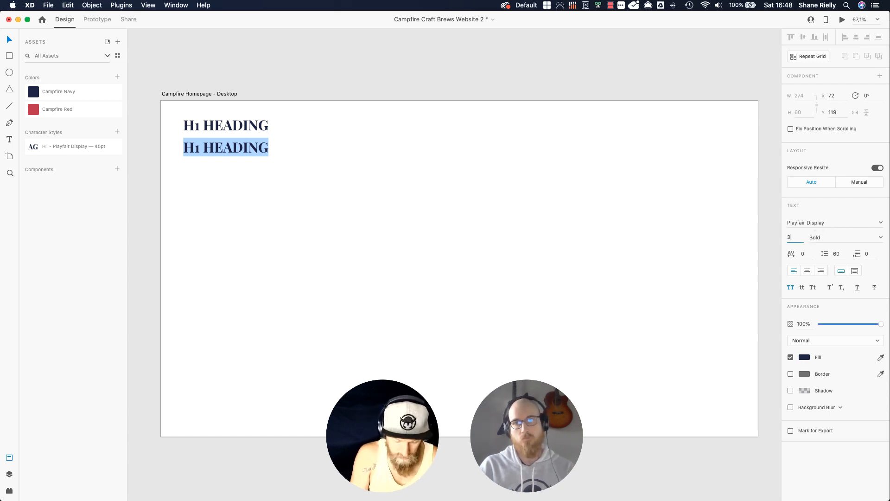
type("8")
key("Return")
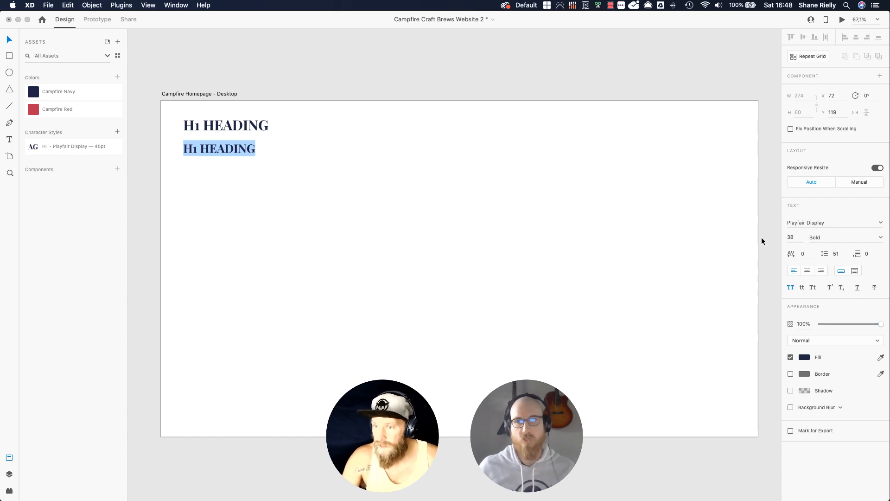
Step: Turn off uppercase for the duplicated heading and change its text to "H2 Heading"
left_click(791, 289)
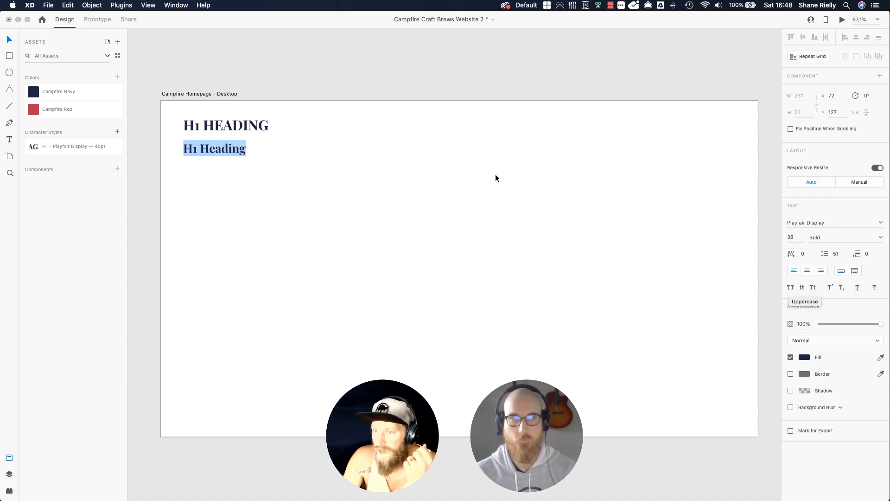
left_click(192, 149)
left_click_drag(194, 150, 195, 150)
type("2")
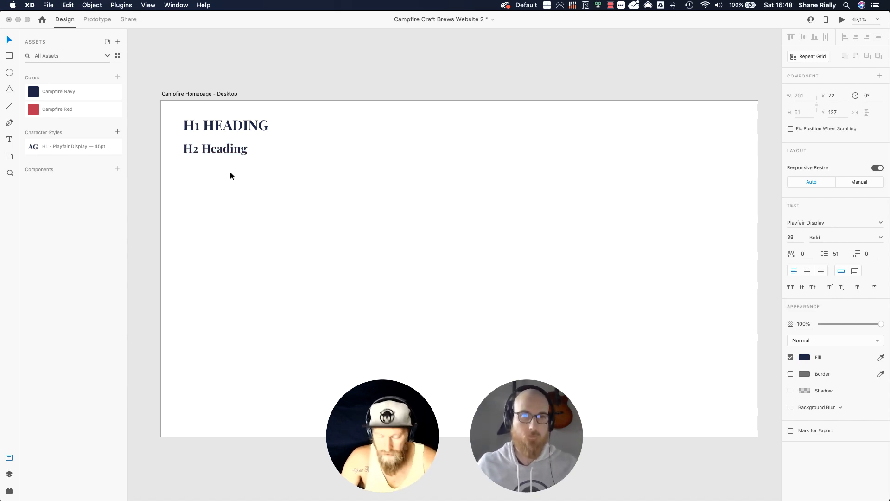
key("Escape")
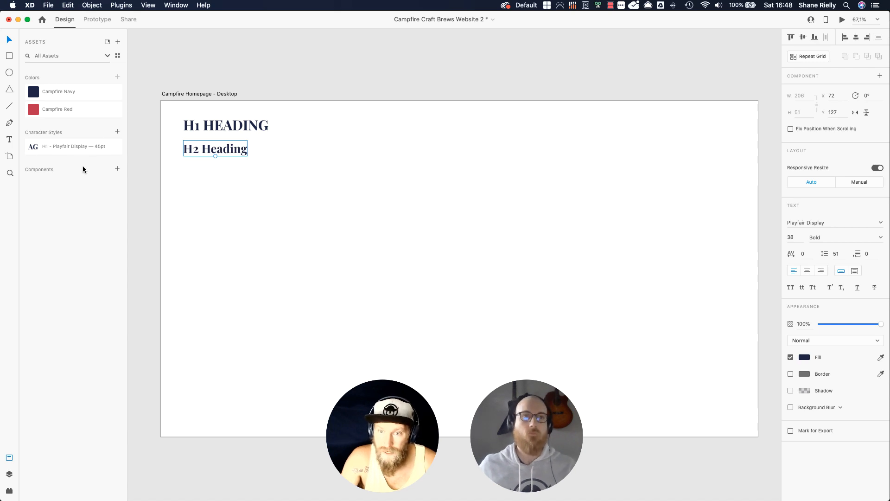
Step: Save the H2 heading's formatting as character style "H2 - Playfair Display — 38pt" and place it below the H1 style
left_click(117, 134)
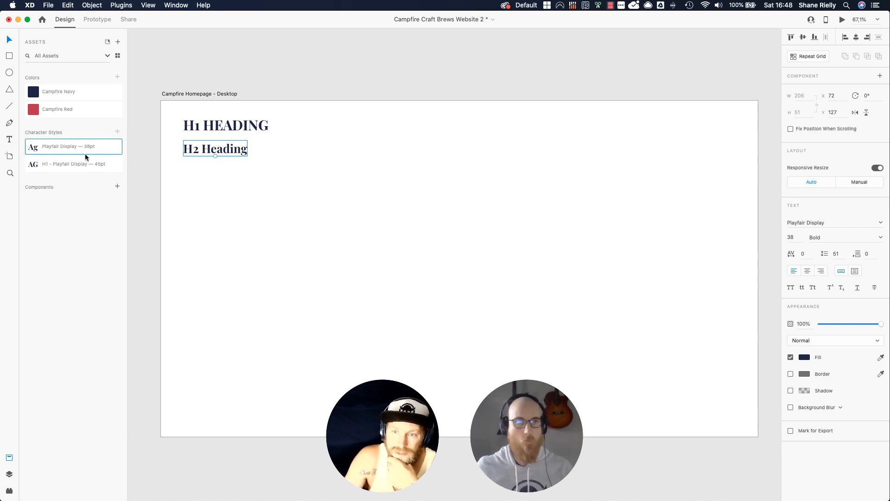
double_click(52, 147)
left_click(43, 147)
type("H2 -")
key("Return")
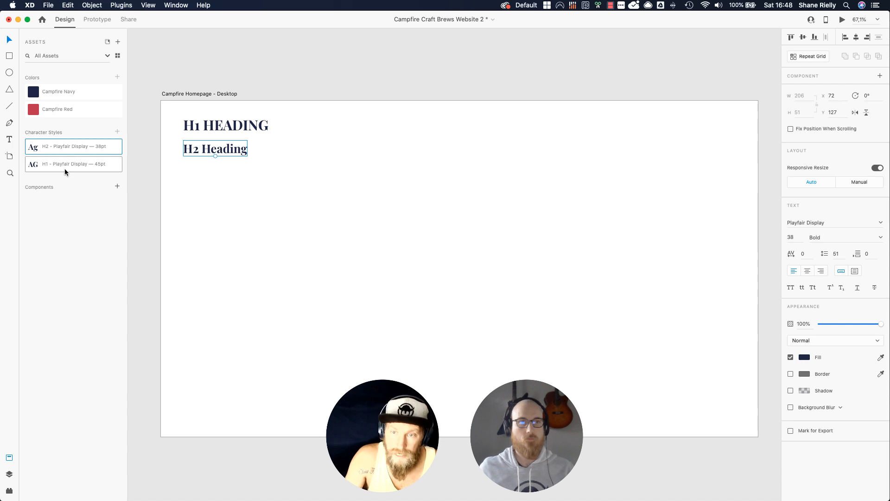
left_click_drag(34, 147, 35, 179)
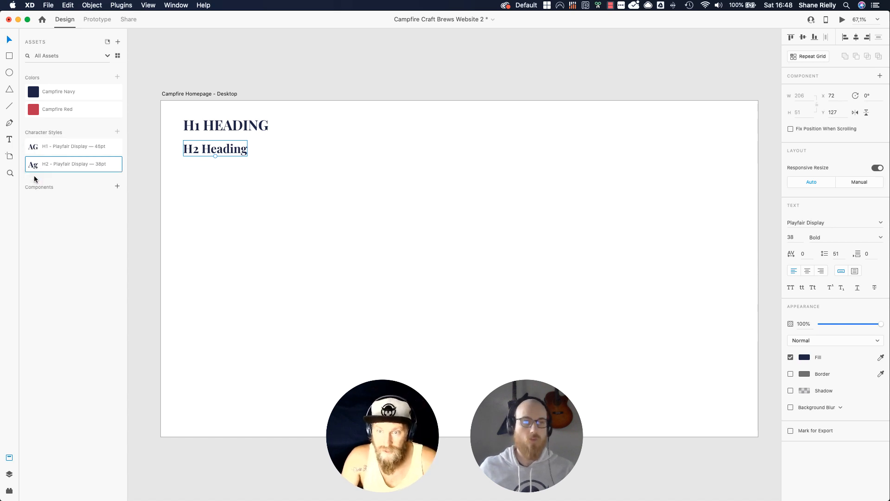
Step: Add the text "Body text" below the H2 heading on the homepage artboard
left_click(233, 185)
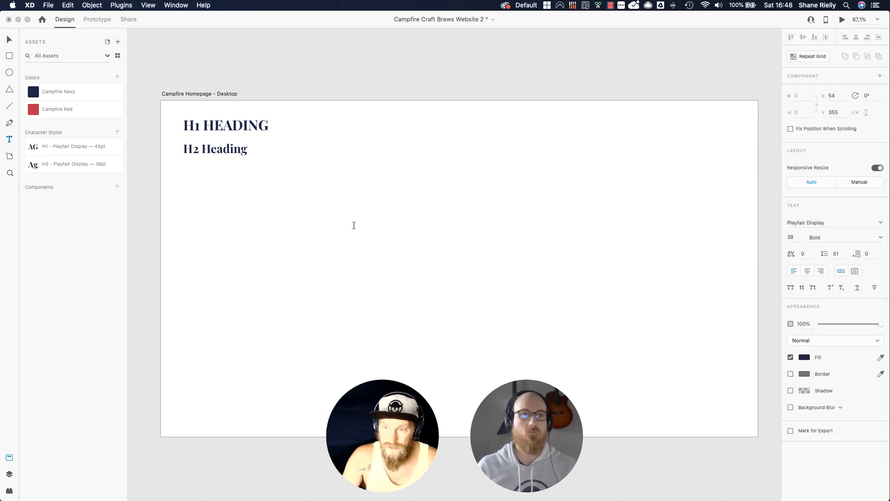
type("Body")
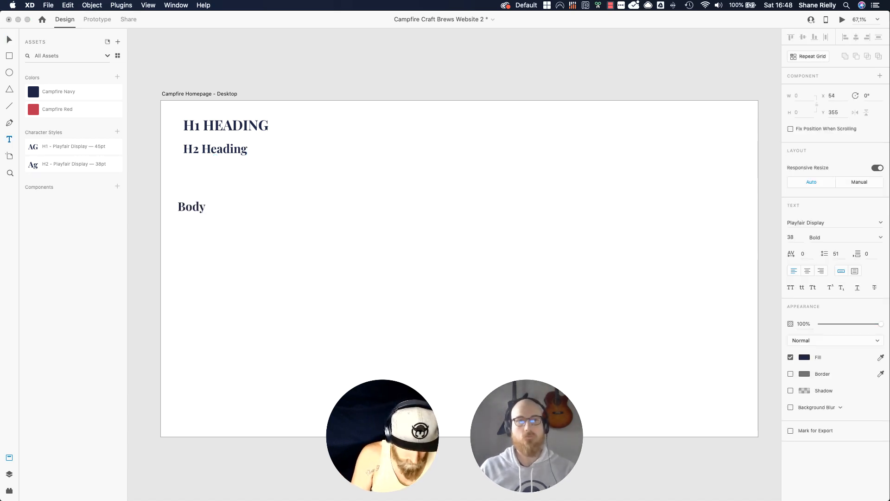
type(" text")
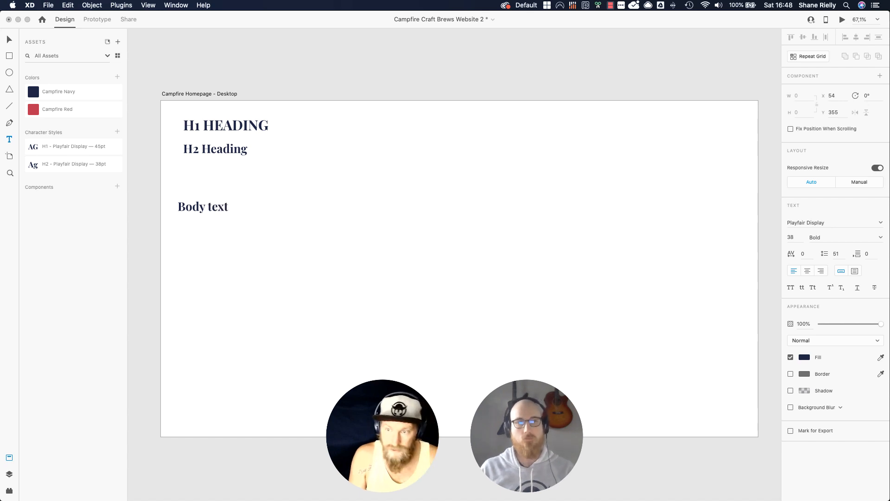
Step: Set the font of the whole "Body text" line to Montserrat
key("super+a")
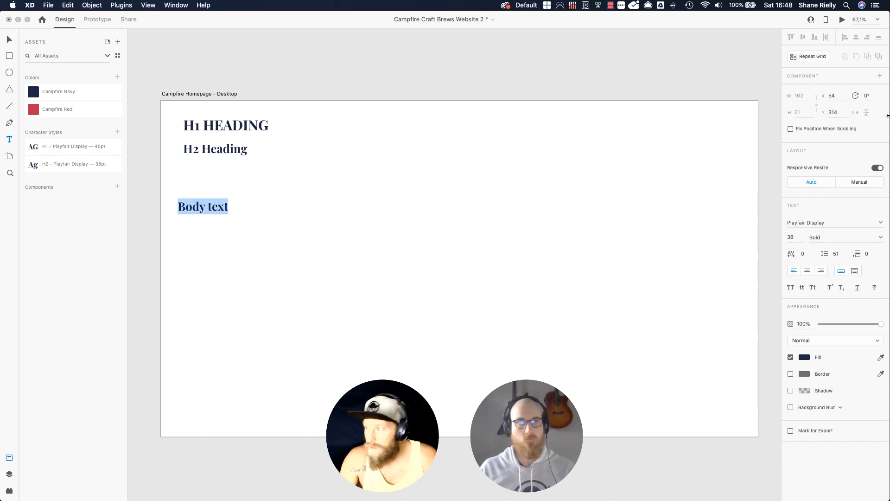
left_click(881, 225)
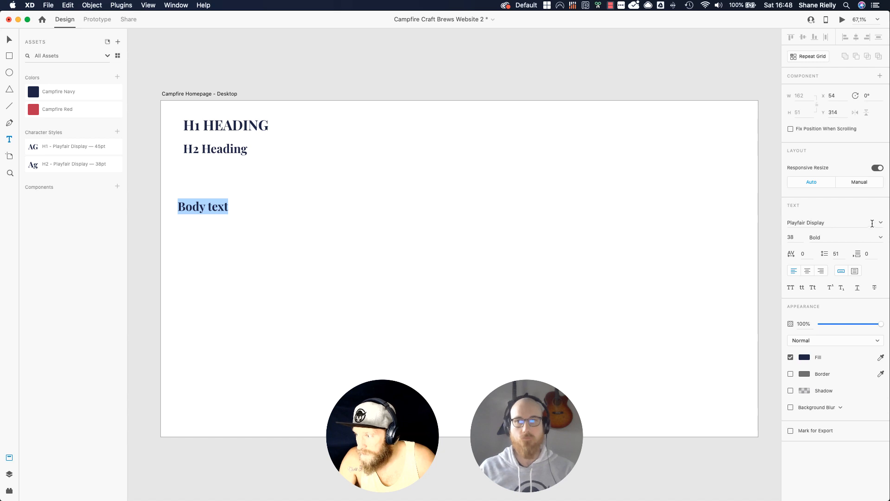
left_click(813, 222)
type("Monts")
key("Return")
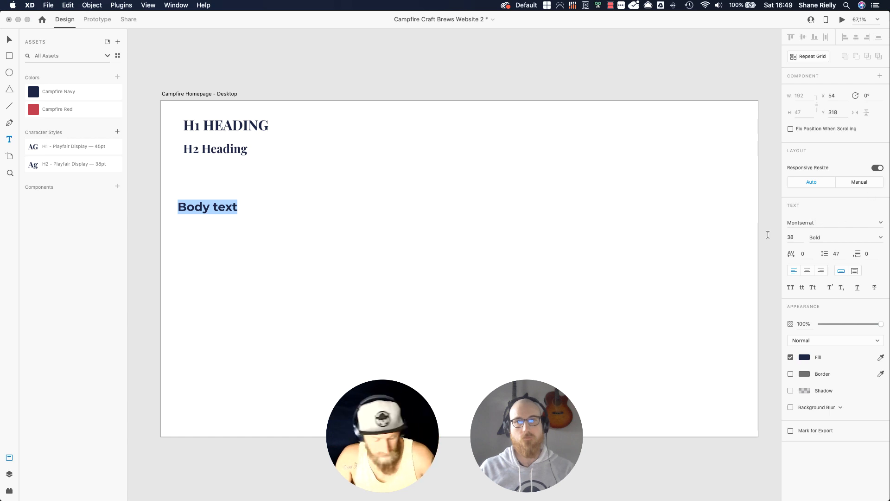
Step: Switch to the brand guide PDF in Acrobat and check the body text size and weight on the Typographic Hierarchy page
key("super+Tab")
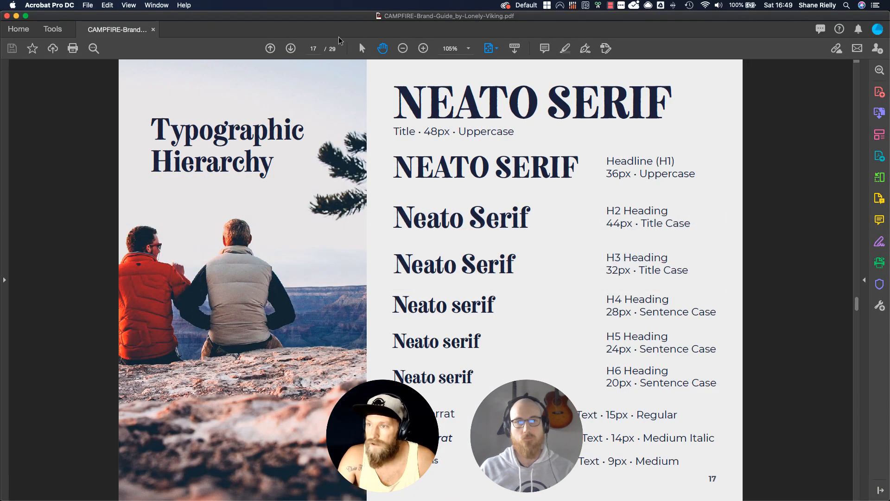
left_click(291, 48)
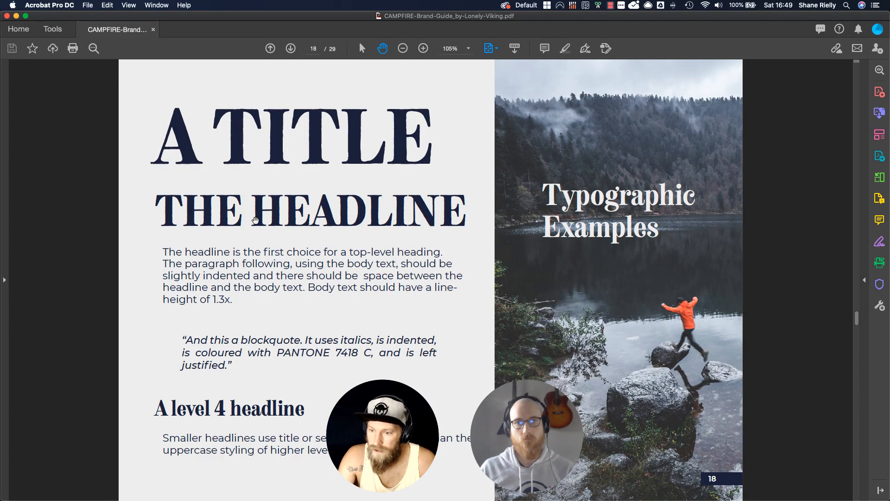
left_click(289, 50)
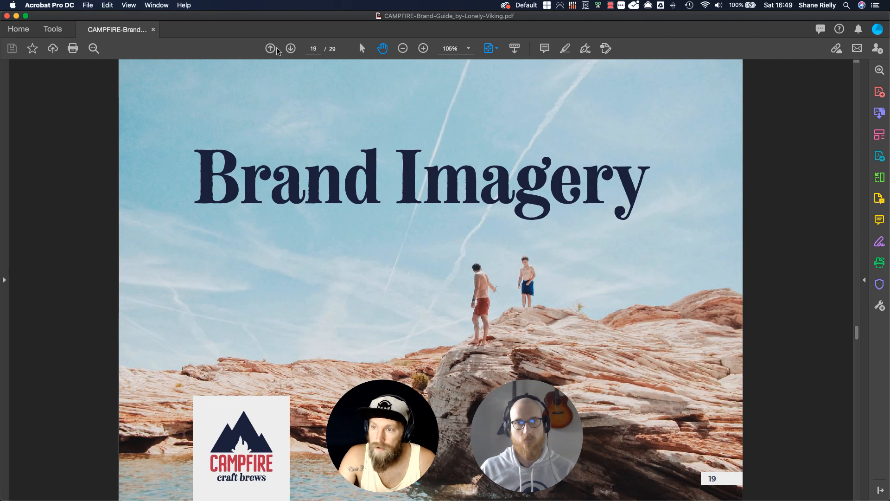
left_click(274, 50)
left_click(275, 50)
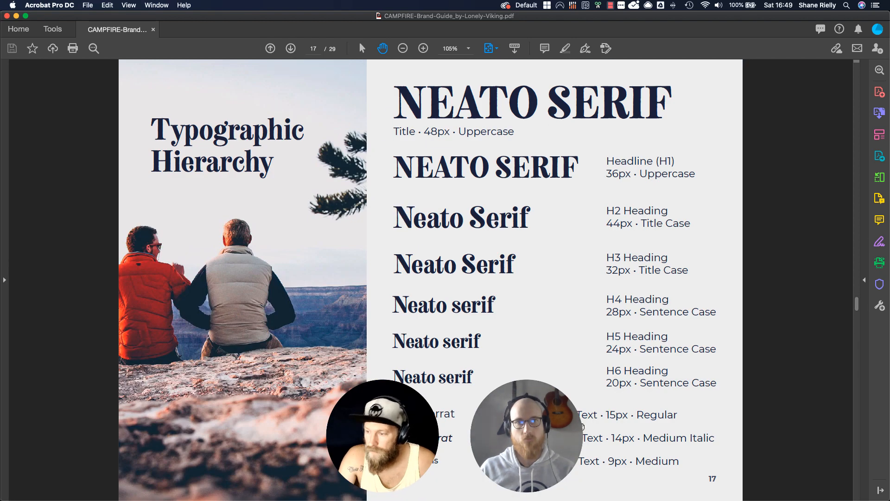
key("super+Tab")
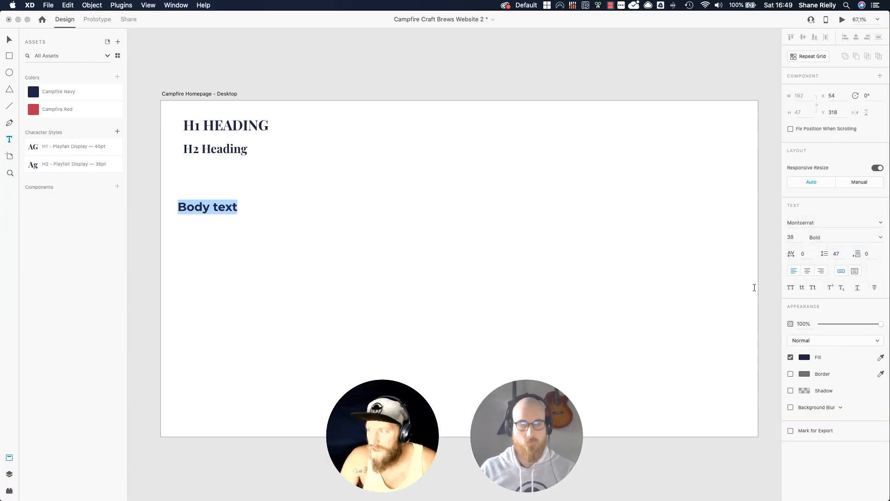
Step: Back in Adobe XD, set the selected "Body text" line to Regular weight and font size 15
left_click(879, 239)
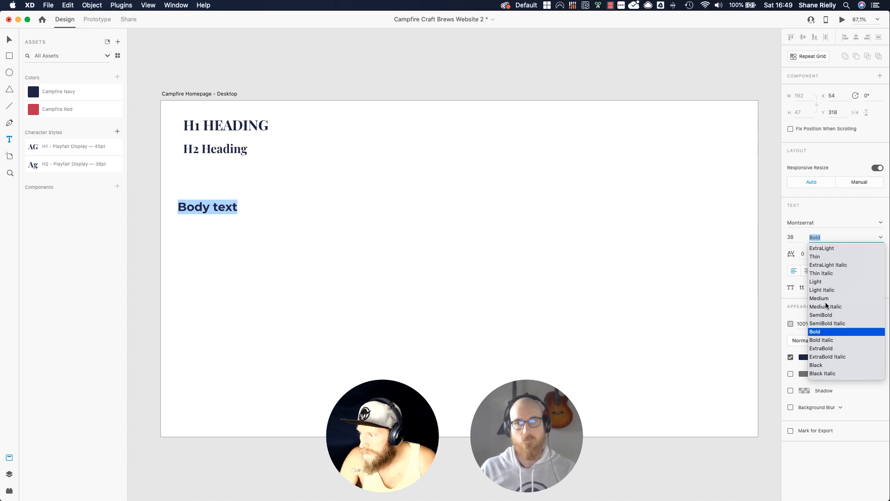
scroll(826, 306, "up", 1)
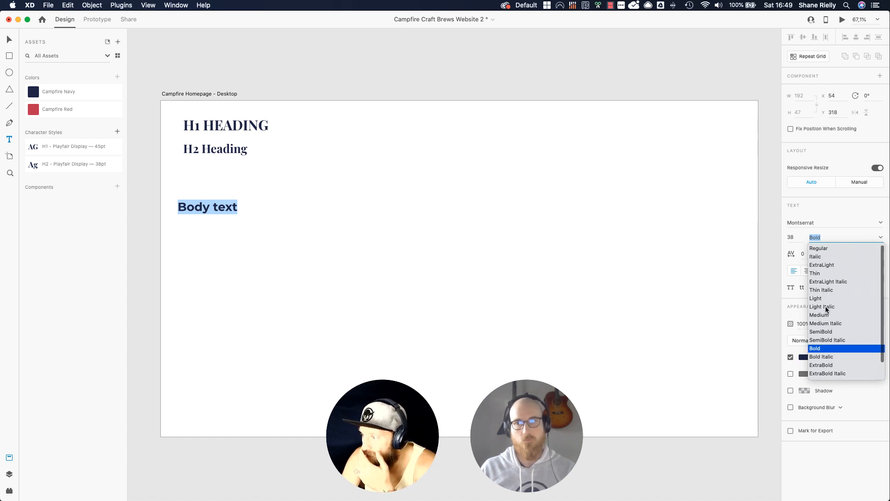
left_click(826, 249)
left_click(791, 238)
type("15")
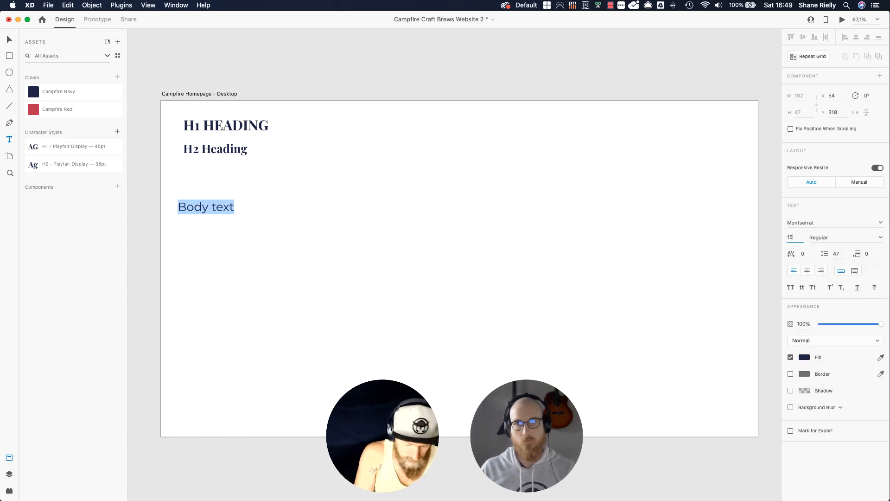
key("Return")
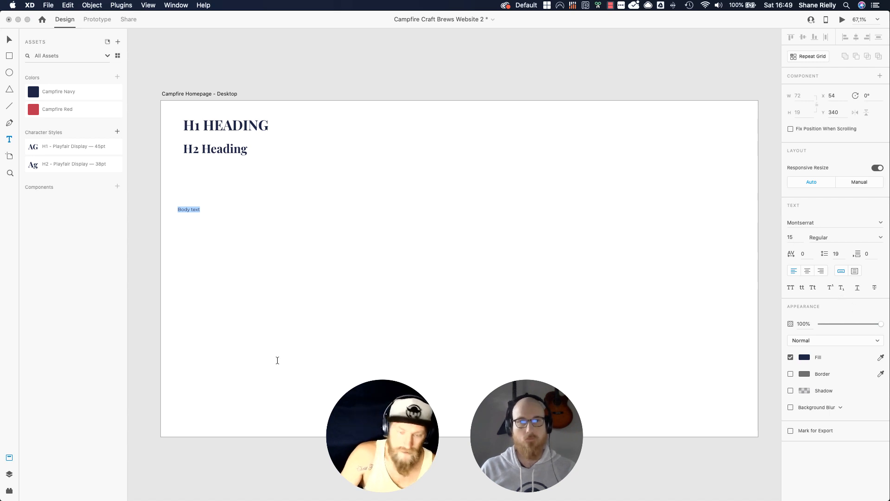
Step: Switch to Illustrator and look up the hex code of the dark grey swatch in the CAMPFIRE library
key("super+Tab")
key("super+Tab")
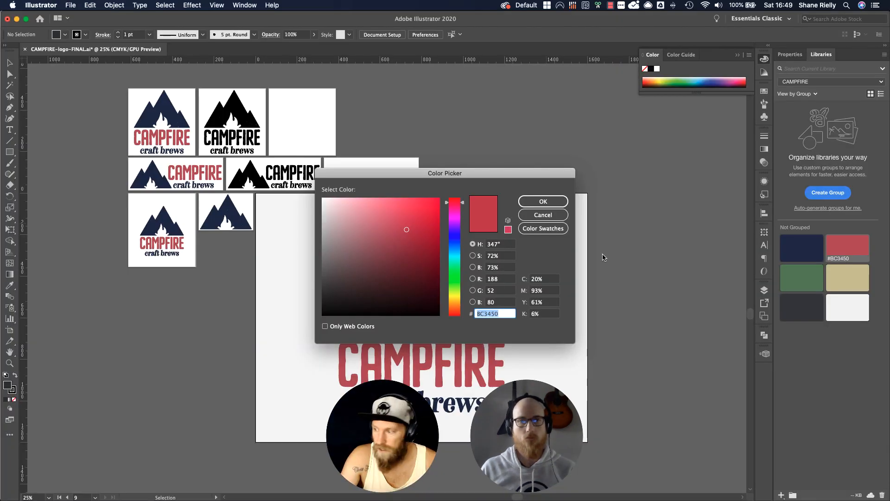
left_click(543, 214)
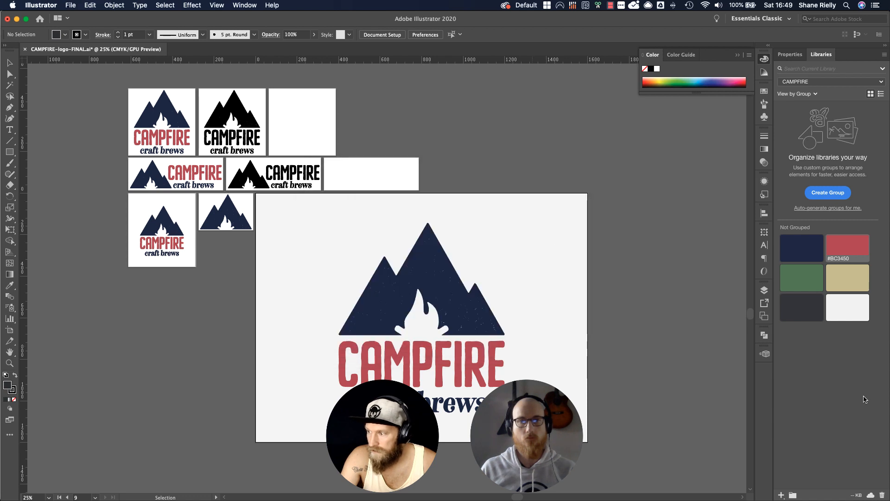
double_click(805, 305)
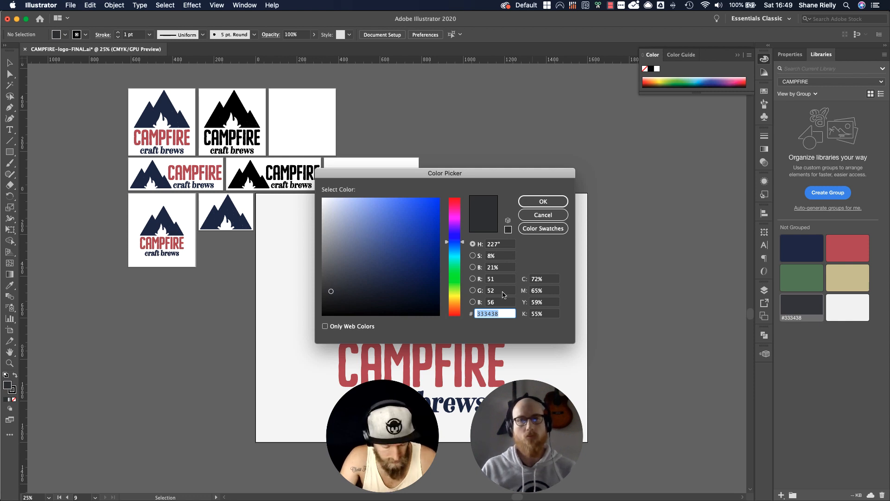
key("super+Tab")
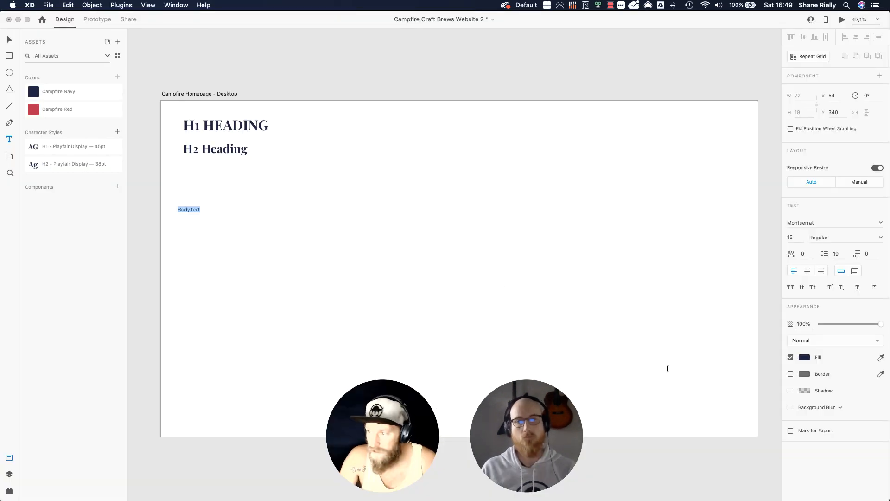
Step: In Adobe XD, set the body text's fill to #333438 and save that color as a swatch in the color picker
left_click(805, 358)
type("333438")
key("Return")
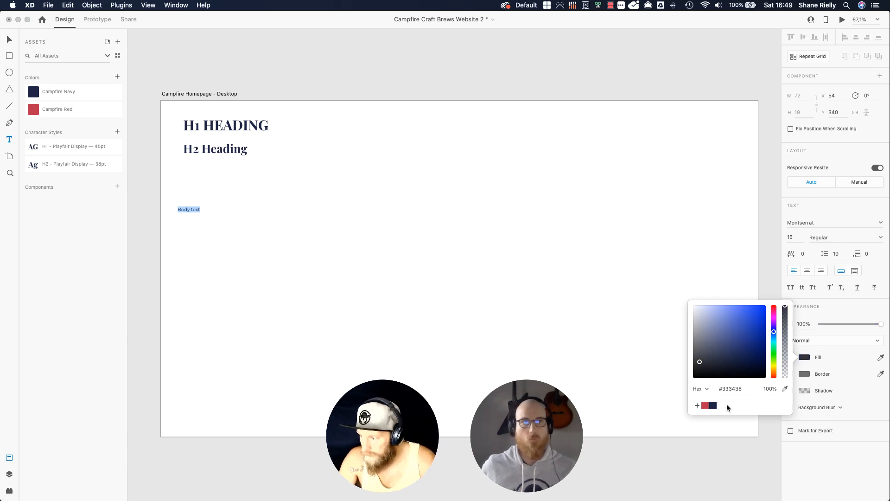
left_click(697, 406)
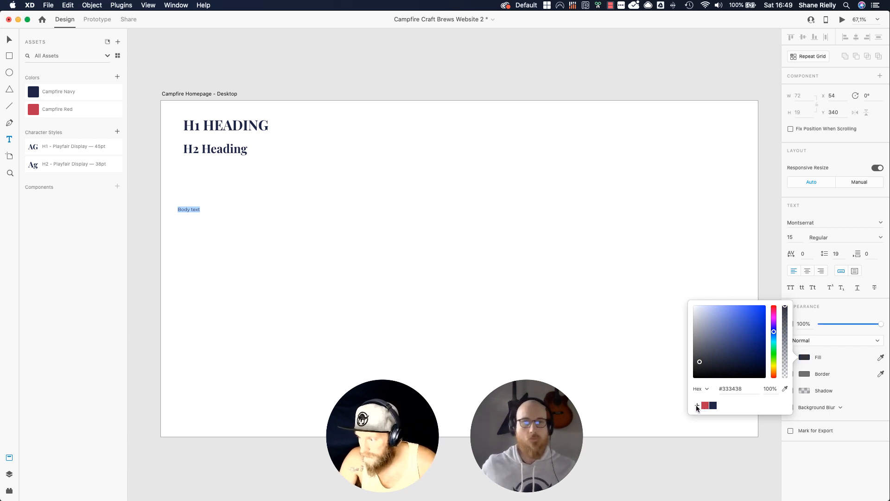
left_click(699, 405)
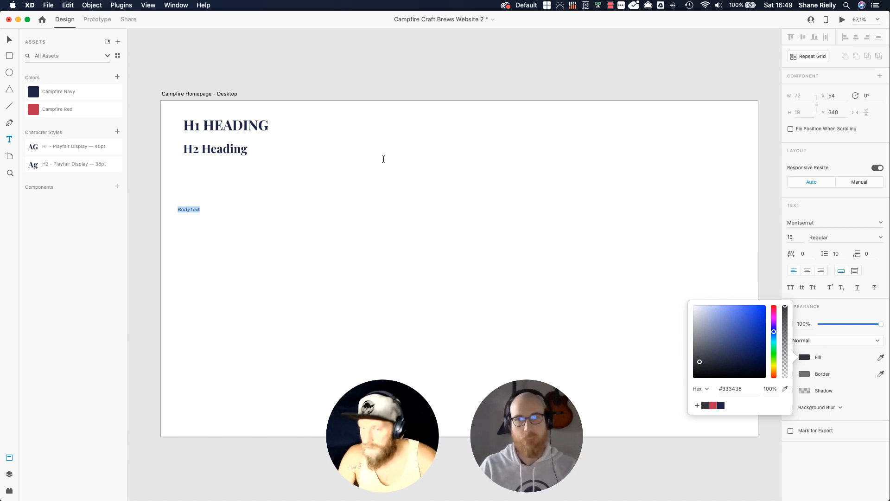
left_click(188, 211)
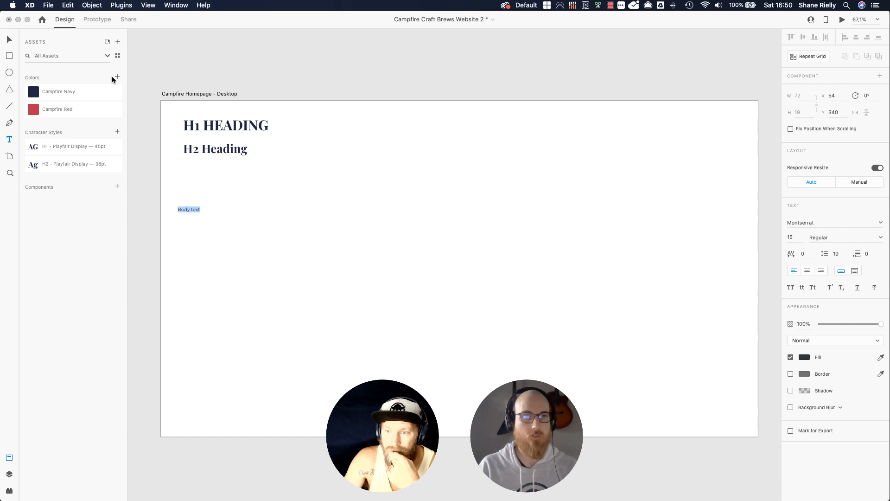
Step: Add the body text's fill color to the document assets as "Campfire Dark" and place it below Campfire Red
left_click(118, 77)
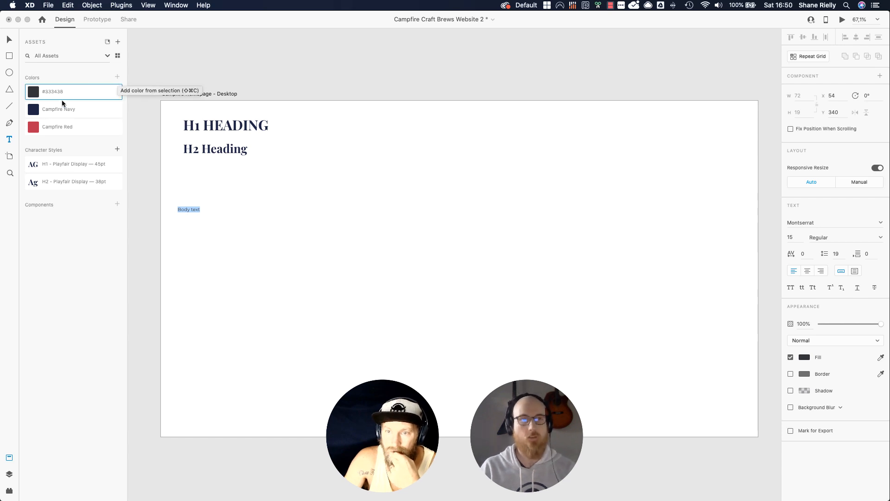
double_click(54, 90)
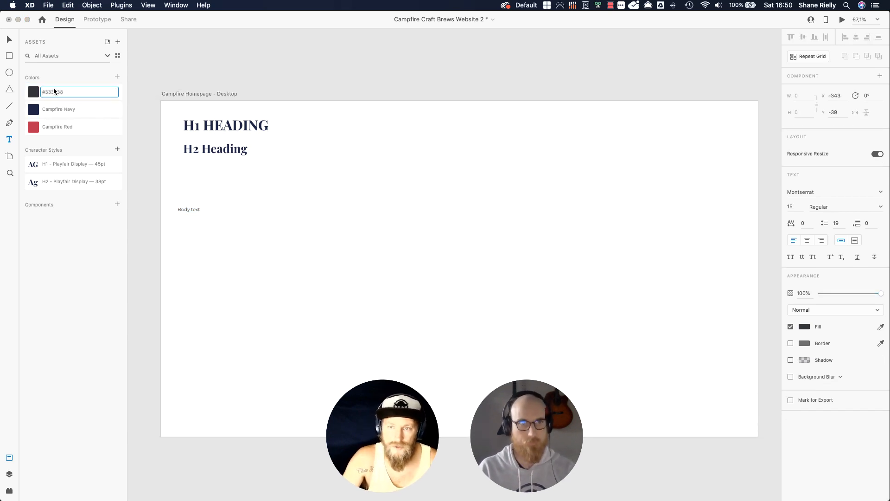
key("super+a")
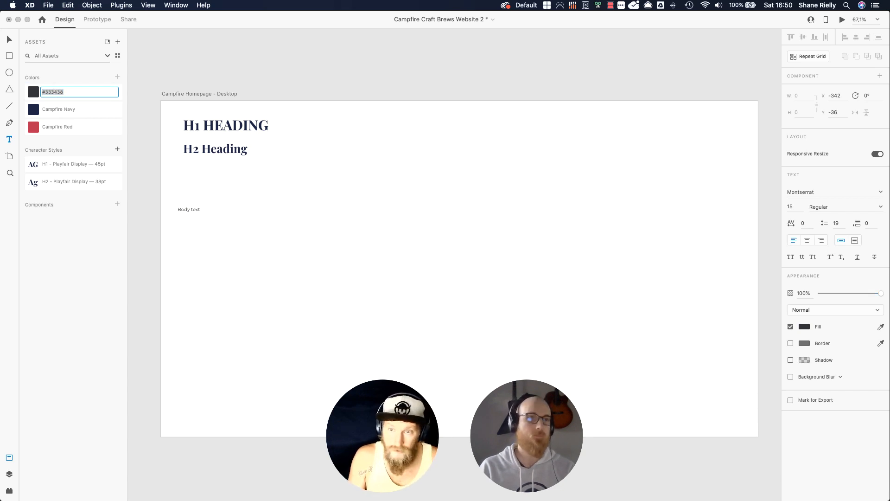
key("Return")
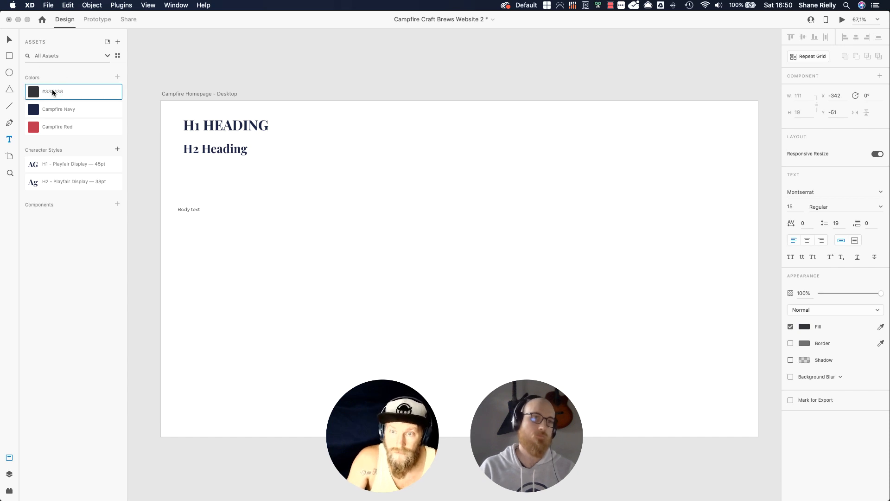
double_click(54, 92)
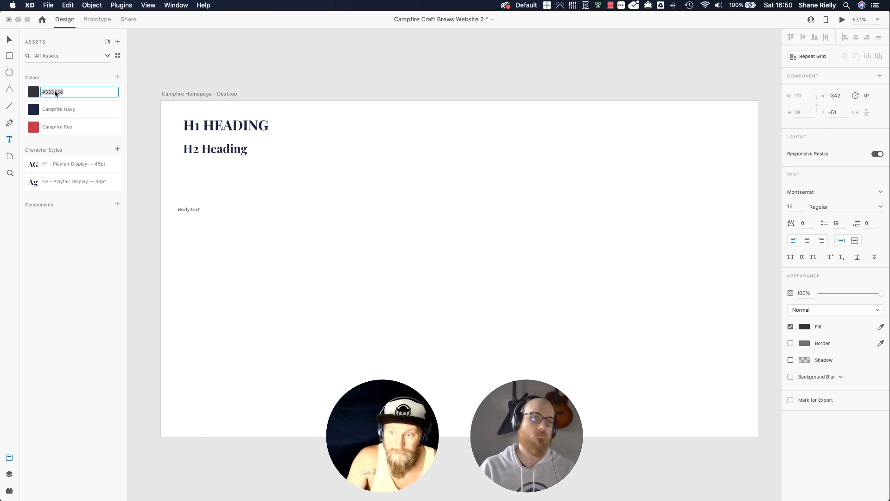
key("BackSpace")
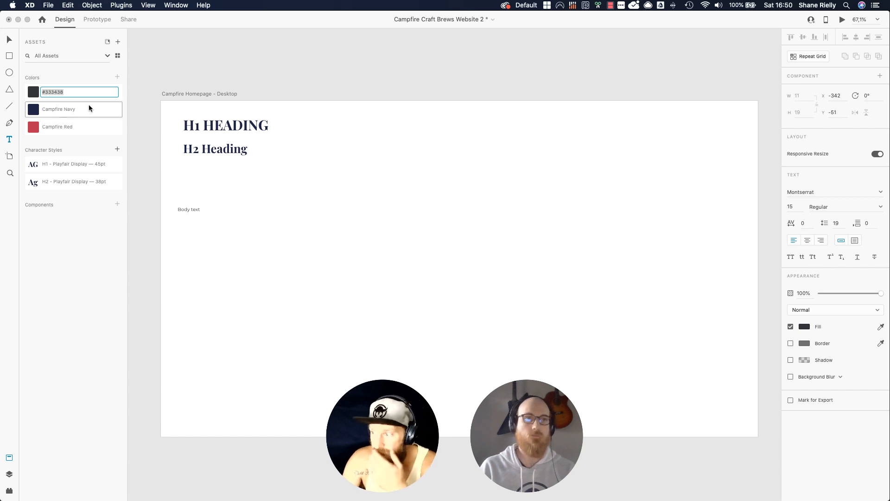
left_click(110, 238)
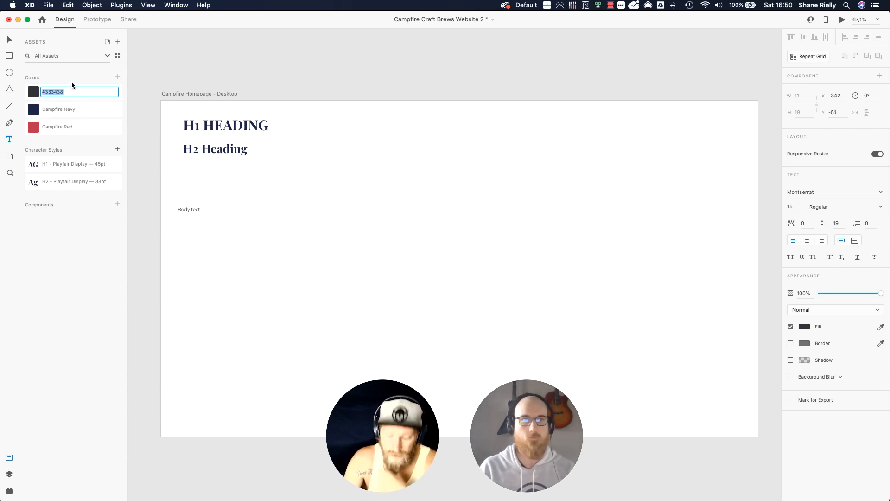
type("Camp")
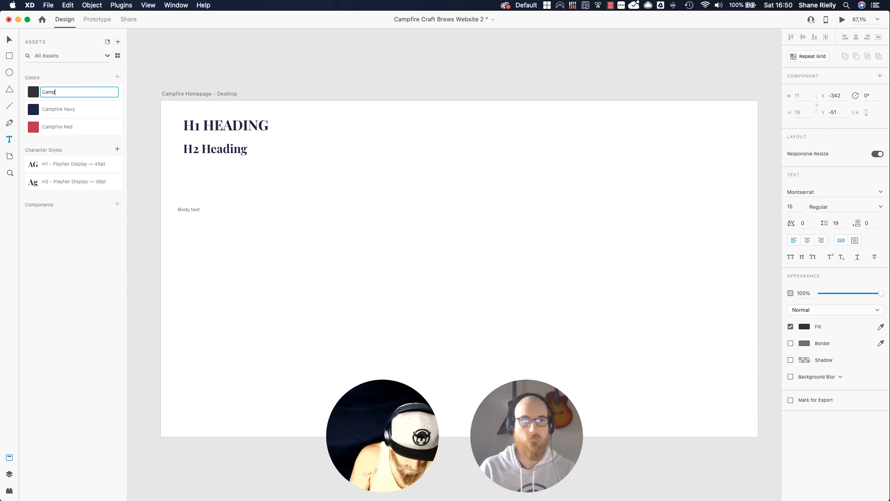
type("fire Dark")
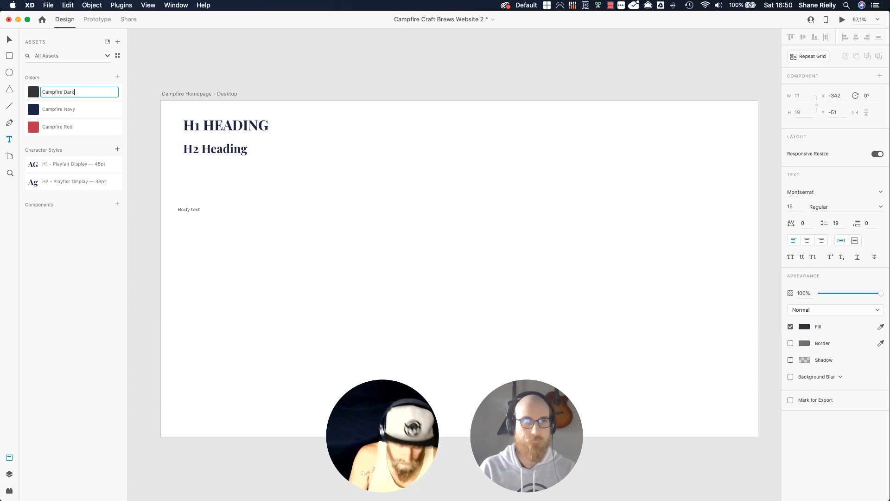
key("Return")
left_click_drag(28, 91, 32, 133)
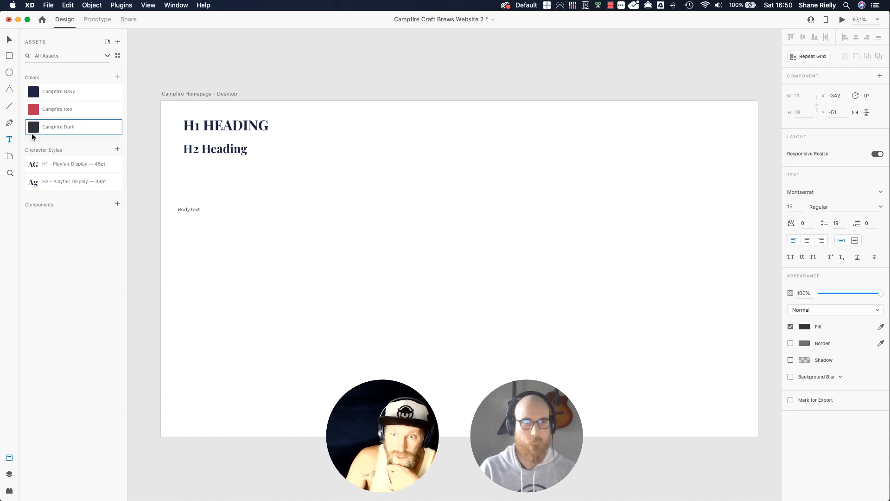
Step: Save the body text's formatting as character style "Body - Montserrat — 15pt" and place it below the H2 style
double_click(195, 211)
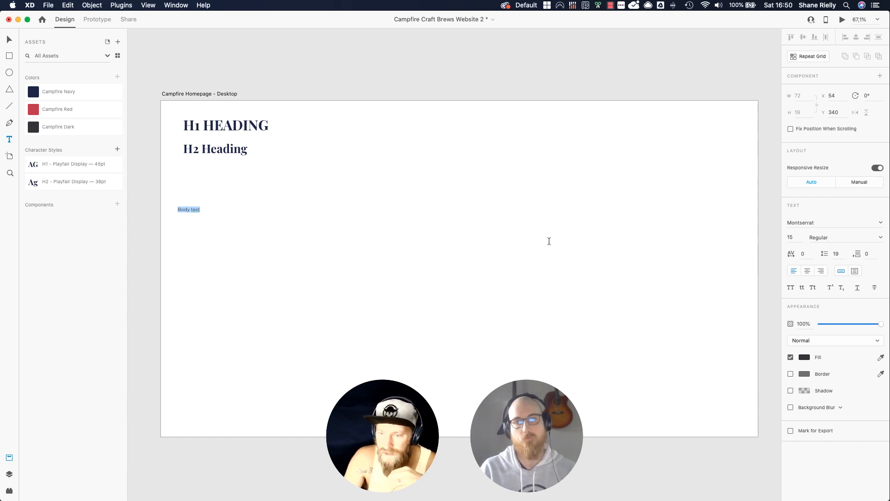
left_click(195, 210)
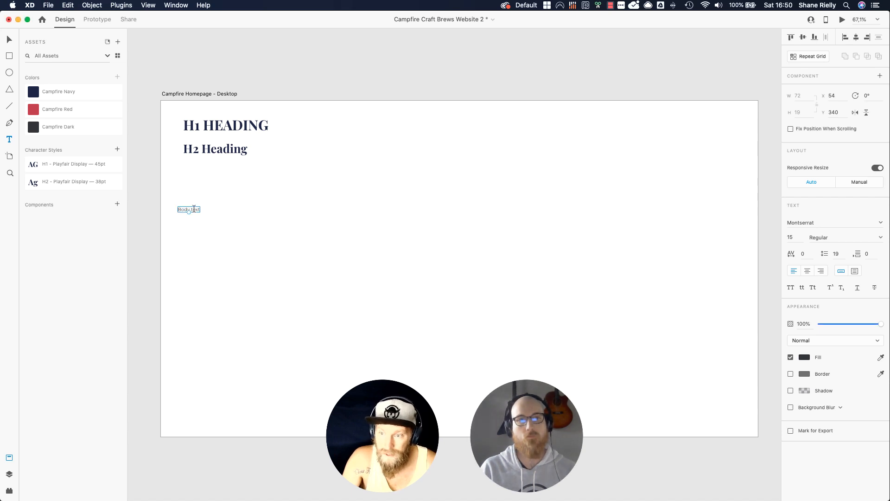
left_click(117, 148)
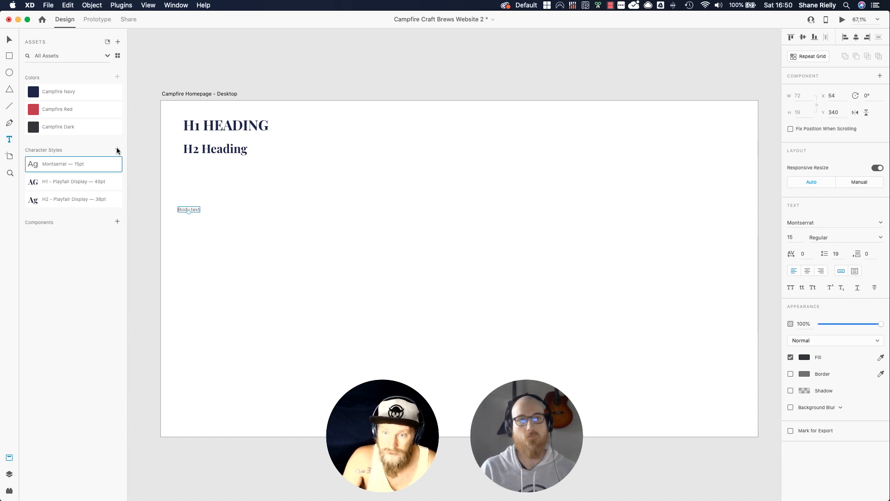
double_click(43, 165)
left_click(42, 163)
type("Body -")
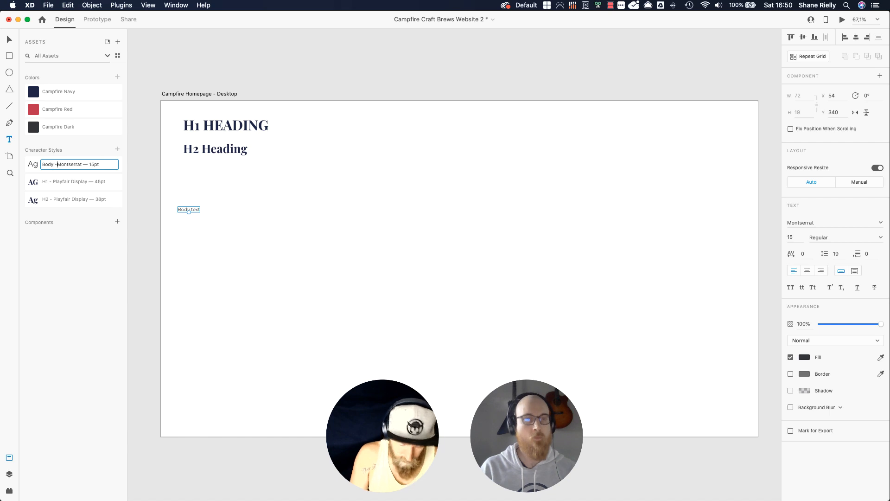
key("Return")
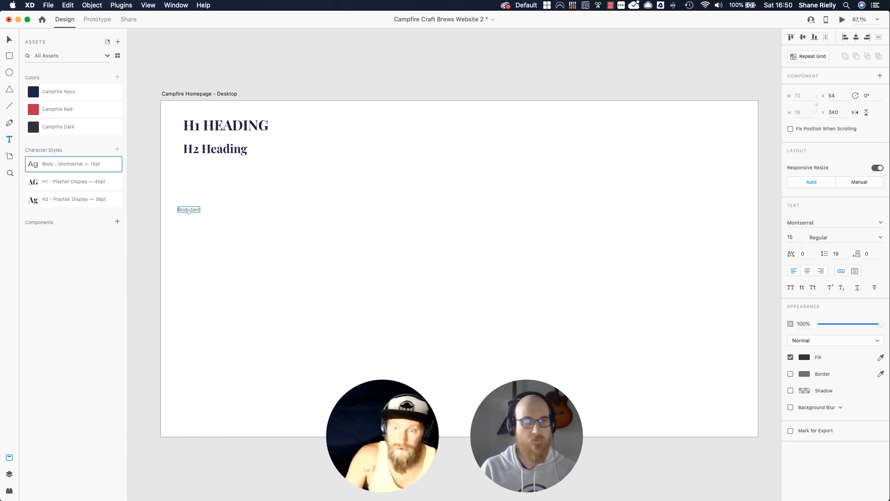
left_click_drag(37, 167, 34, 208)
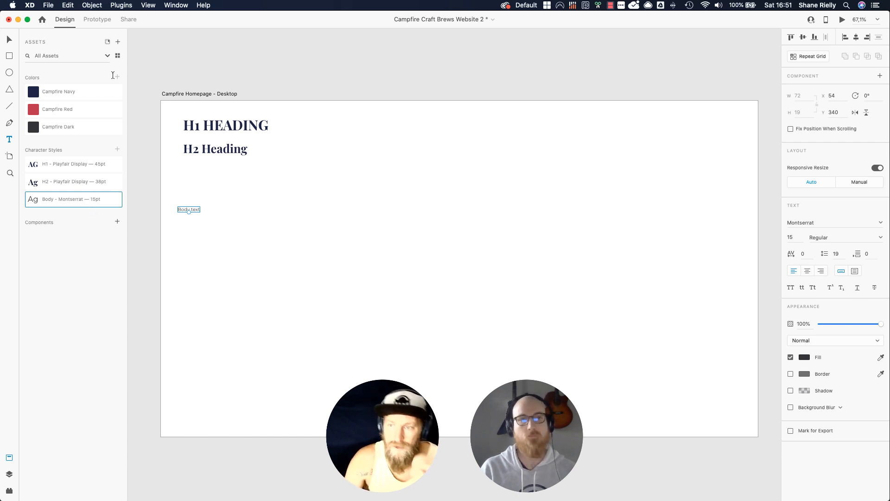
Step: Move the body text directly below the H2 heading at X 72, Y 198, aligned with the headings' left edge
left_click(9, 39)
left_click_drag(193, 208, 201, 165)
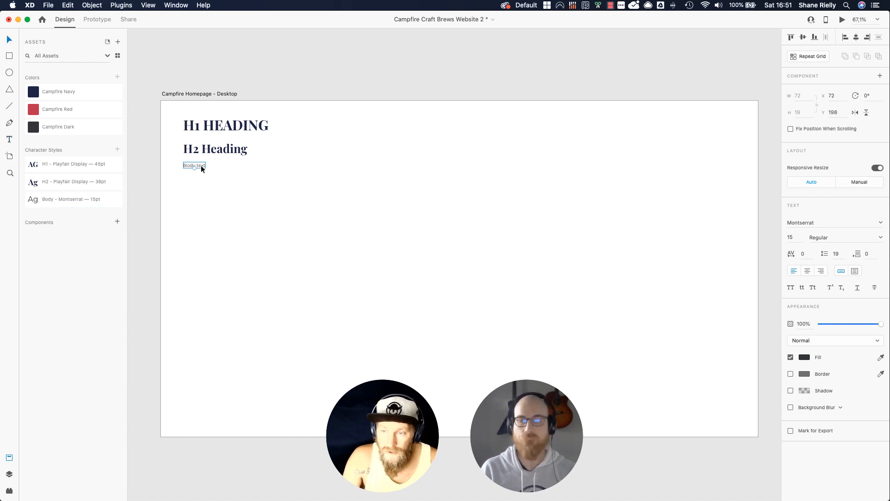
left_click(206, 124)
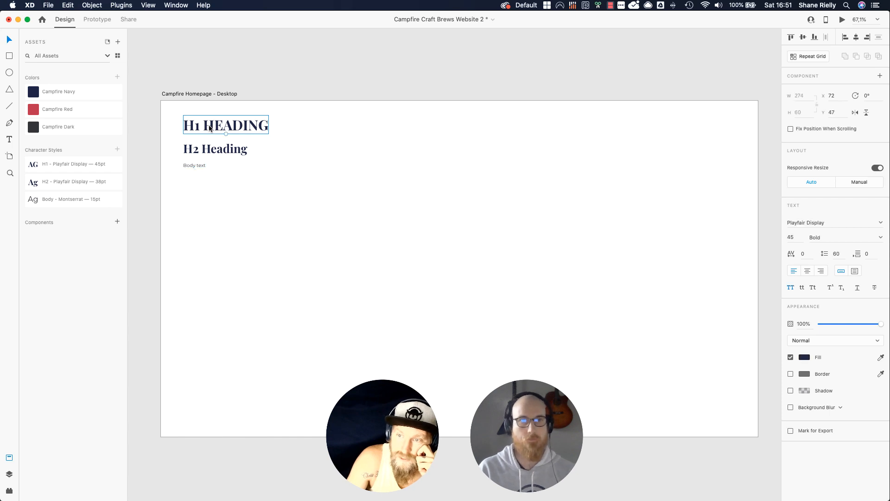
Step: Move the body text down away from the H2 heading and snap it back beneath it at X 72, Y 198
left_click_drag(204, 166, 208, 206)
left_click_drag(216, 145, 218, 150)
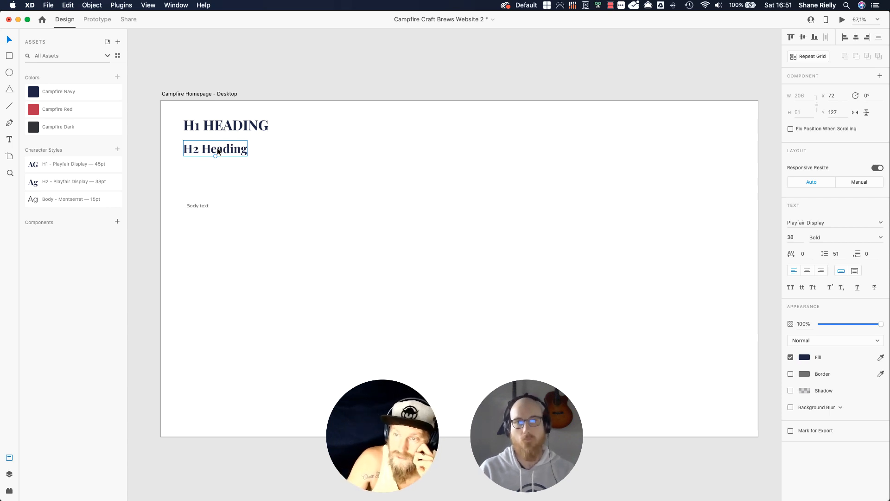
left_click_drag(225, 148, 227, 149)
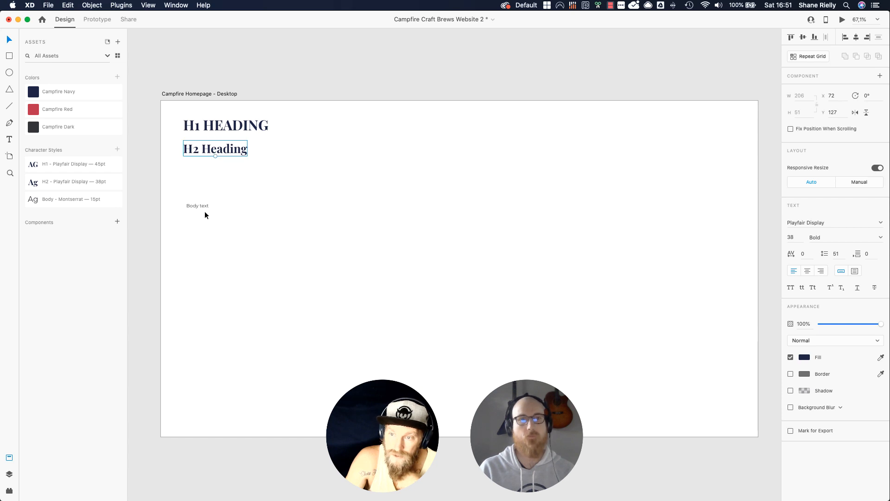
left_click(202, 207)
left_click_drag(202, 196, 196, 166)
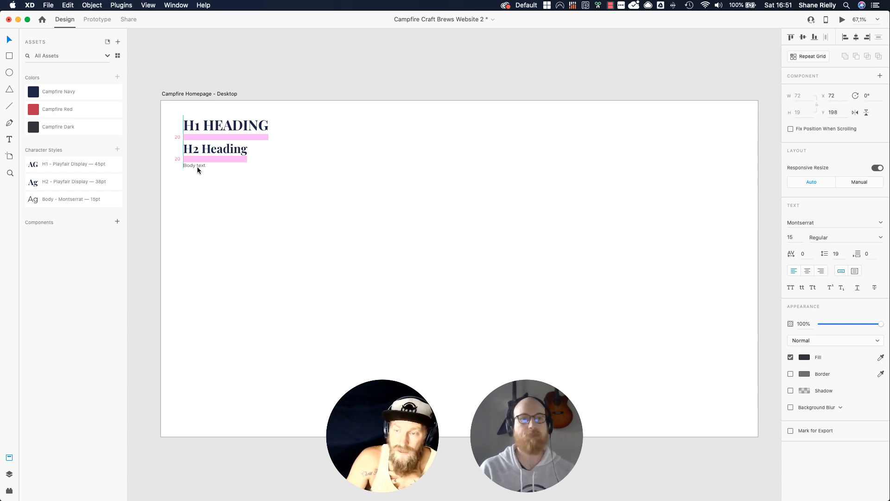
left_click_drag(196, 166, 196, 166)
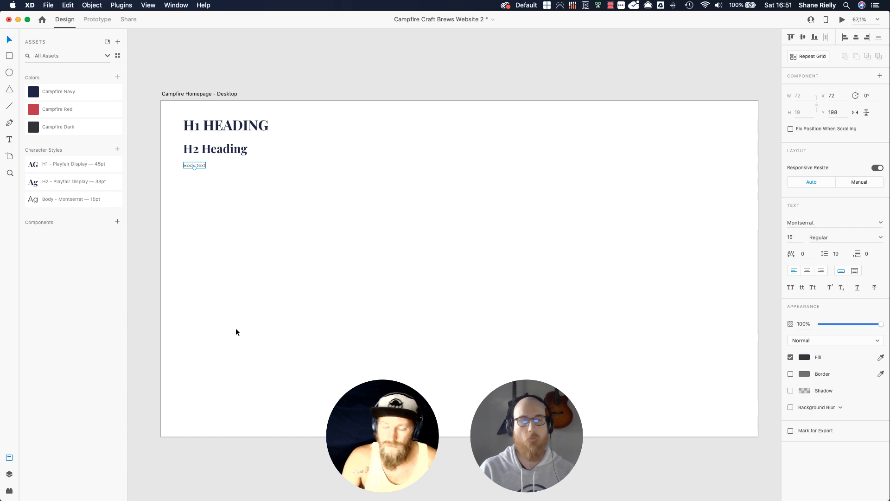
Step: Add vertical guides about 50 px inside the artboard's left edge and at its center, plus a horizontal guide just above the H1 heading
left_click(148, 236)
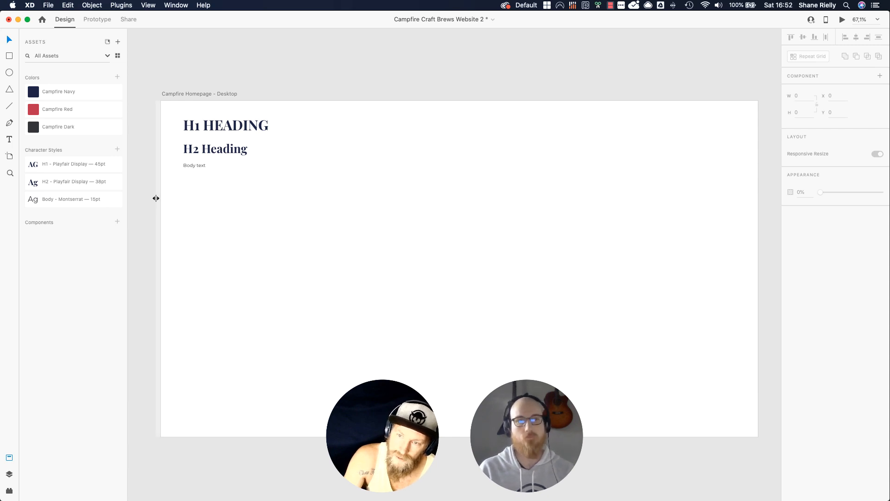
left_click_drag(156, 203, 176, 201)
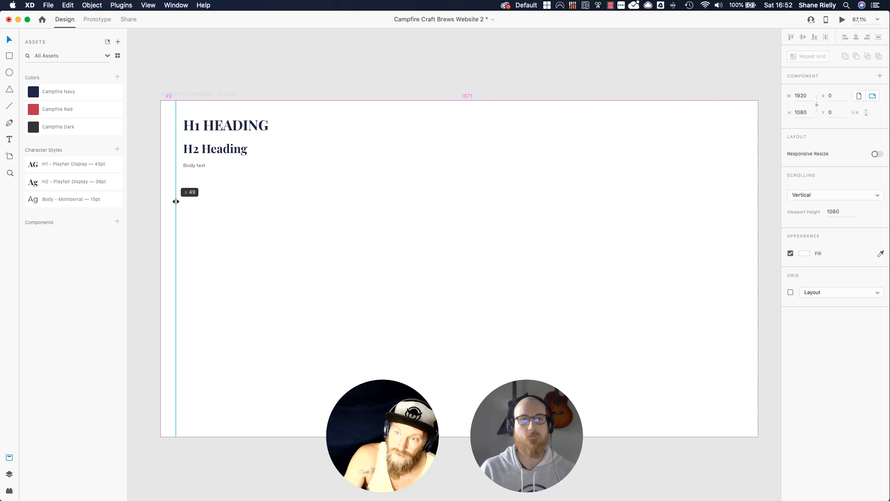
left_click_drag(176, 201, 176, 197)
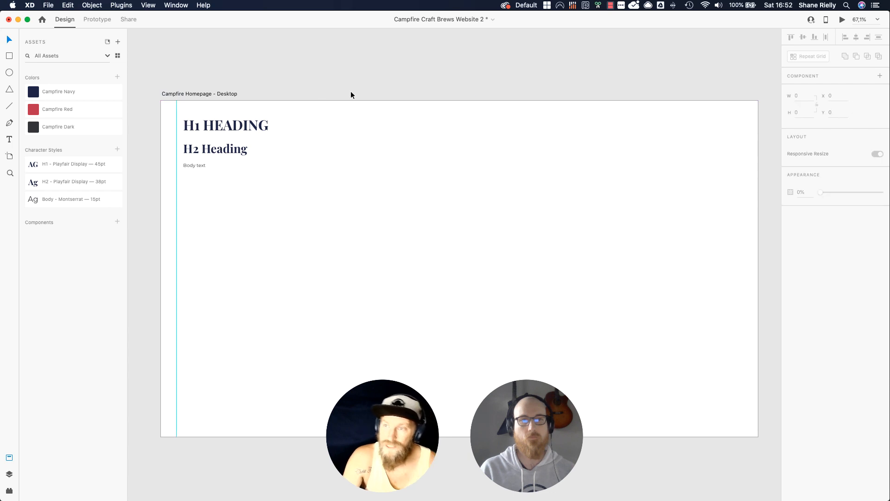
left_click(376, 97)
left_click_drag(376, 97, 378, 115)
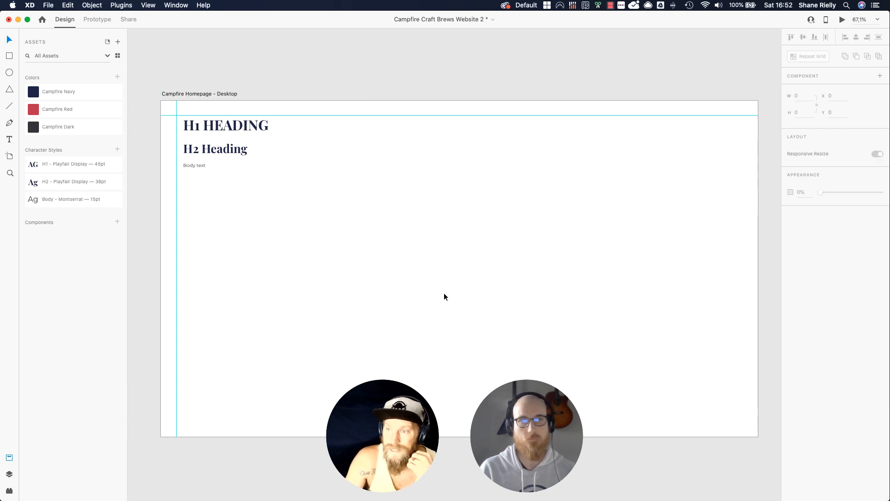
left_click_drag(159, 279, 459, 291)
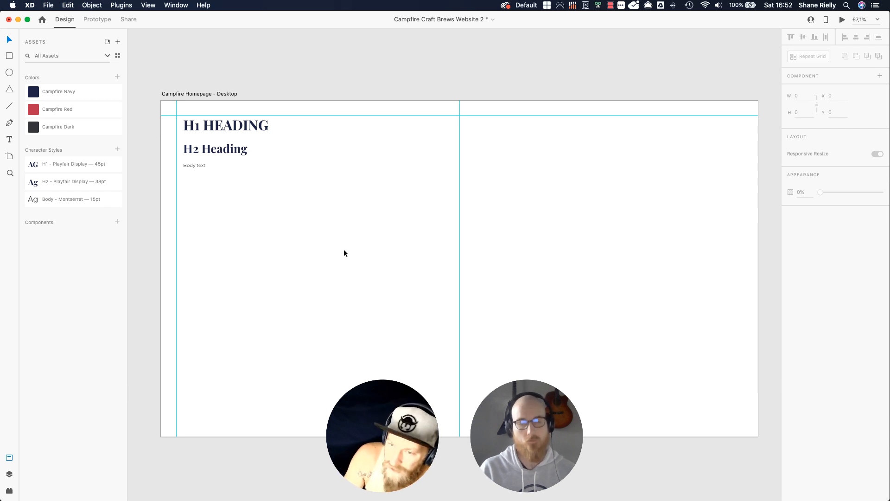
Step: Hide all guides on the artboard and show them again
left_click(149, 5)
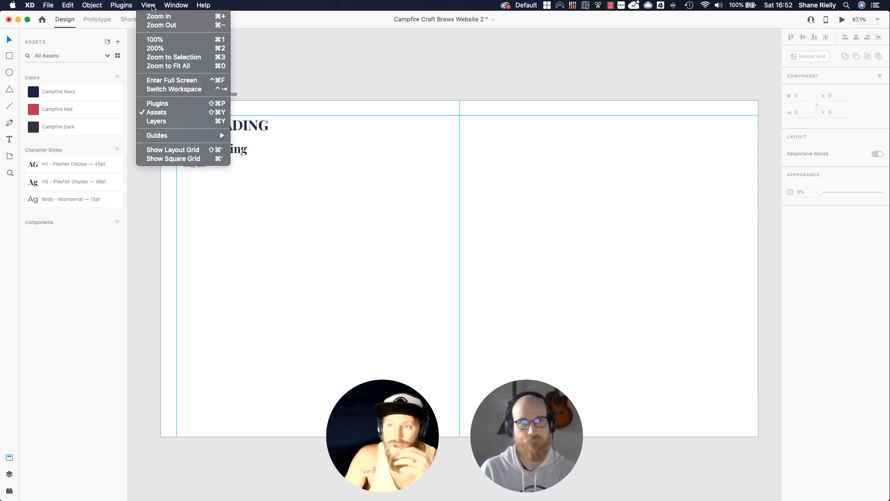
mouse_move(192, 136)
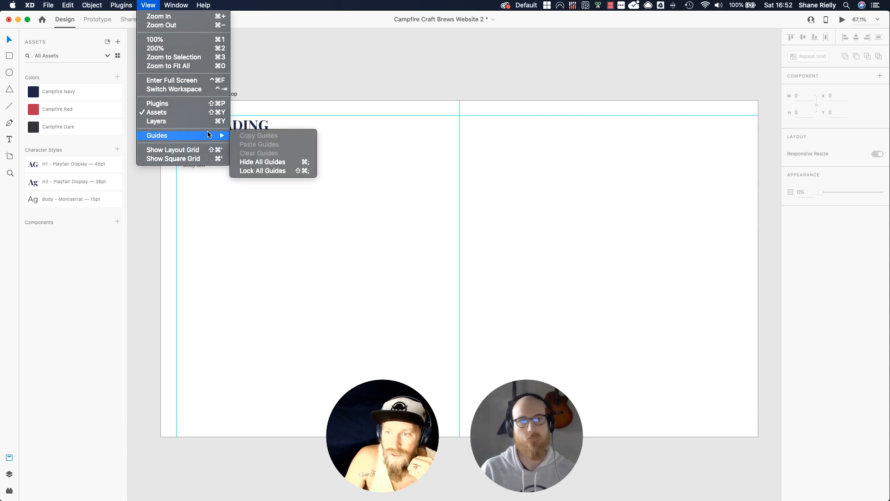
left_click(262, 164)
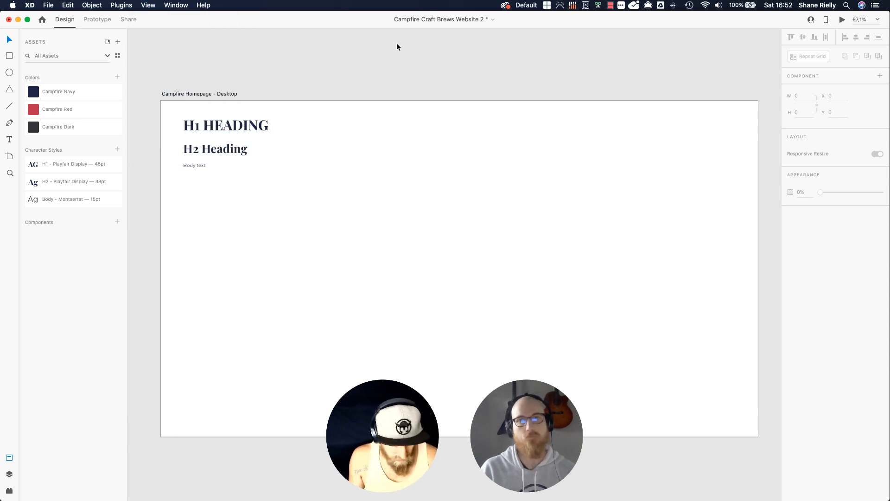
key("super+semicolon")
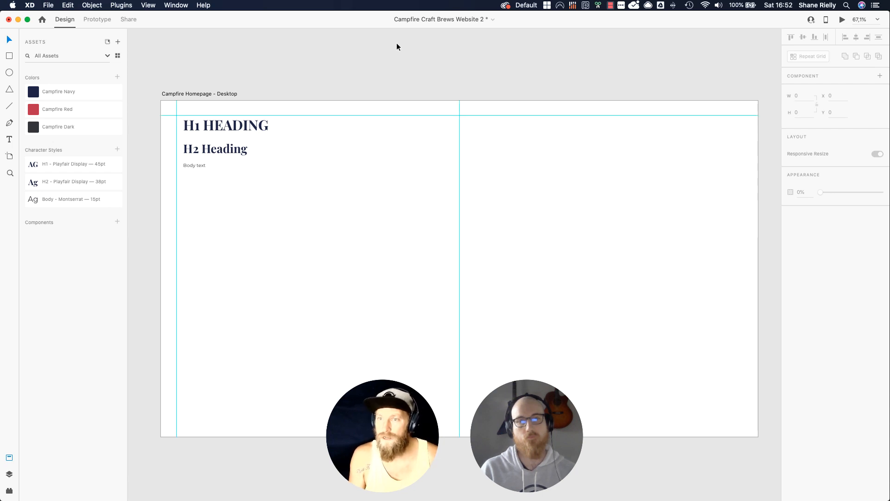
Step: Show and hide the layout grid on the artboard, and do the same with the square grid
left_click(148, 6)
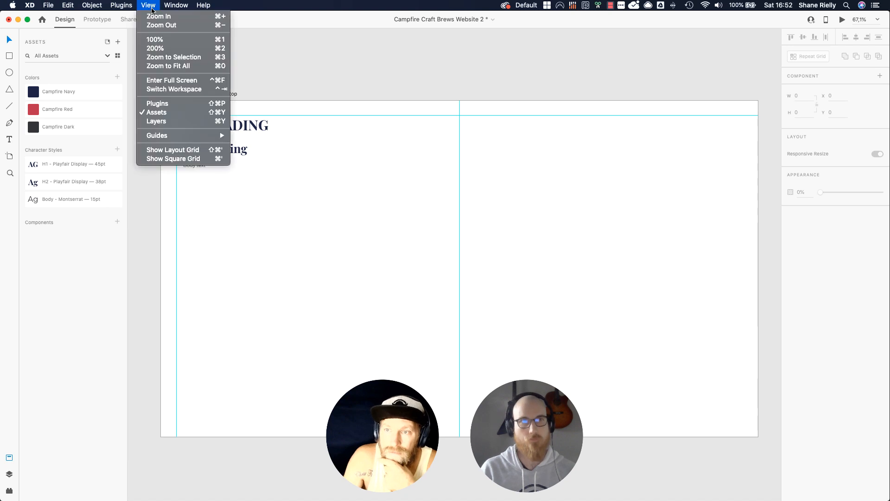
left_click(181, 150)
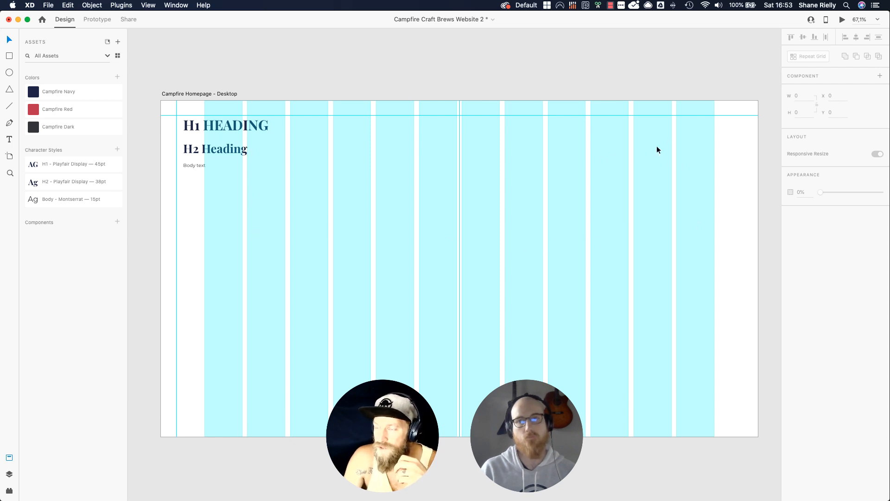
left_click(146, 6)
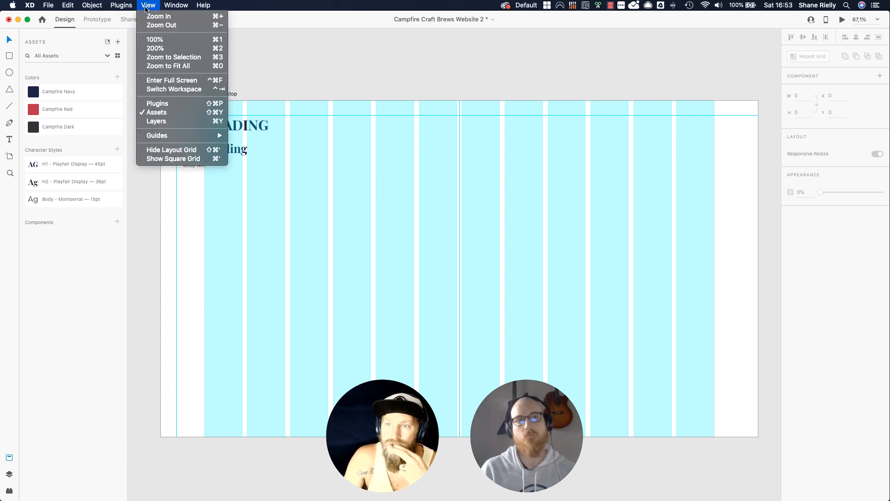
left_click(170, 150)
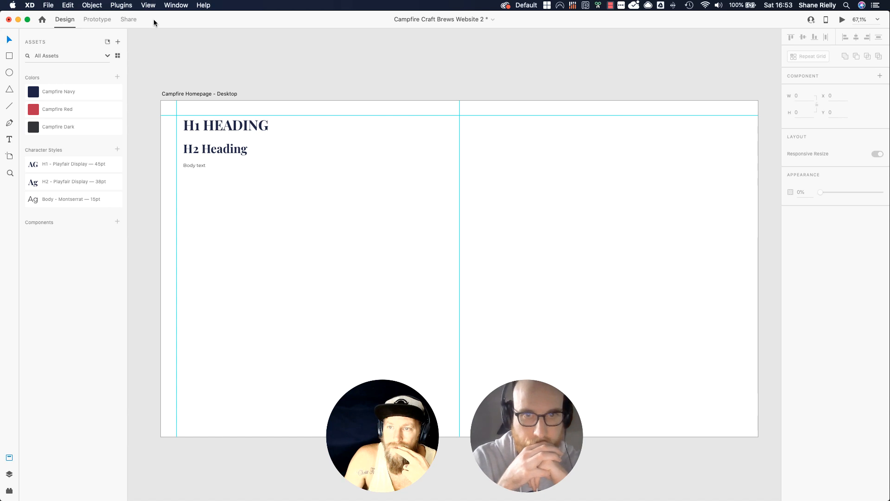
left_click(148, 5)
left_click(172, 158)
left_click(148, 6)
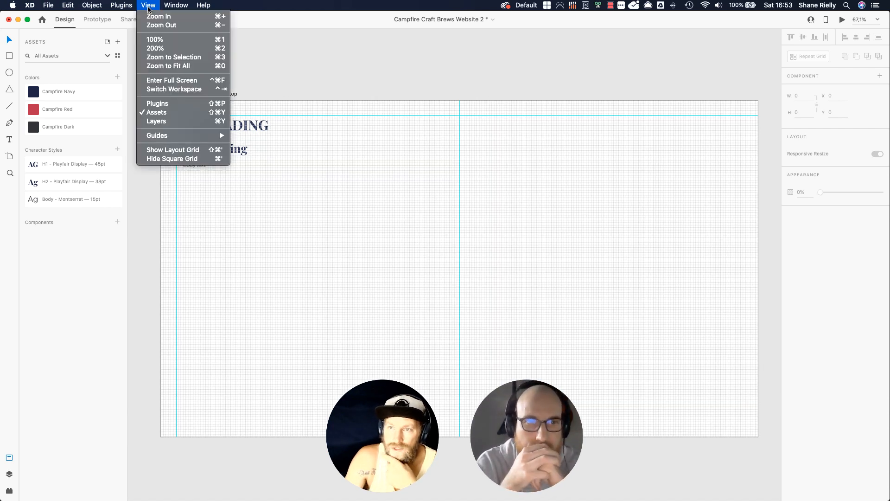
left_click(176, 159)
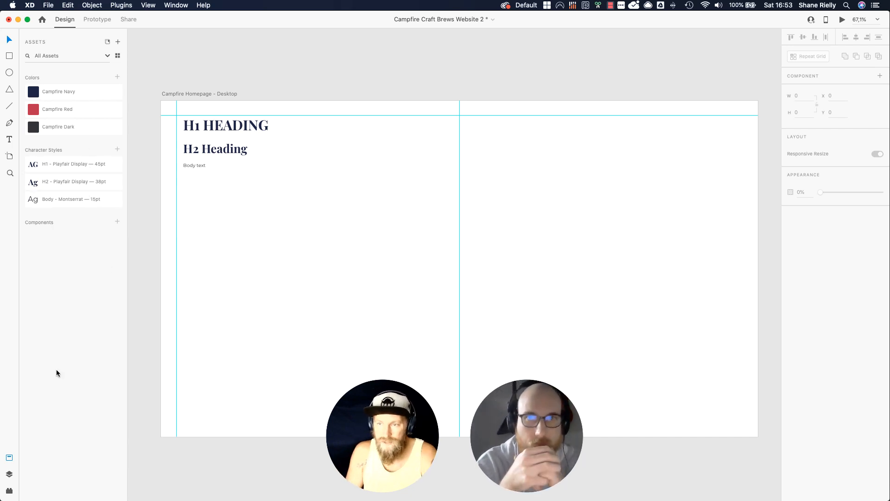
Step: View the artboard and its text samples at 100% zoom and compare them at 75%
key("super+1")
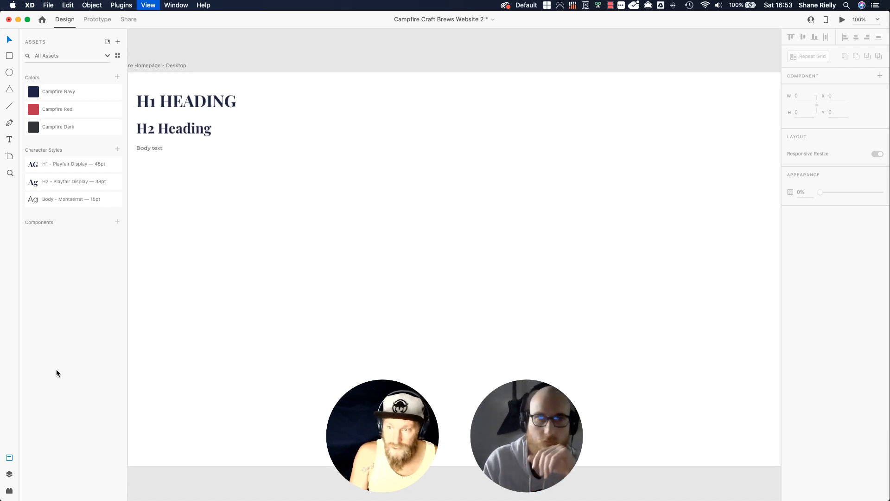
left_click_drag(233, 282, 479, 342)
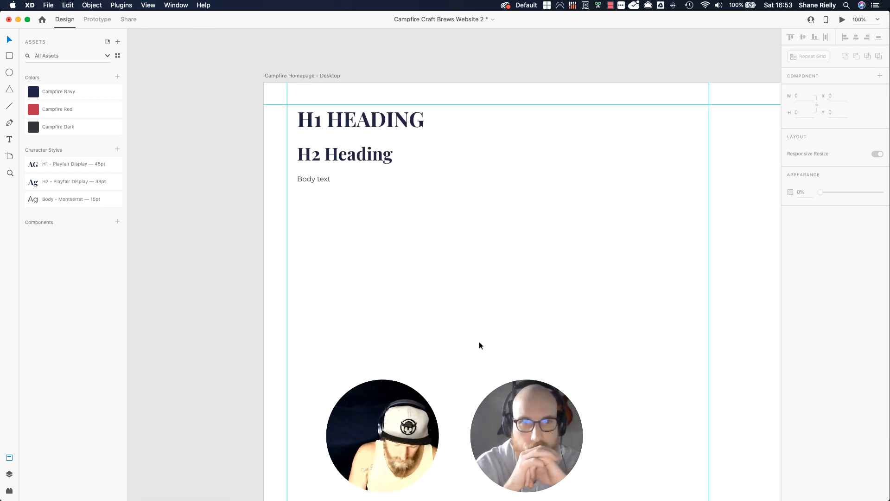
key("super+1")
key("super+minus")
key("super+minus")
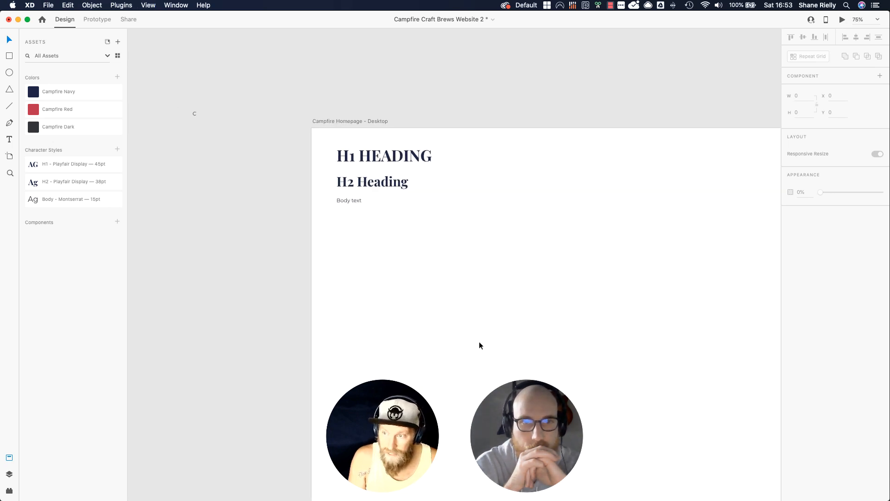
key("super+plus")
key("super+plus")
key("super+plus")
key("super+minus")
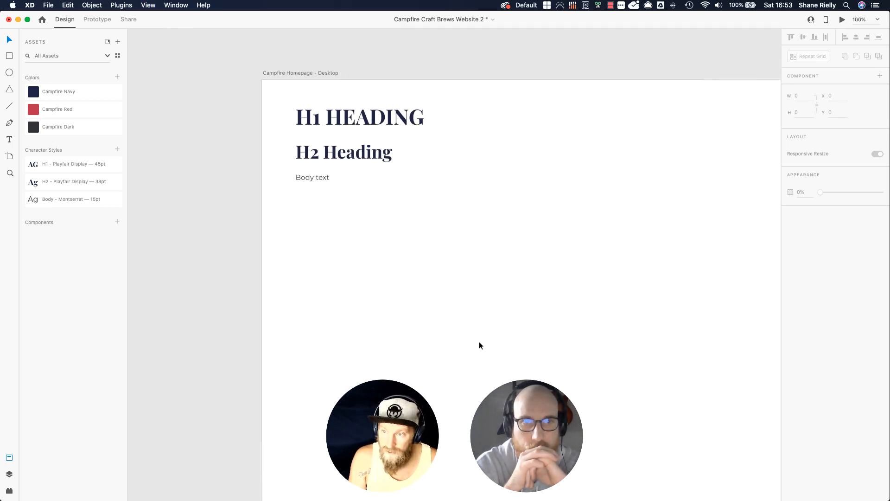
key("super+minus")
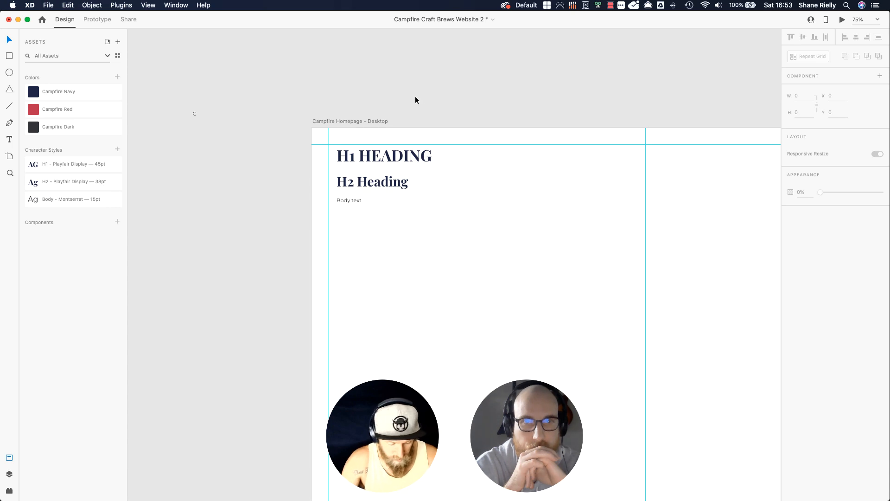
Step: Magnify the H1 heading closely with the Zoom tool and zoom back out to 150%
key("z")
left_click_drag(276, 106, 522, 299)
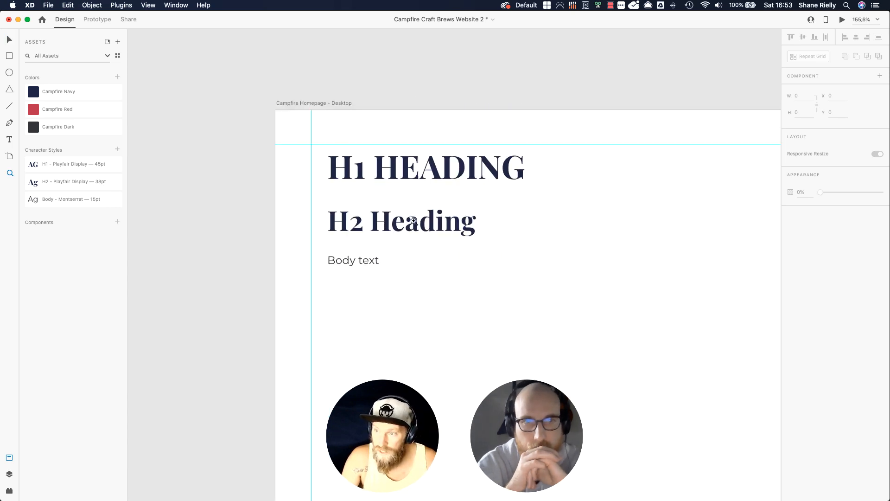
left_click_drag(302, 134, 388, 180)
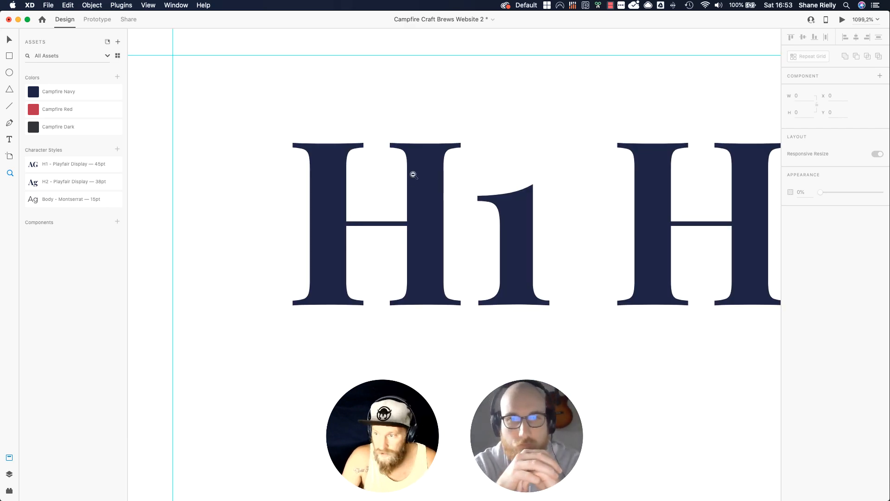
left_click(360, 273, "alt")
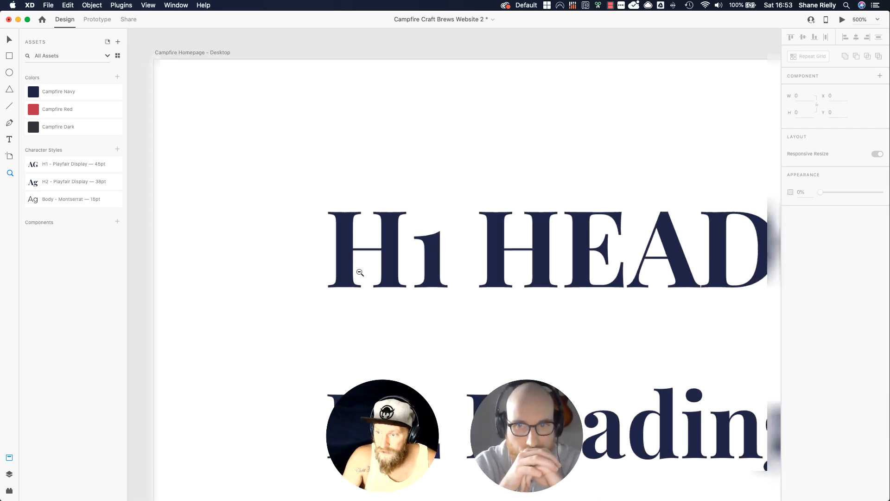
left_click(360, 273, "alt")
left_click(360, 273, "alt")
left_click(360, 273, "alt")
left_click_drag(582, 313, 453, 185)
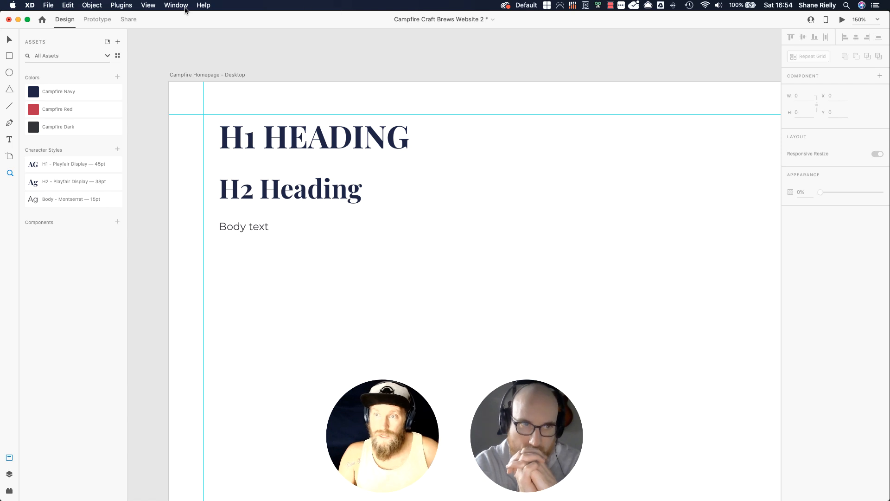
Step: Set the canvas zoom to 100% and bring the headings, body text and center guide into view
left_click(153, 7)
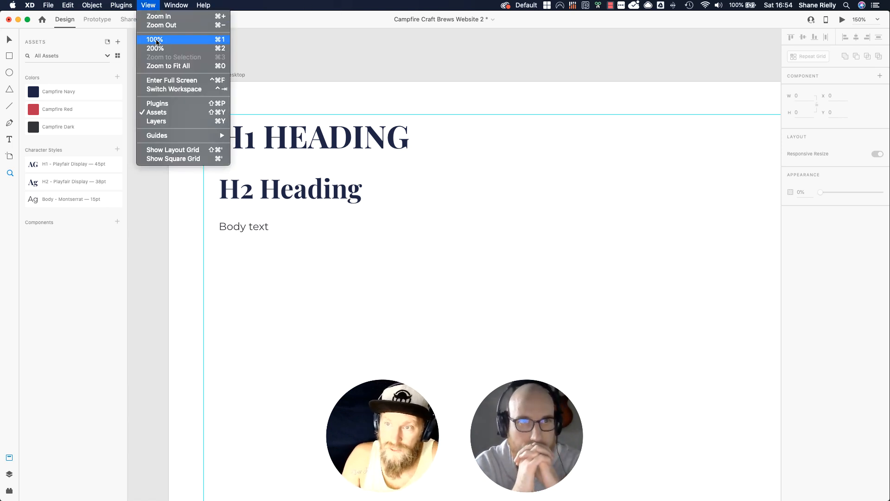
left_click(151, 6)
left_click(152, 7)
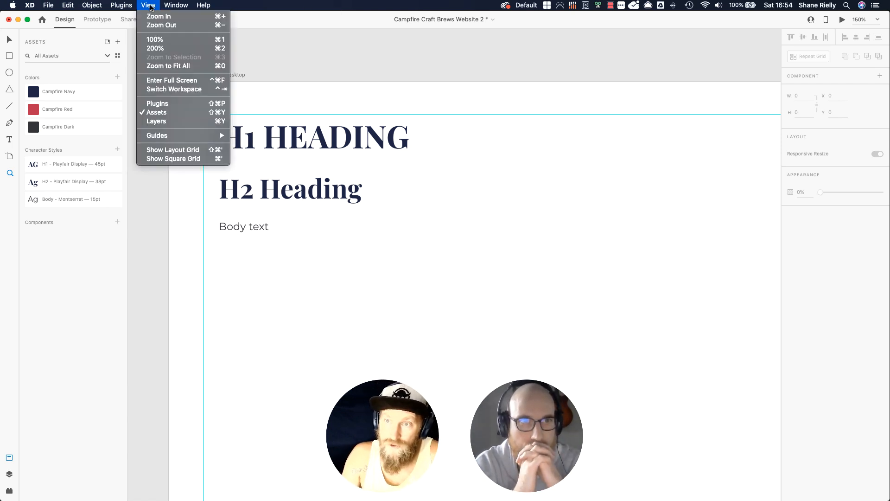
left_click(172, 42)
left_click_drag(477, 287, 371, 209)
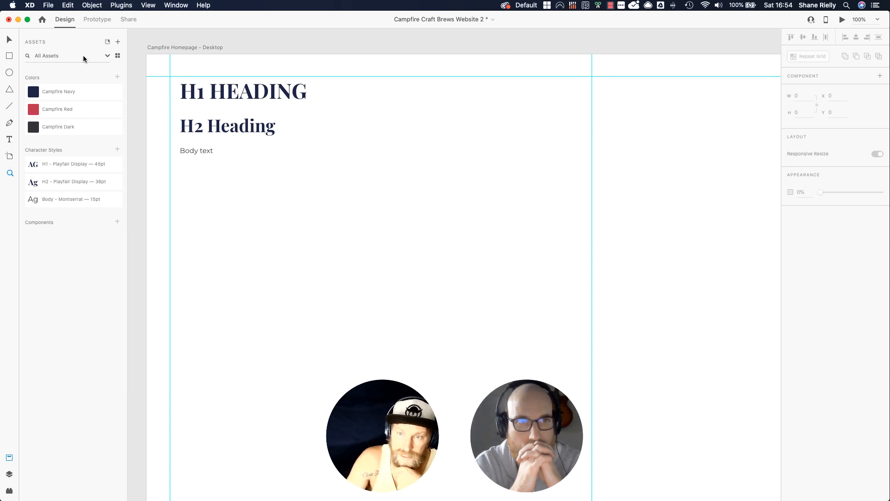
Step: Draw a rectangle about 187 × 58 px directly below the body text, left-aligned with it at X 72, Y 243
left_click(76, 110)
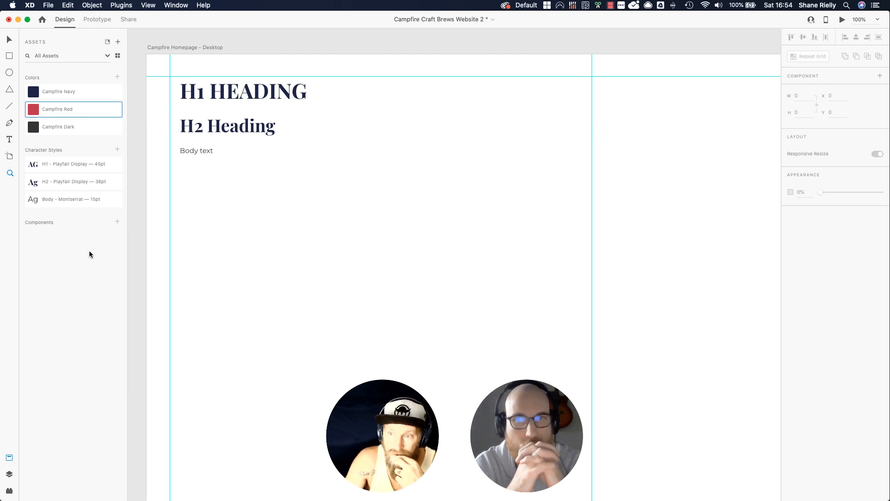
left_click(90, 262)
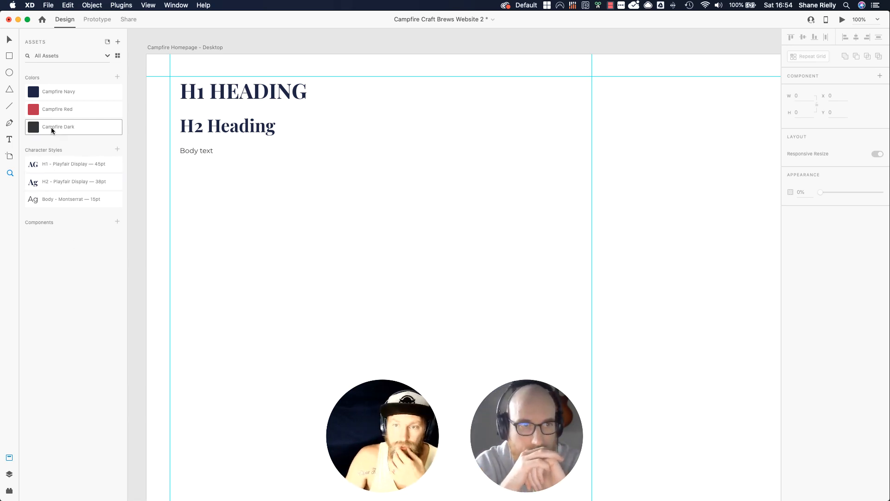
left_click(10, 56)
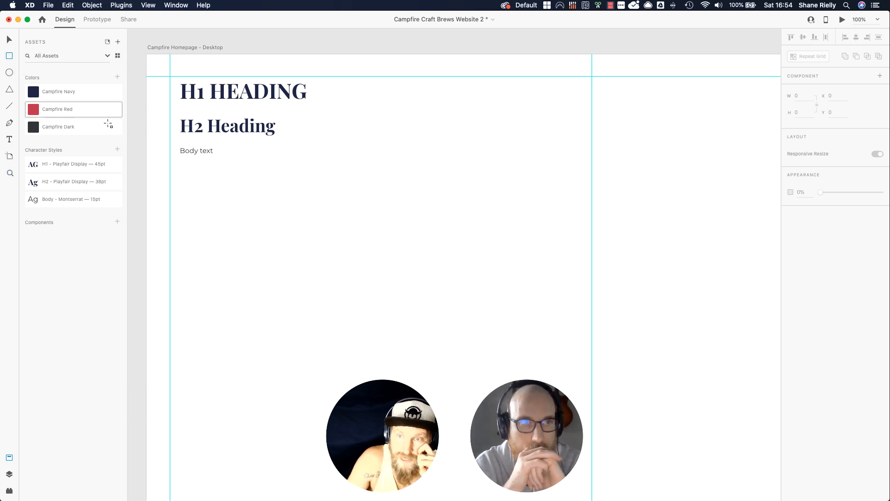
mouse_move(181, 169)
left_mouse_down()
mouse_move(246, 197)
mouse_move(266, 194)
left_mouse_up()
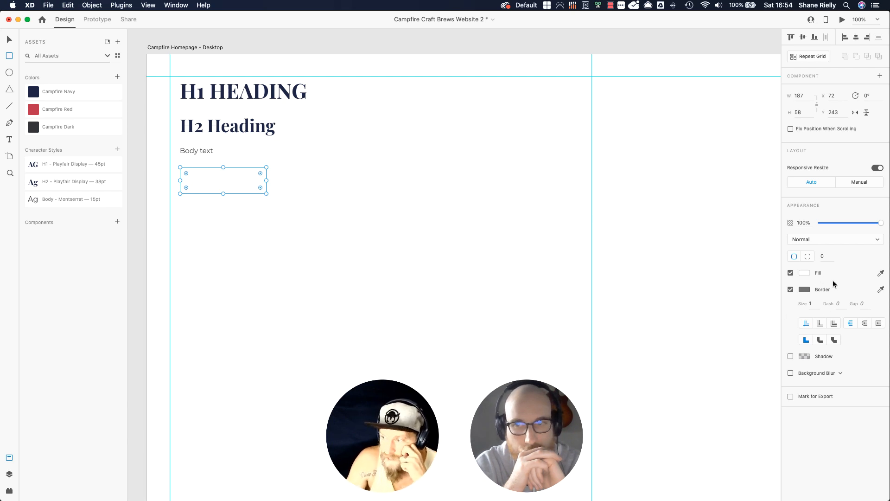
Step: Remove the rectangle's border and fill it with the Campfire Red color asset
left_click(791, 289)
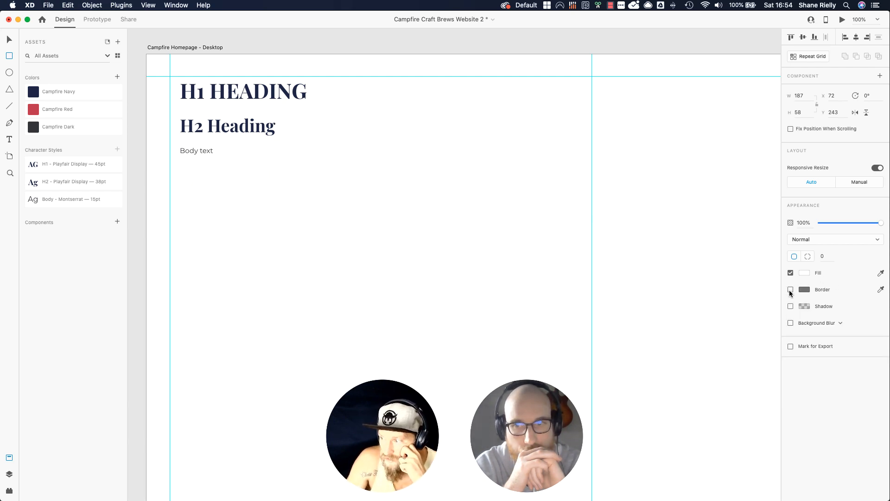
left_click(56, 112)
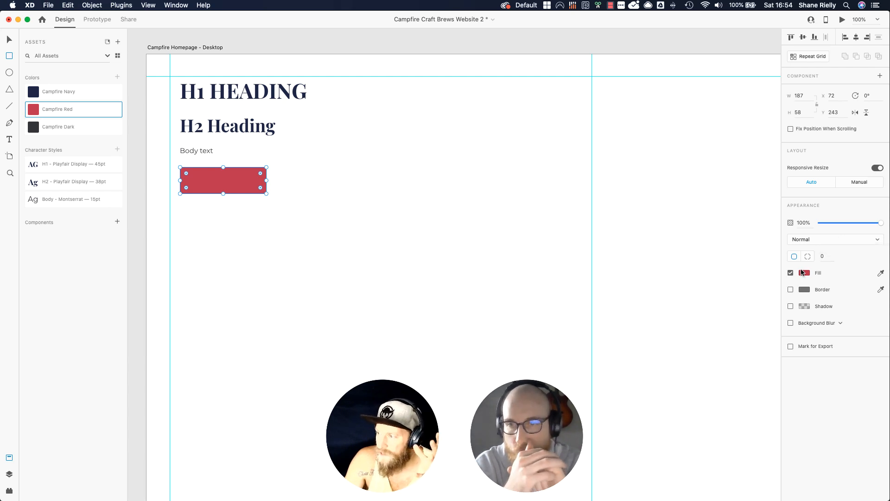
Step: Round the rectangle's corners, trying a radius of 50 before settling on 5
left_click(821, 256)
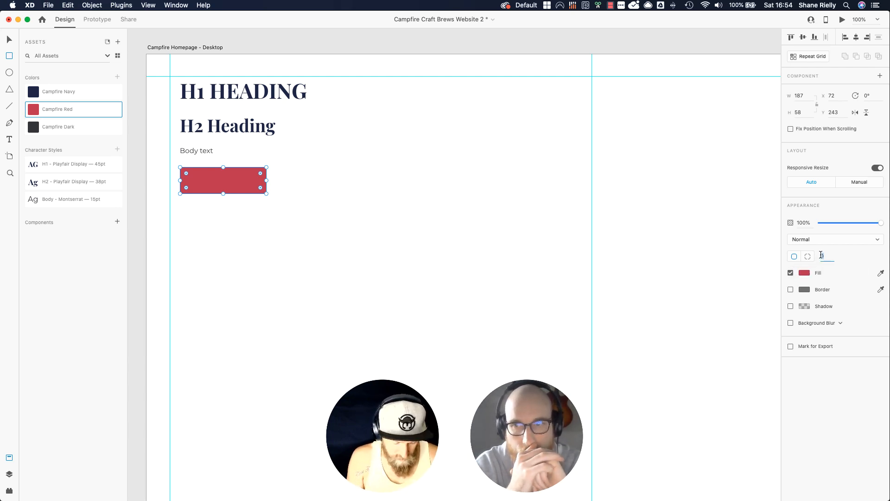
key("Return")
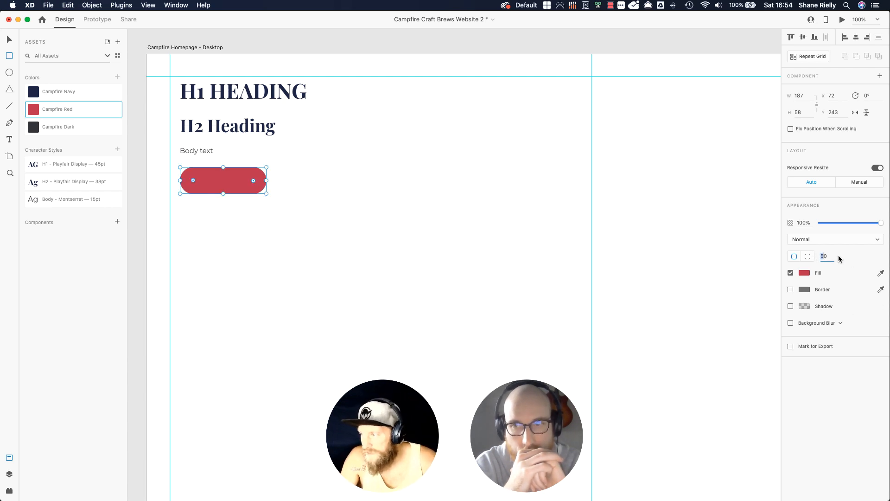
left_click(822, 255)
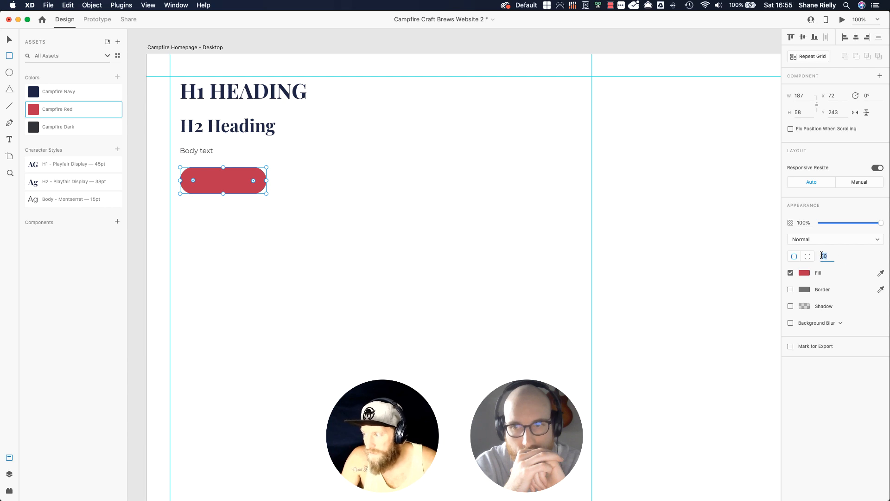
key("Return")
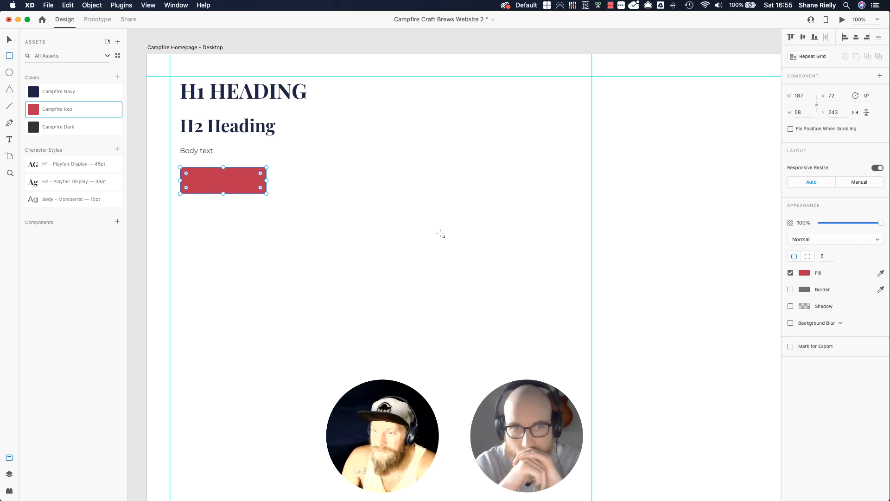
Step: Add a centered text object reading "CTA Button" at the middle of the red rectangle
key("super+equal")
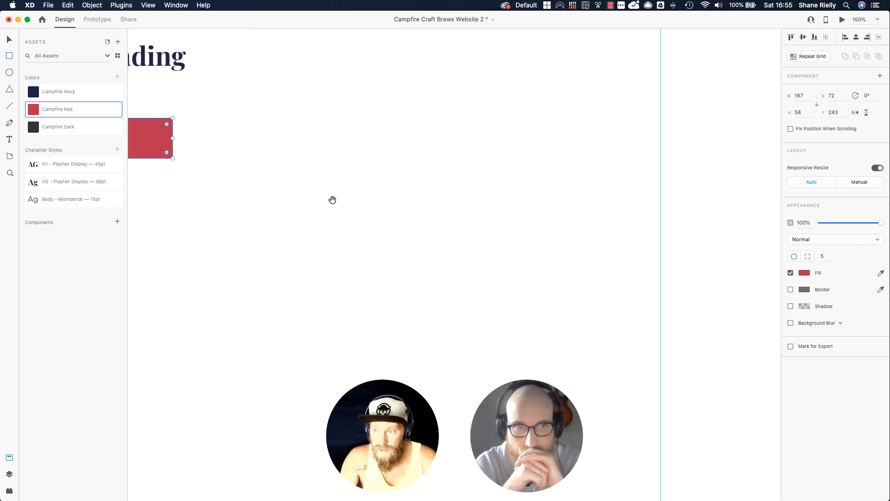
left_click_drag(352, 207, 421, 229)
left_click_drag(308, 233, 506, 340)
key("super+equal")
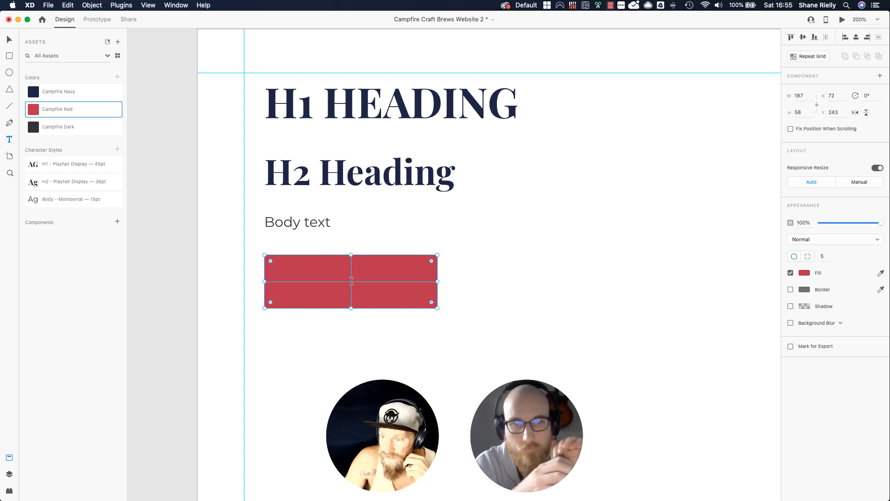
left_click(352, 280)
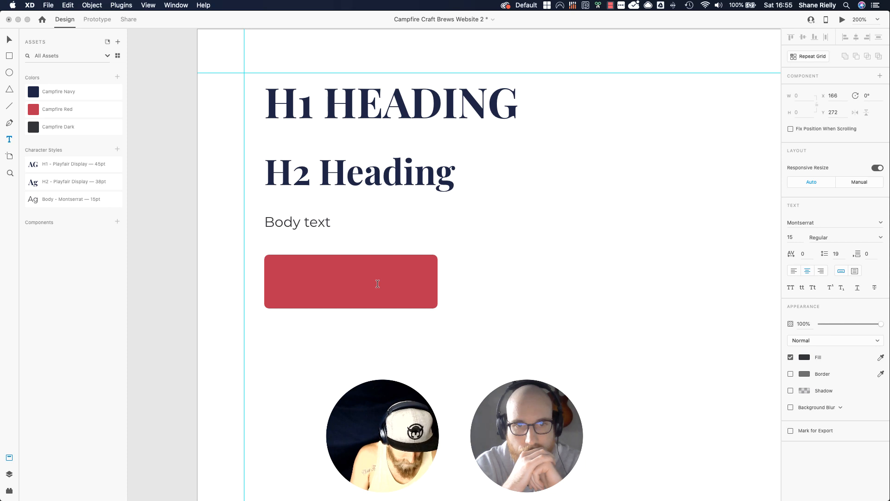
type("CTA")
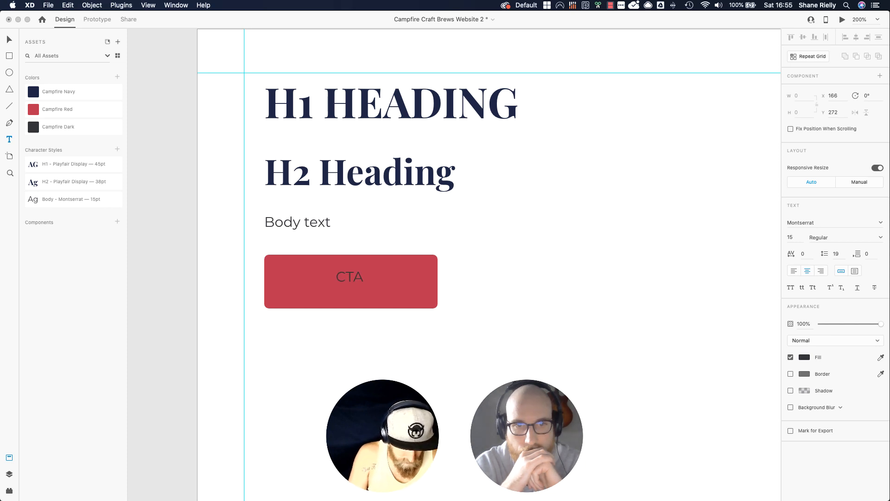
type(" Button")
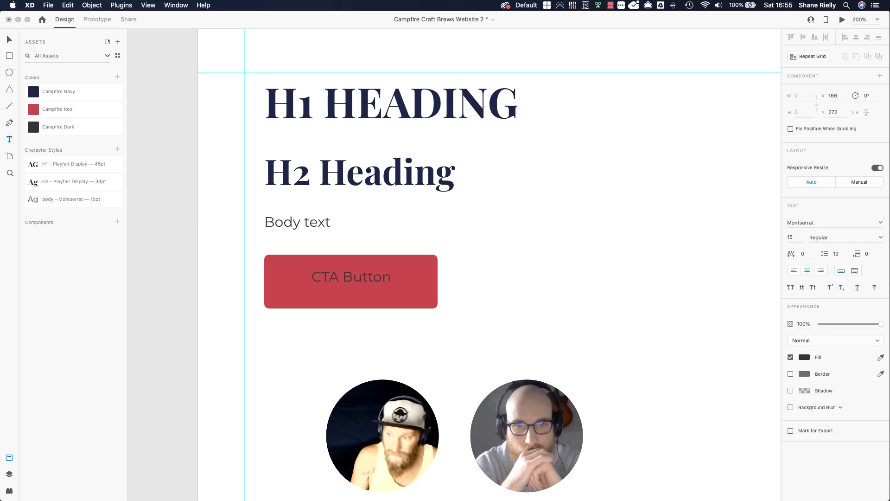
key("Escape")
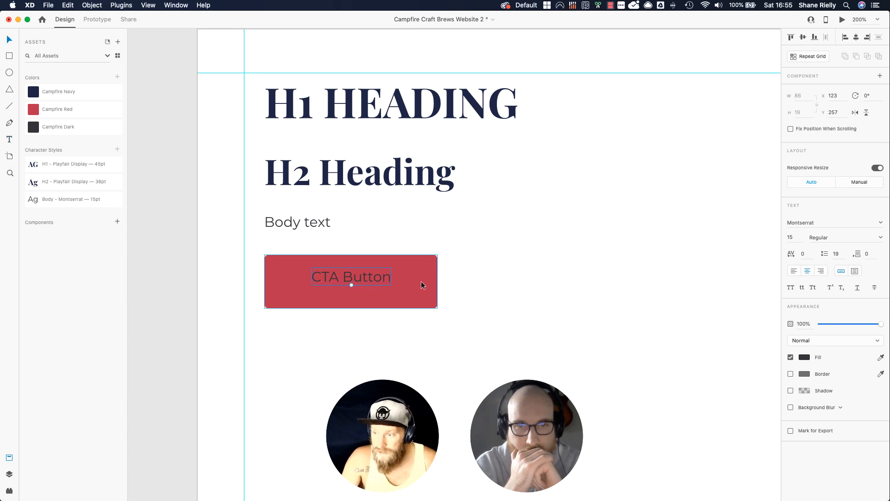
Step: Align the CTA Button text and the red rectangle to each other's vertical middle
left_click(422, 281)
left_click(383, 282, "shift")
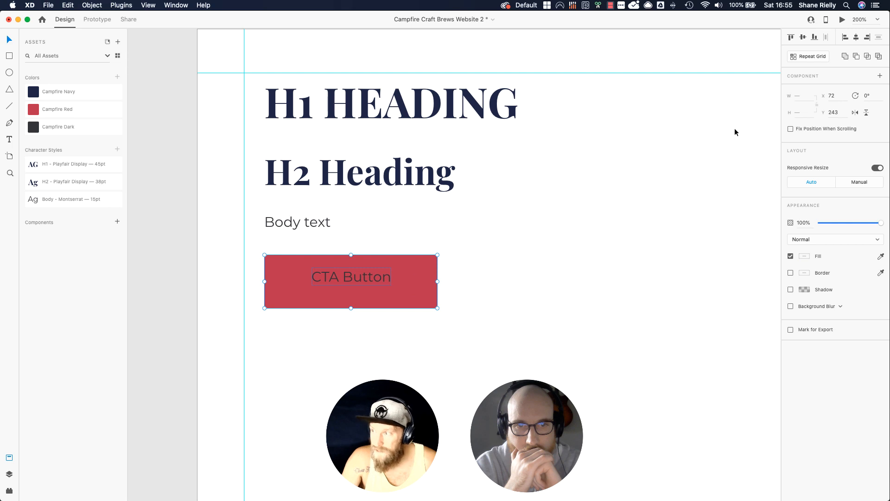
left_click(804, 39)
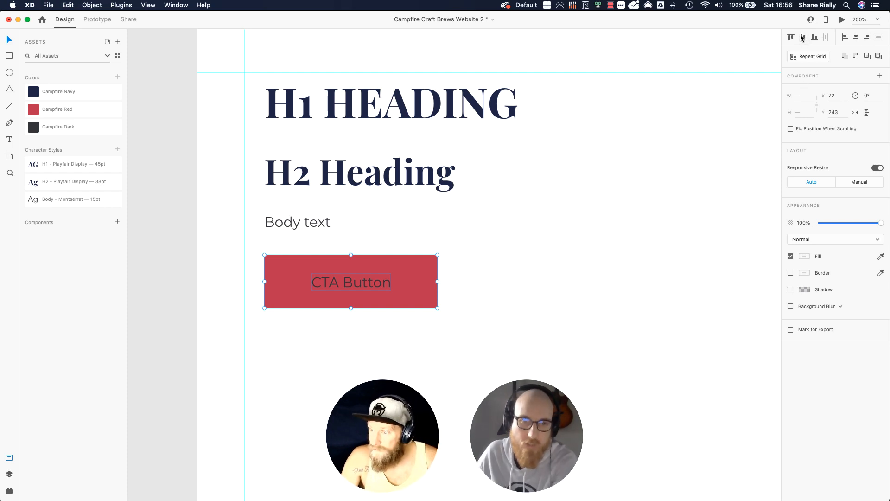
left_click(481, 295)
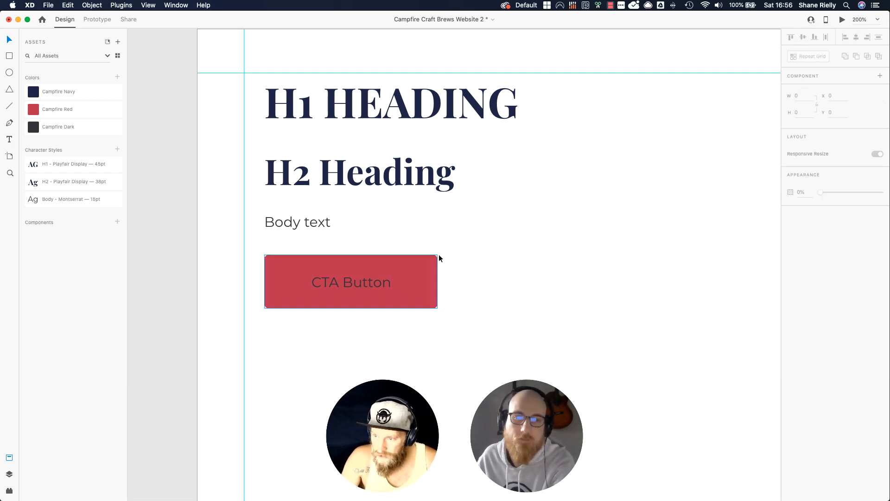
left_click_drag(459, 248, 327, 321)
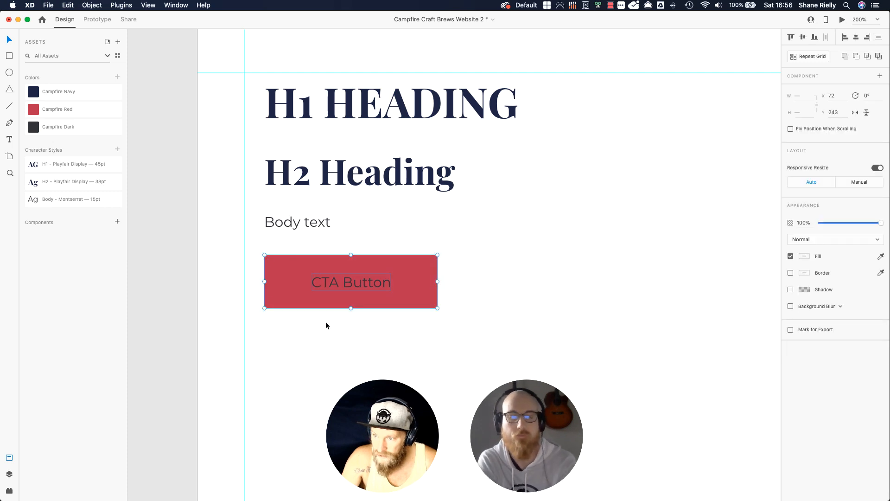
left_click(485, 270)
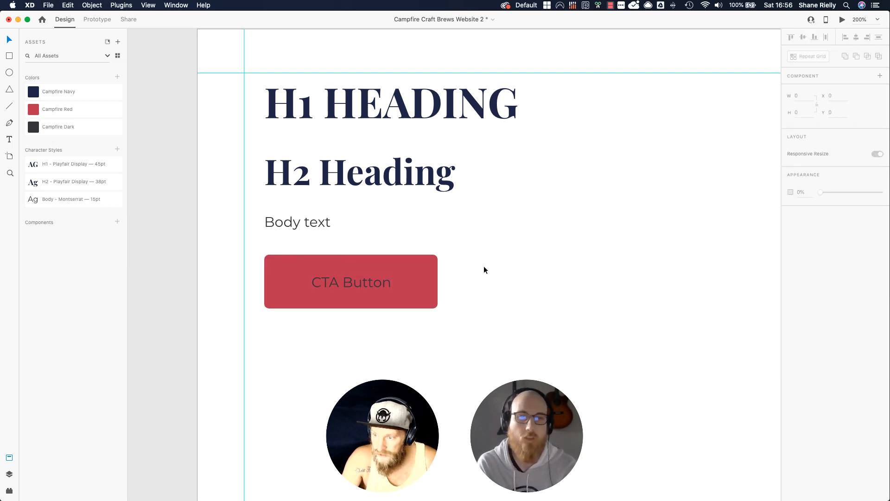
Step: Try a Campfire Navy fill on the button rectangle and return it to Campfire Red
left_click(408, 282)
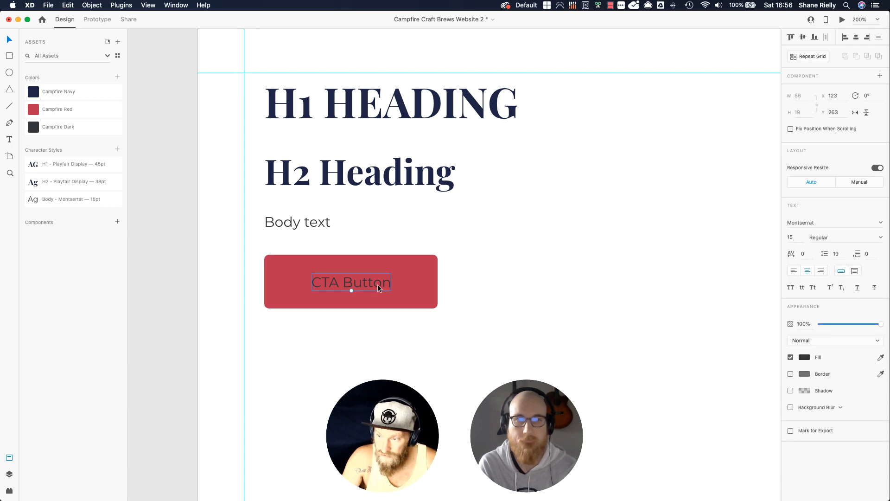
left_click(80, 95)
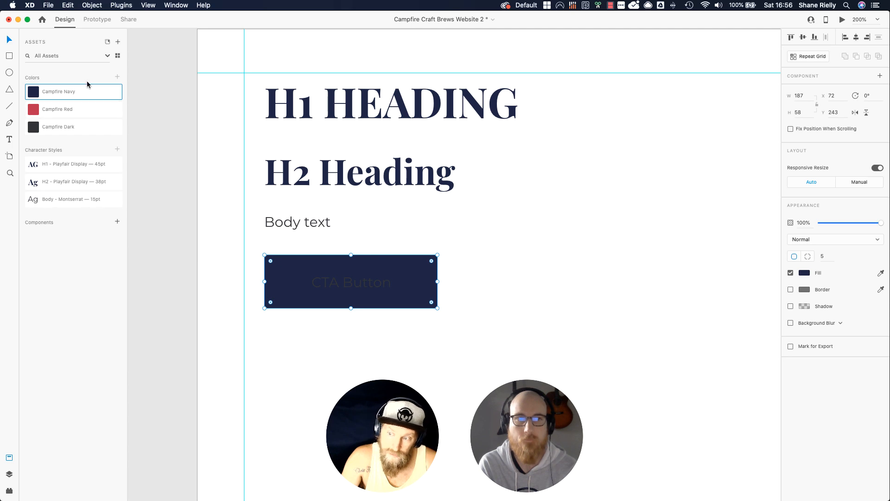
left_click(95, 110)
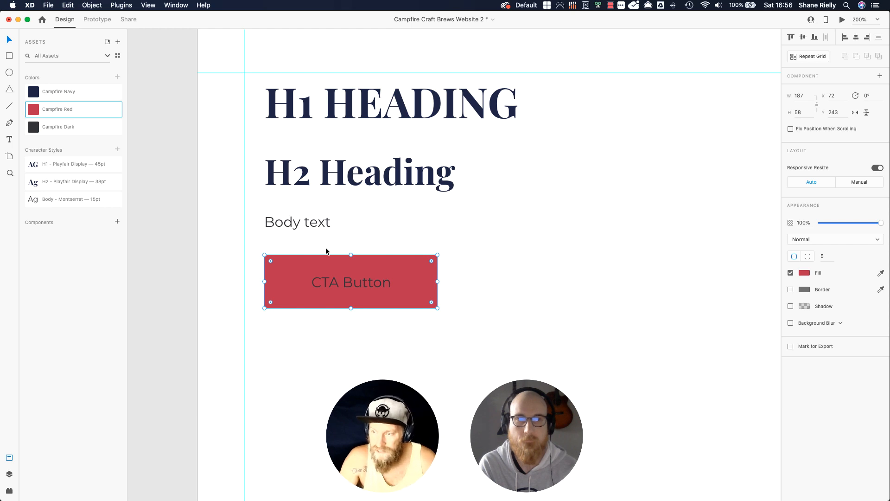
left_click(516, 260)
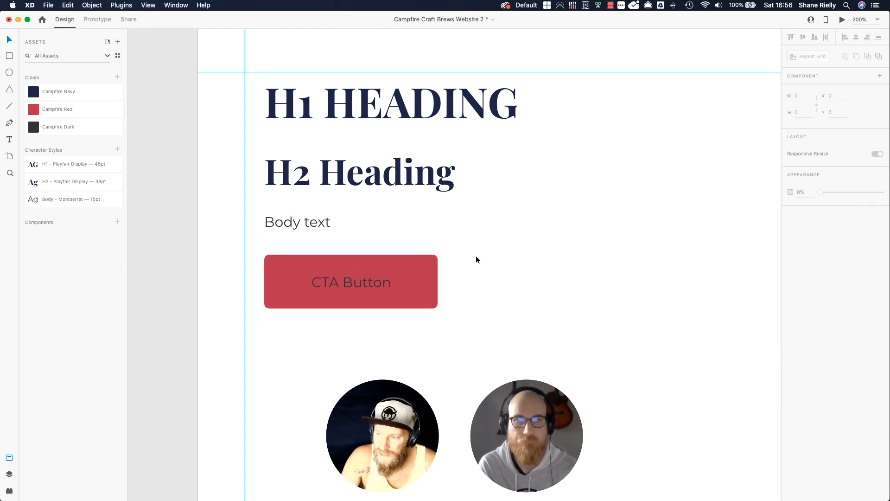
left_click(425, 274)
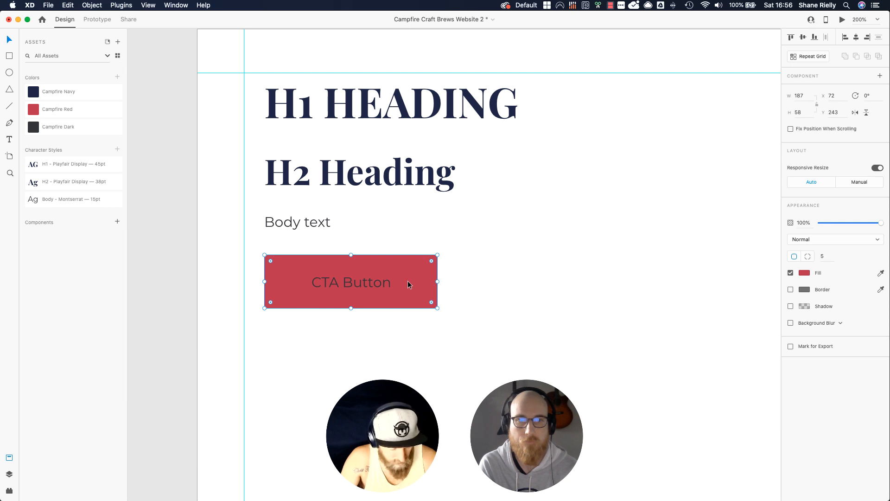
left_click(391, 284, "shift")
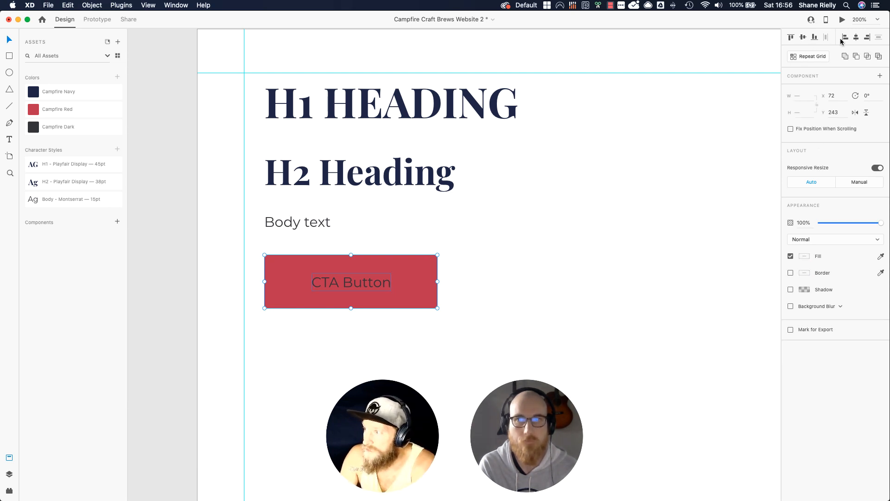
left_click(479, 269)
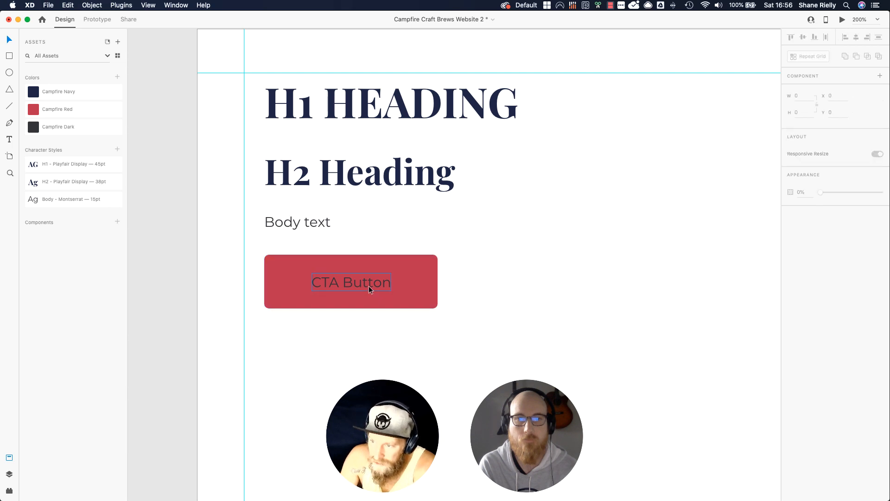
Step: Set the CTA Button text to size 18 with the SemiBold weight of Montserrat
left_click(369, 286)
left_click(792, 237)
type("18")
key("Return")
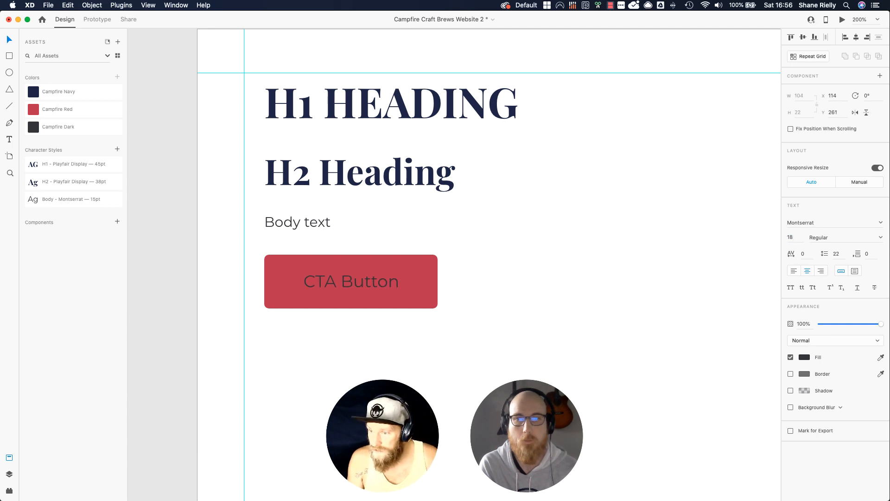
left_click(880, 238)
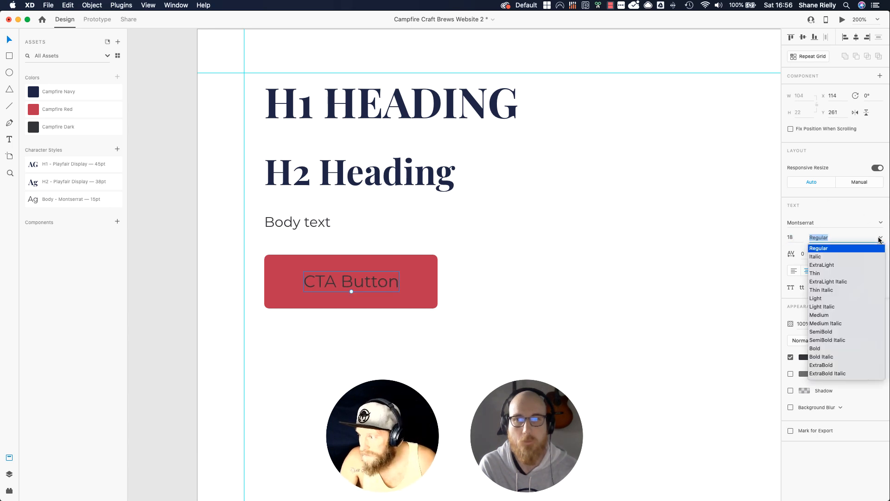
left_click(821, 332)
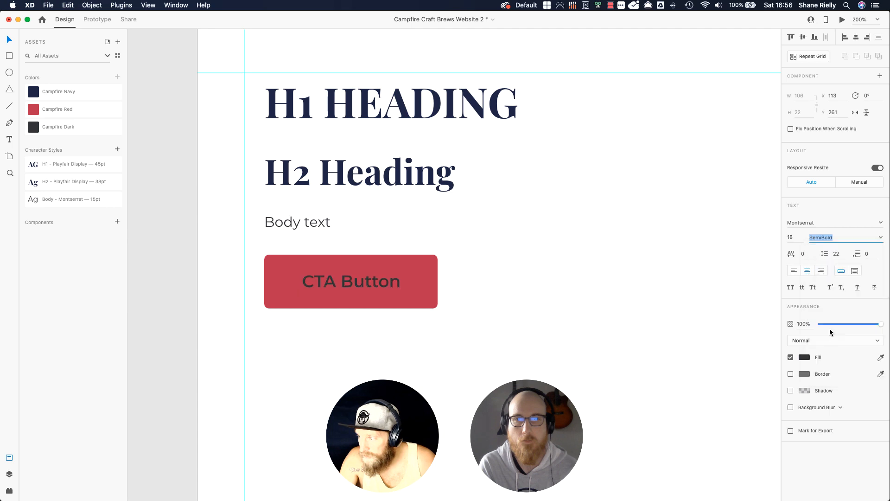
Step: Change the fill of the CTA Button text to white, #FFFFFF
left_click(806, 357)
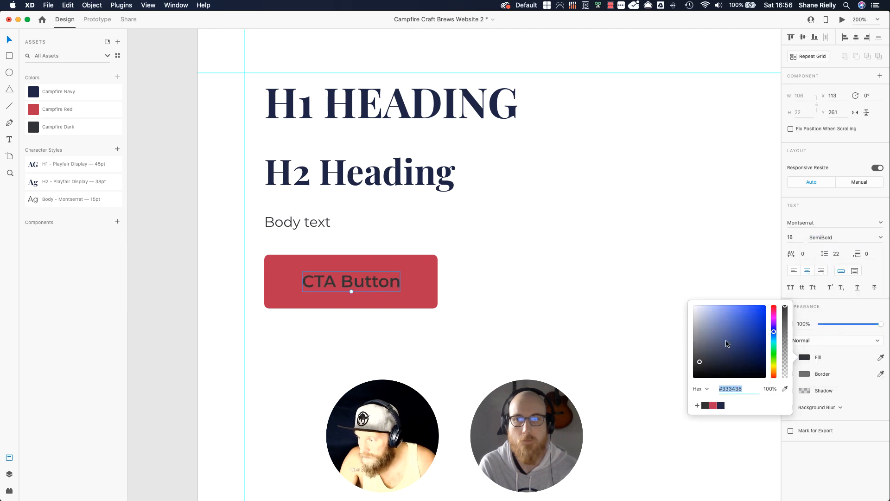
left_click_drag(728, 345, 682, 308)
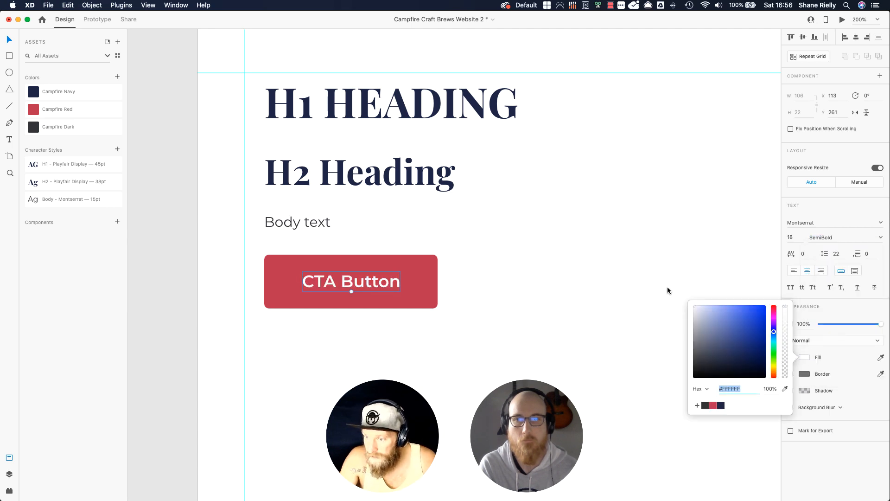
left_click(855, 311)
left_click(549, 259)
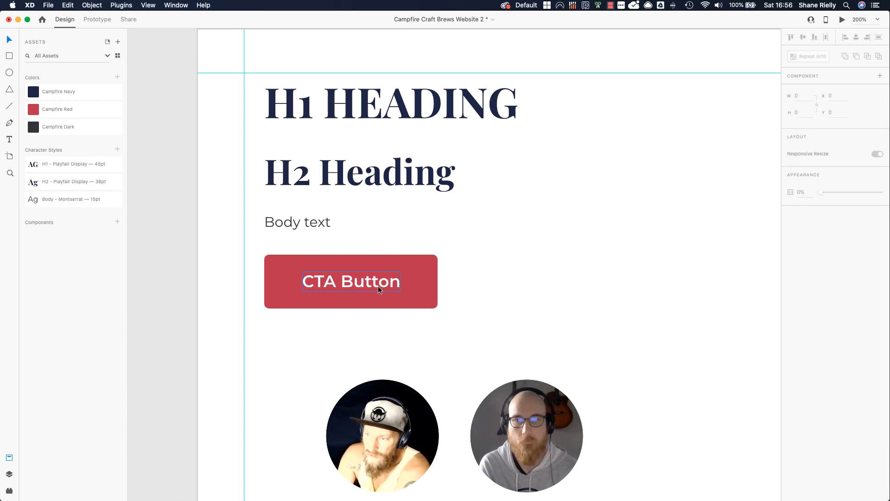
Step: Move the red rectangle and the CTA Button text independently of each other, undoing each move
left_click_drag(426, 295, 511, 301)
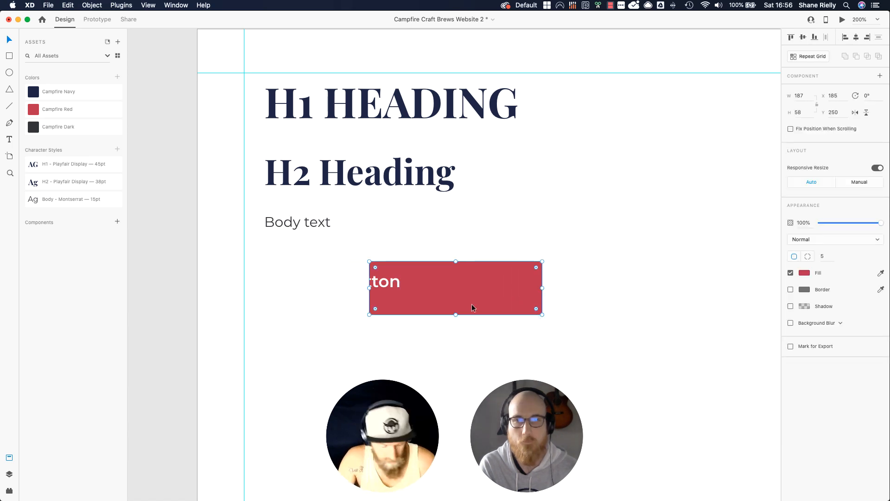
key("super+z")
left_click_drag(392, 281, 482, 289)
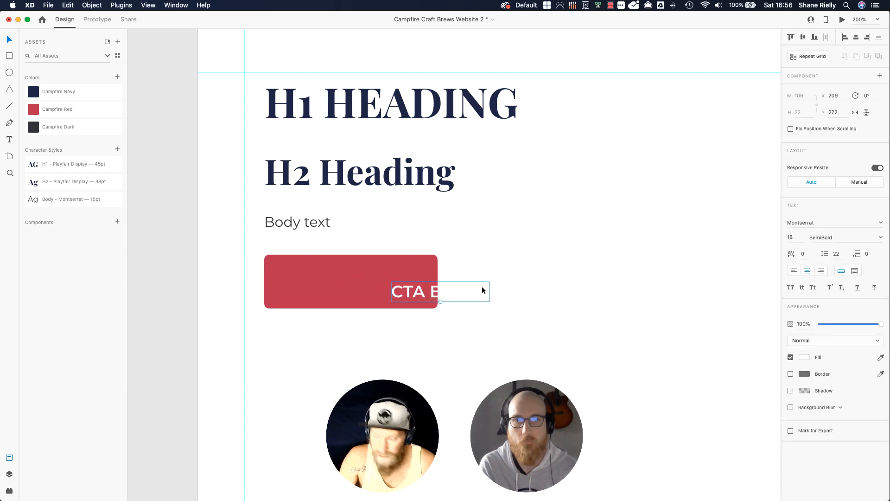
key("super+z")
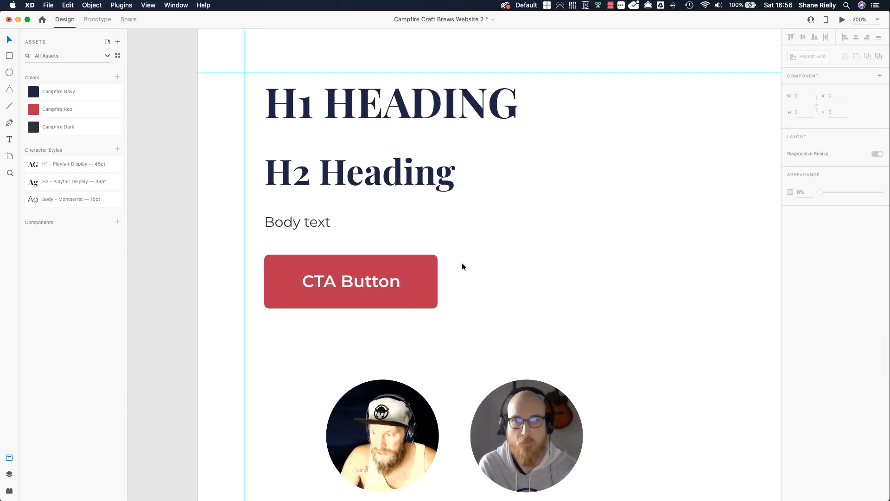
Step: Leave the homepage artboard's layer list and delete the stray letter C from the pasteboard
left_click_drag(467, 258, 290, 319)
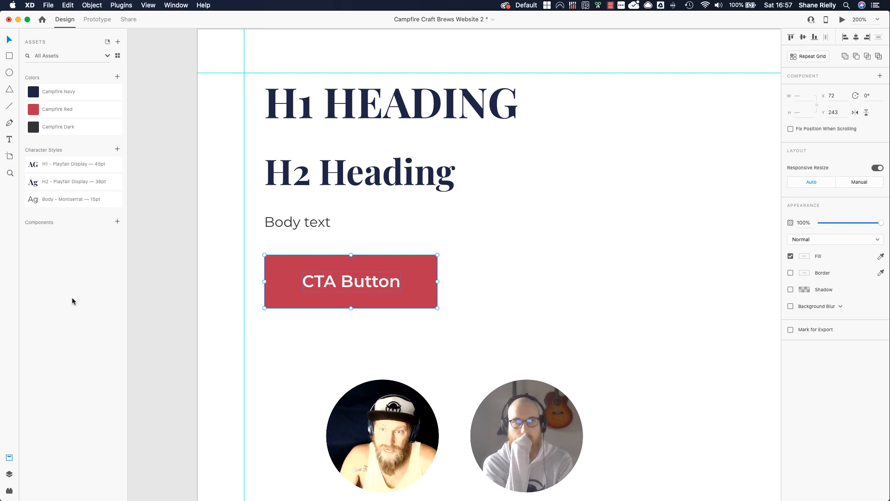
left_click(9, 474)
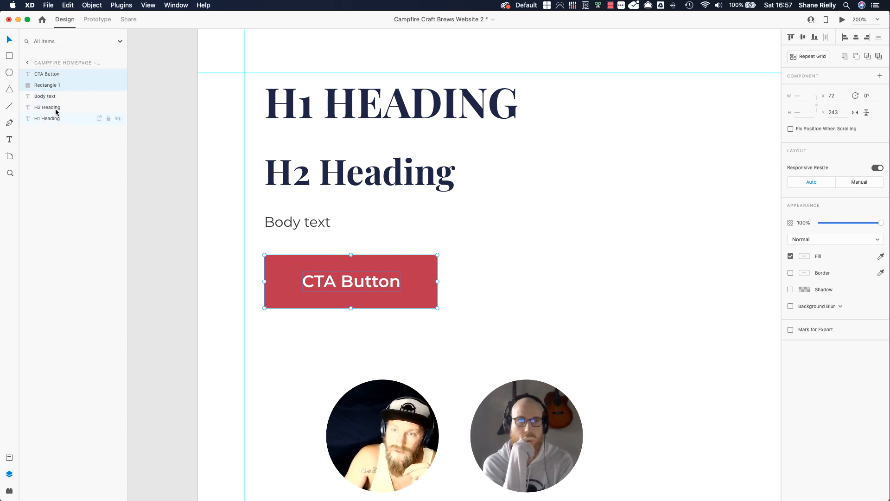
left_click(27, 64)
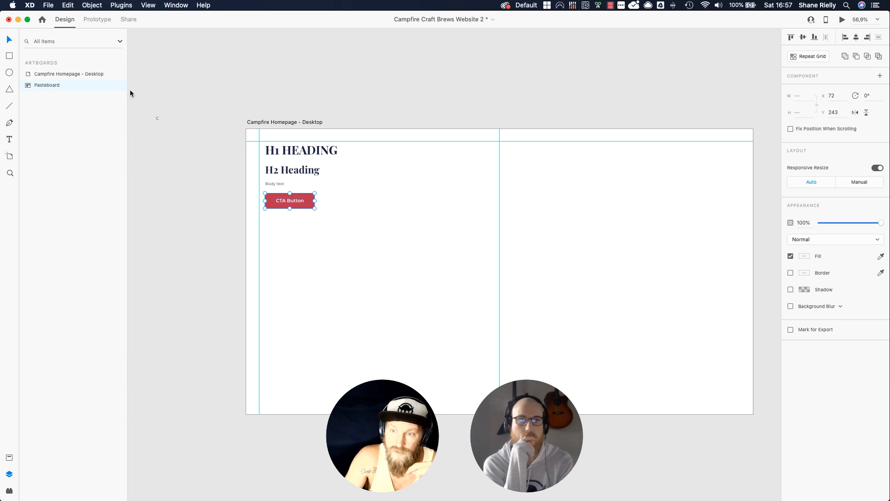
left_click(157, 119)
left_click_drag(158, 120, 203, 183)
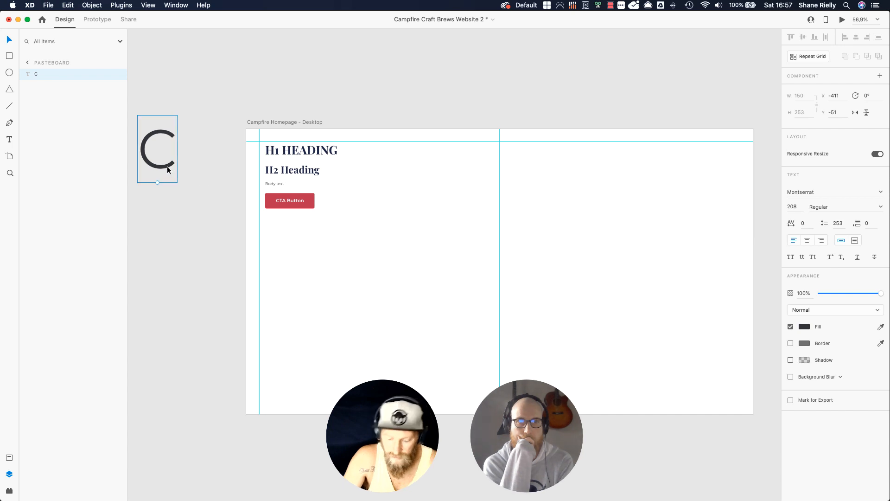
key("BackSpace")
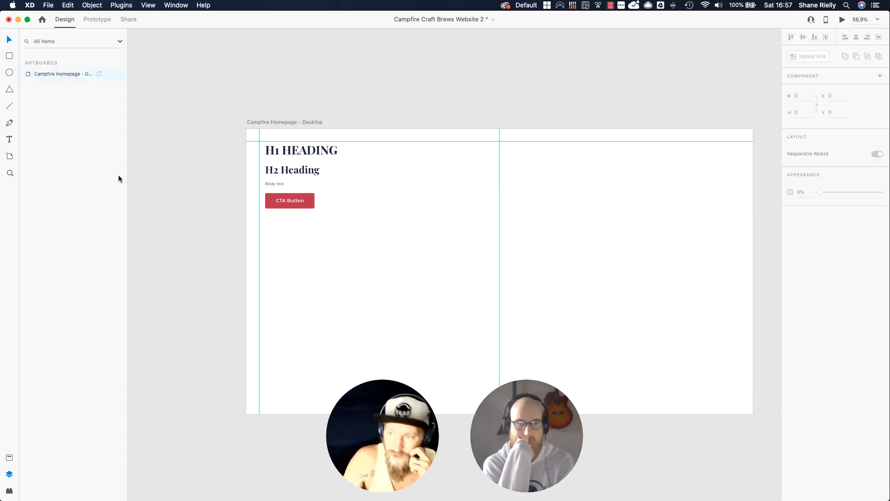
Step: Move the Campfire Homepage - Desktop artboard to X -258, Y -36, keeping its name
left_click(60, 75)
double_click(64, 74)
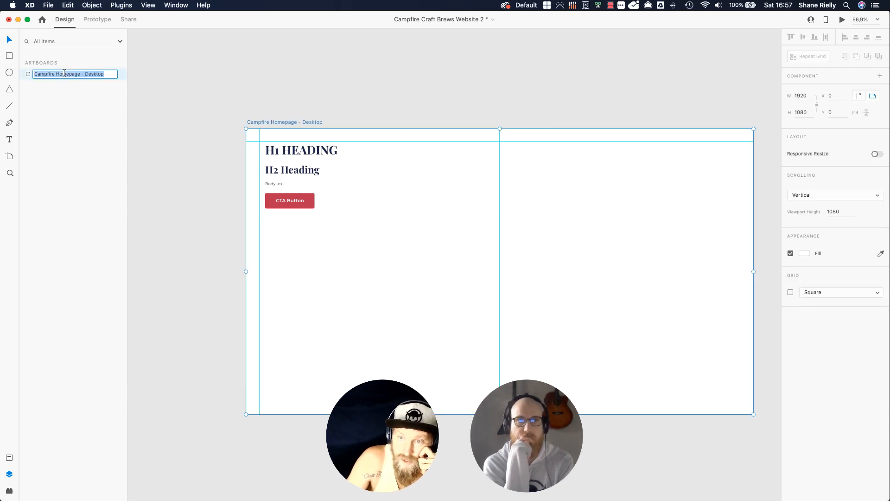
left_click(70, 117)
double_click(276, 122)
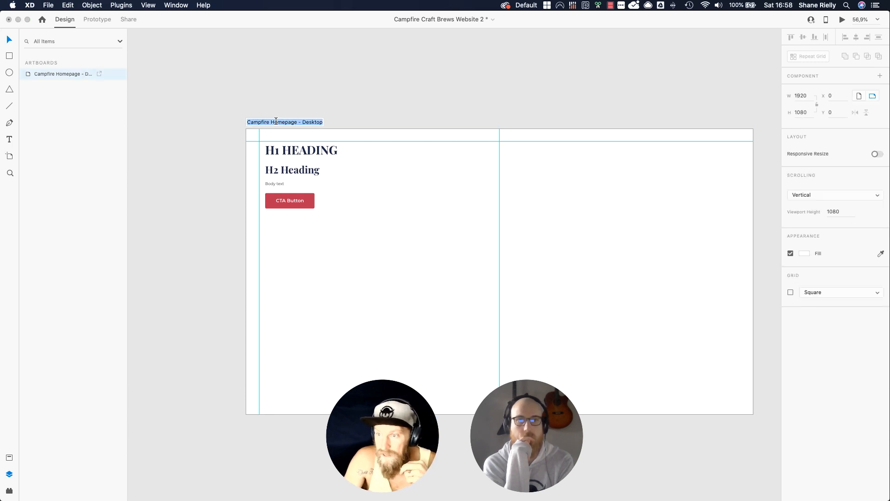
key("Return")
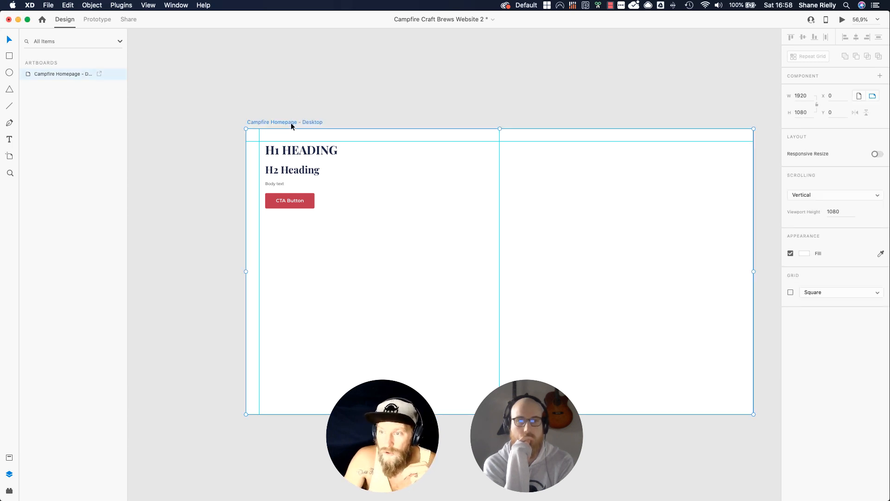
left_click_drag(292, 123, 224, 114)
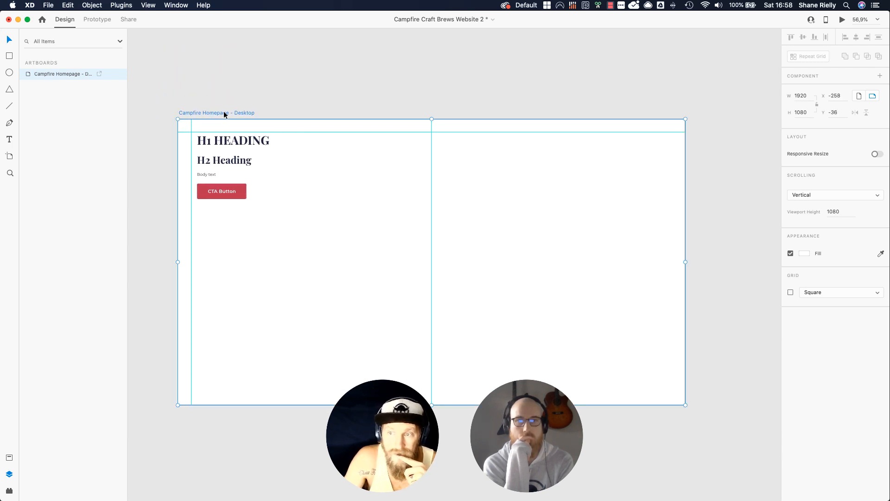
Step: Rename the button's red rectangle layer in the homepage artboard as CTA button bg
left_click(29, 81)
double_click(28, 75)
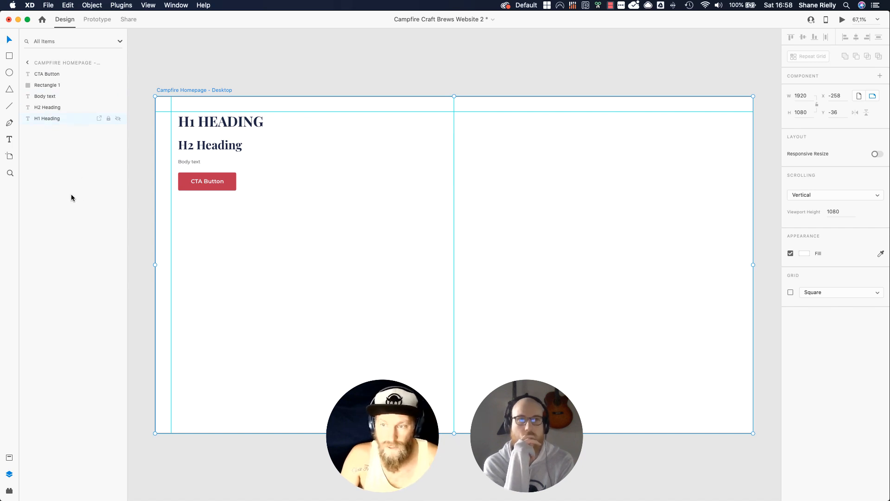
left_click(232, 185)
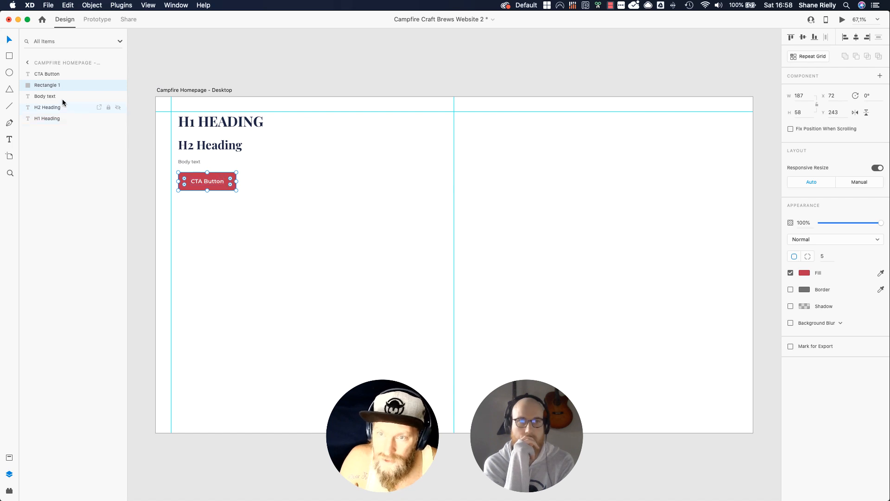
double_click(54, 87)
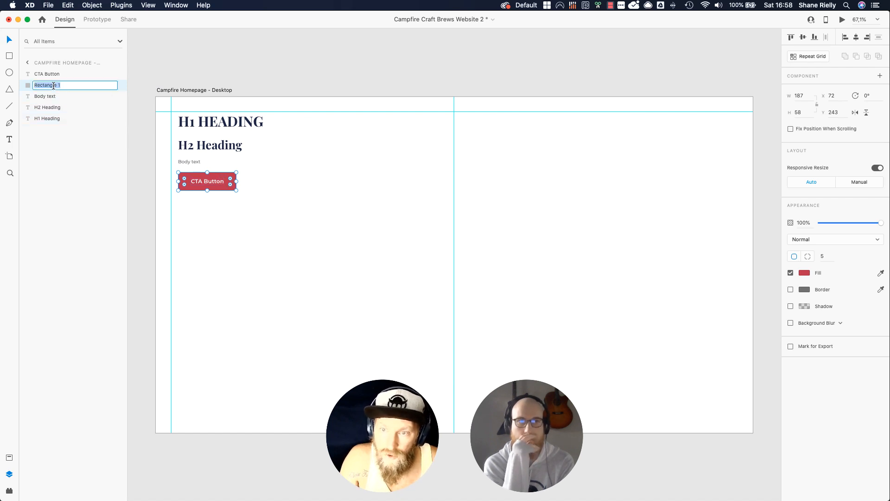
left_click(71, 157)
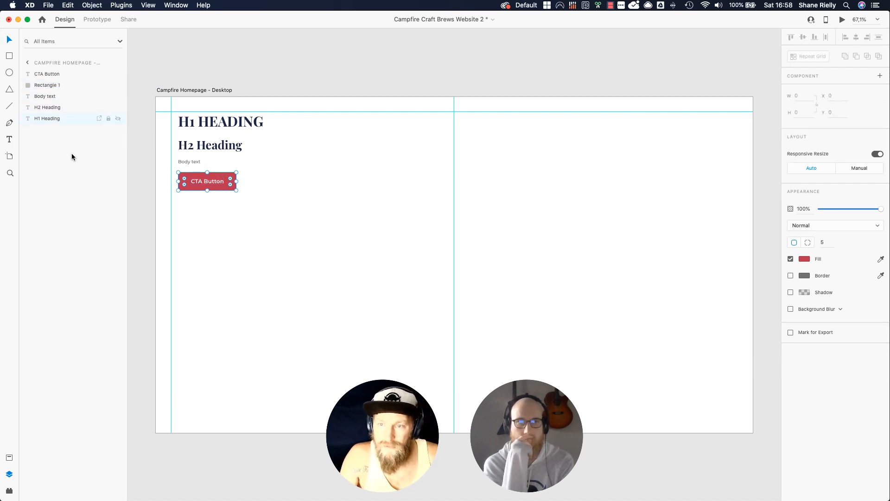
left_click(217, 185)
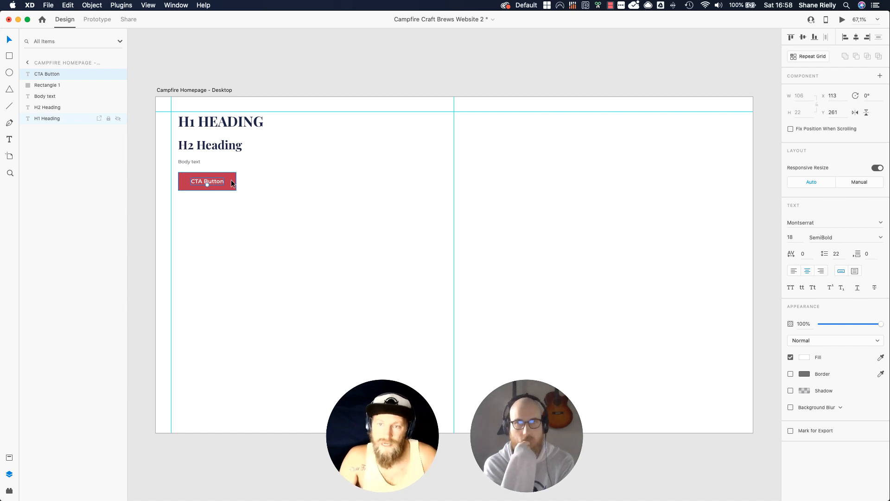
left_click(233, 183)
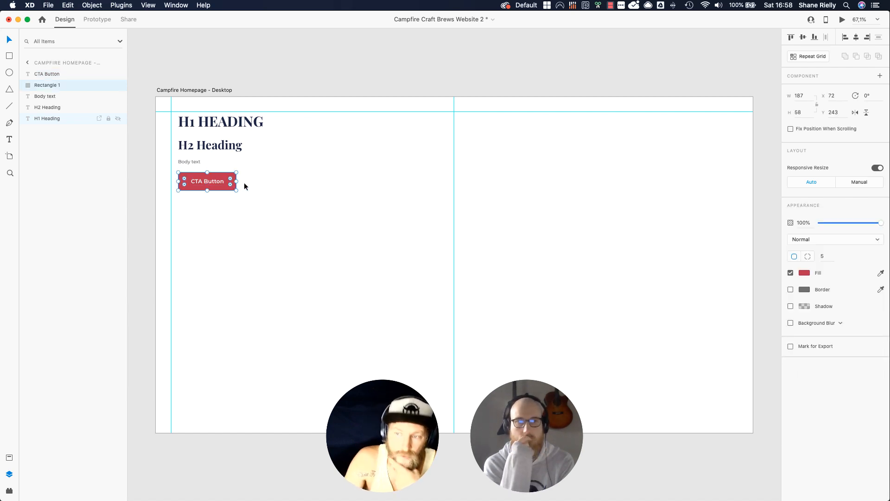
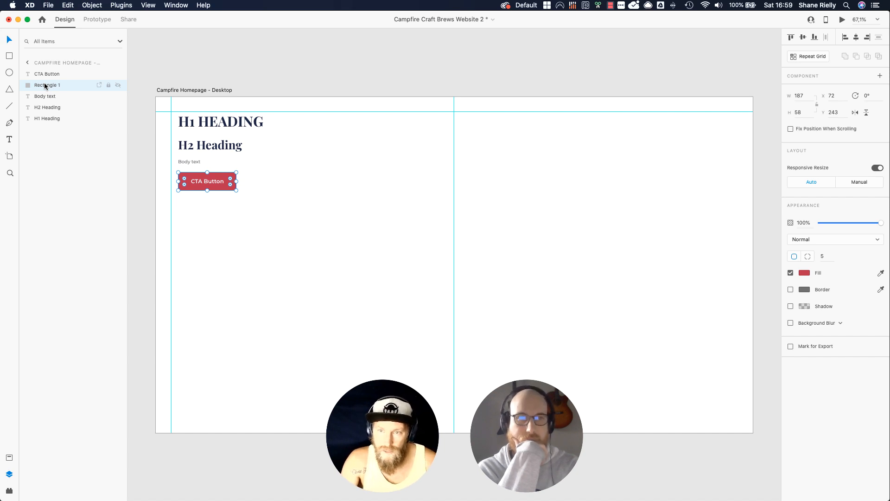
double_click(45, 85)
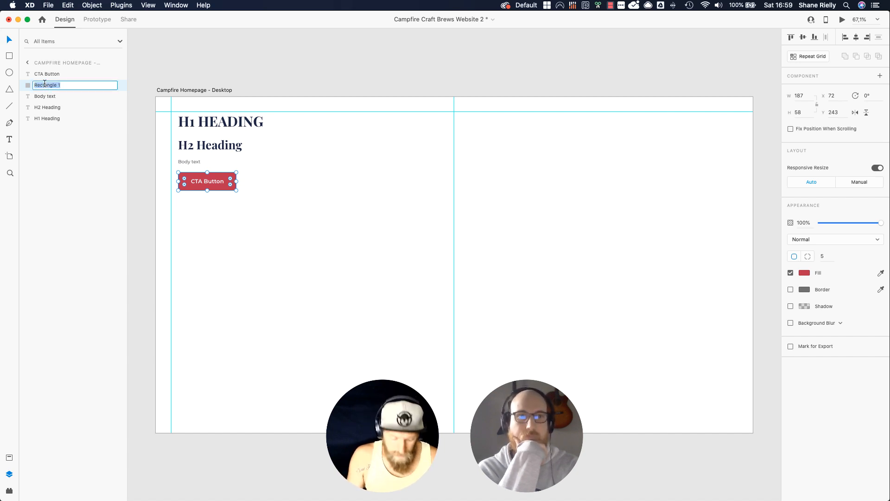
type("CTA button bg")
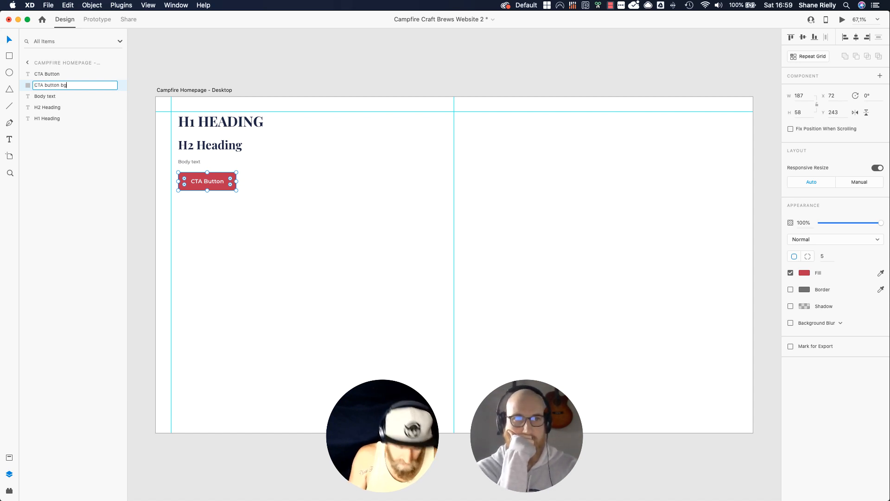
key("Return")
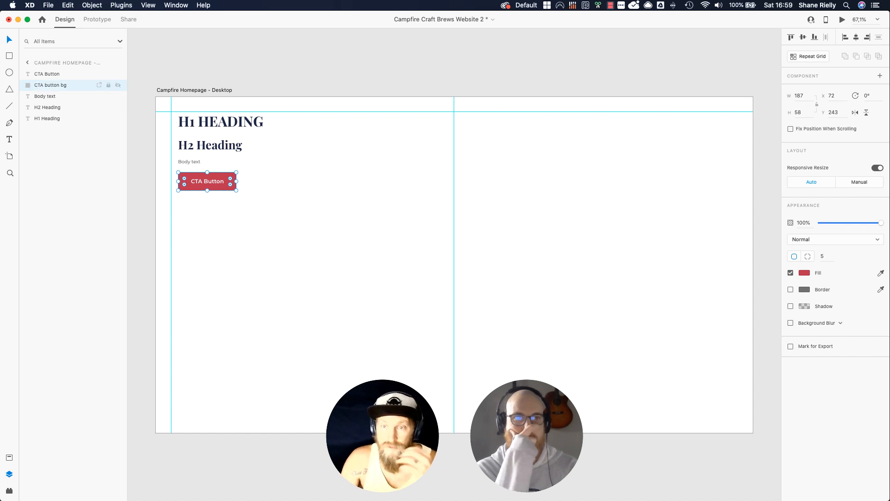
Step: Group the CTA Button text with the CTA button bg rectangle and shift the group to Y 244
left_click(59, 74, "shift")
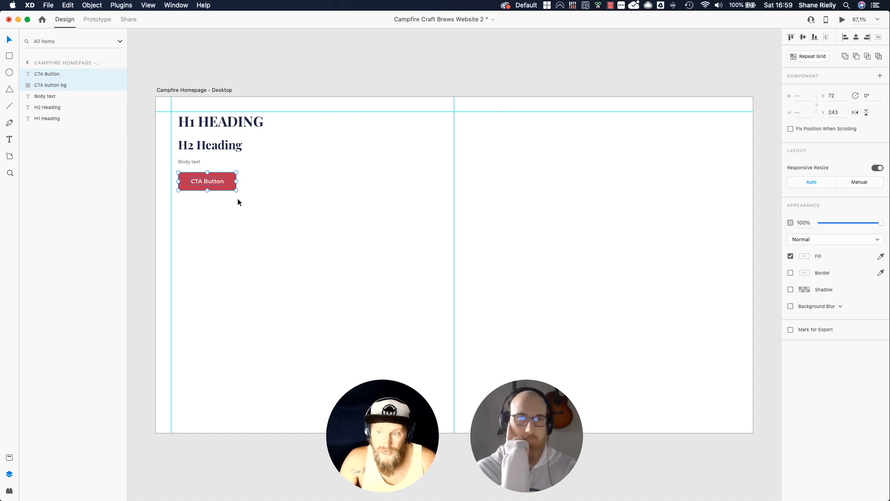
left_click_drag(282, 170, 182, 193)
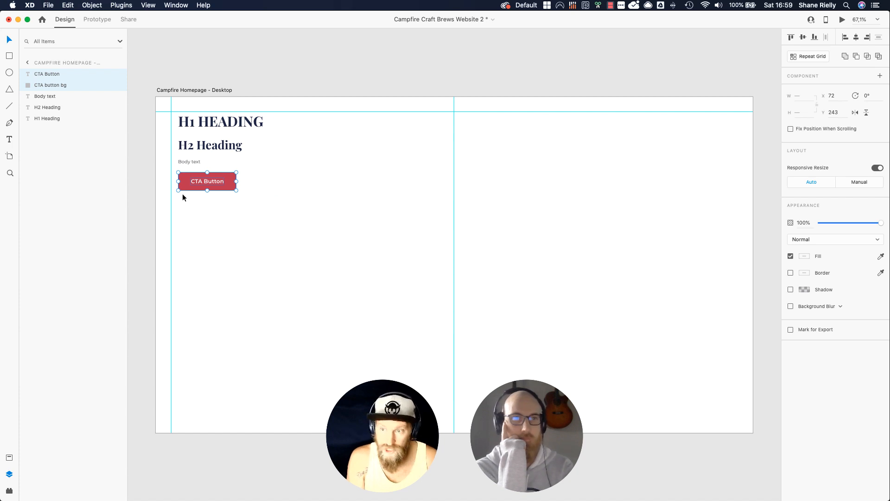
key("super+g")
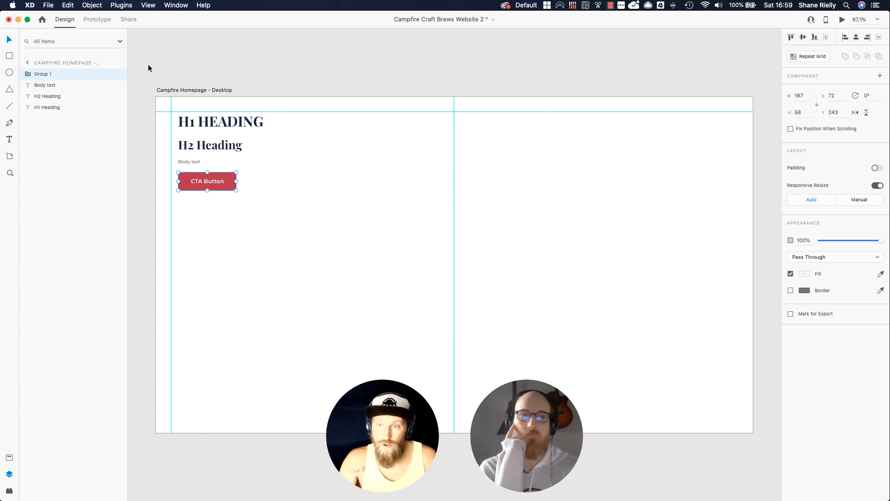
mouse_move(226, 185)
left_mouse_down()
mouse_move(357, 235)
mouse_move(284, 201)
mouse_move(224, 205)
mouse_move(227, 185)
left_mouse_up()
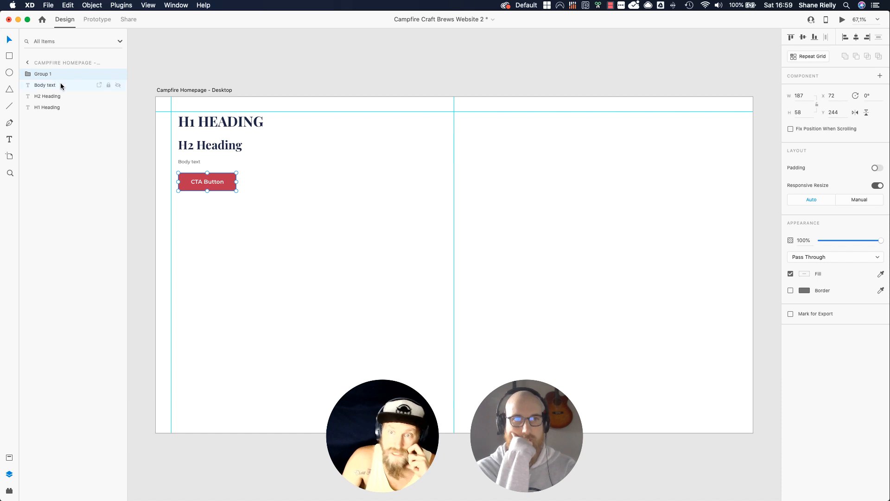
Step: Rename the new button group as CTA Button and check the layers it contains
left_click(27, 75)
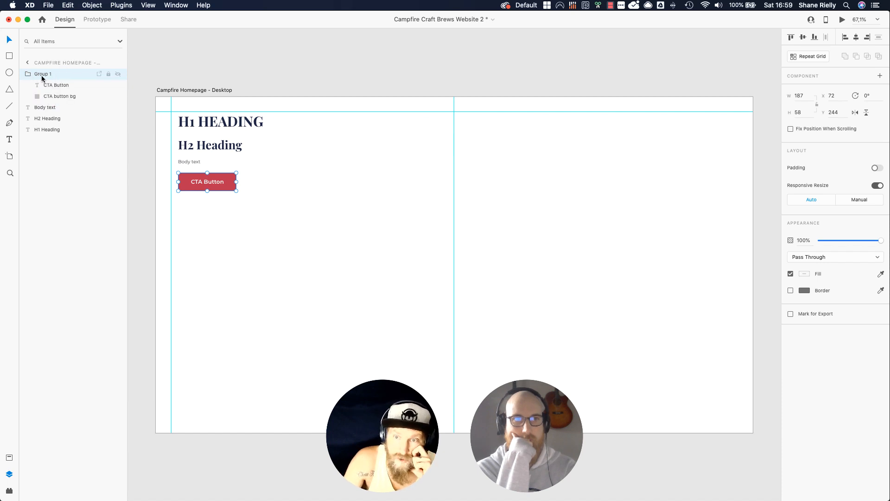
left_click(27, 75)
double_click(43, 74)
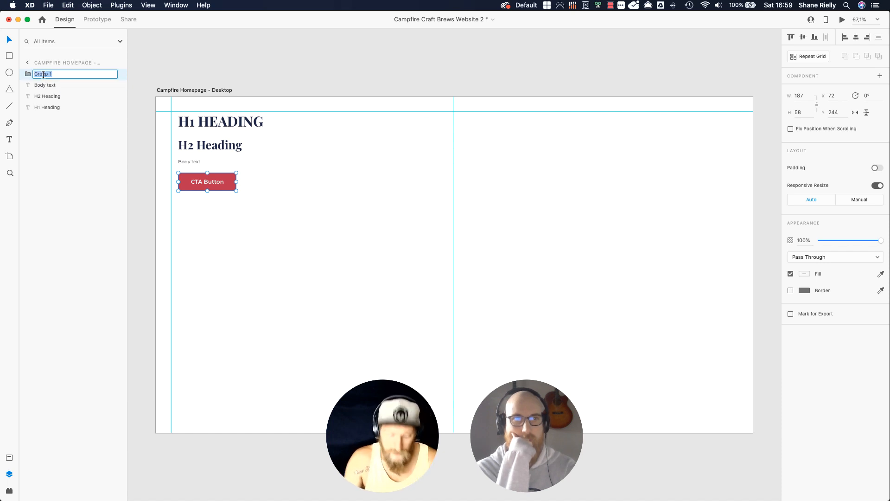
type("CTA Button")
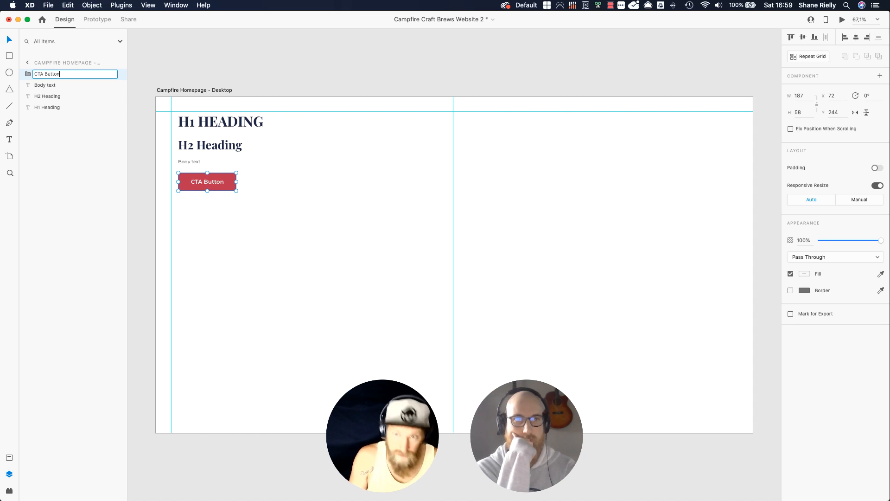
key("Return")
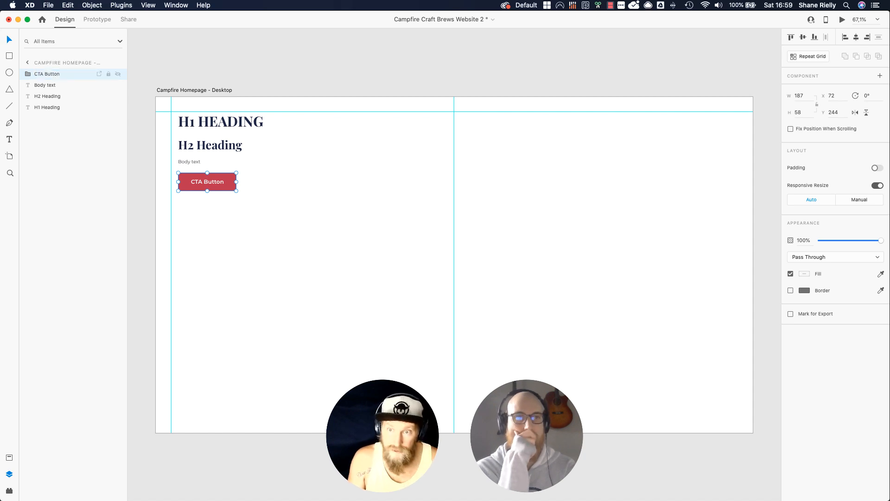
left_click(22, 74)
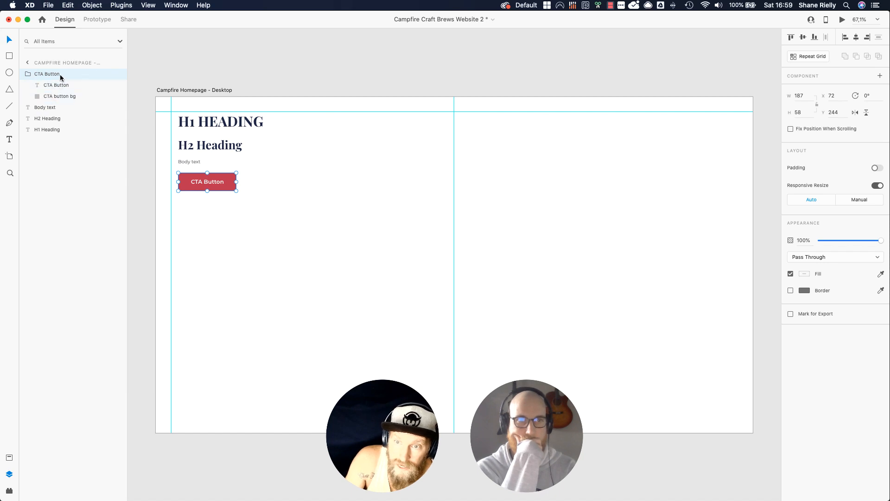
left_click(28, 77)
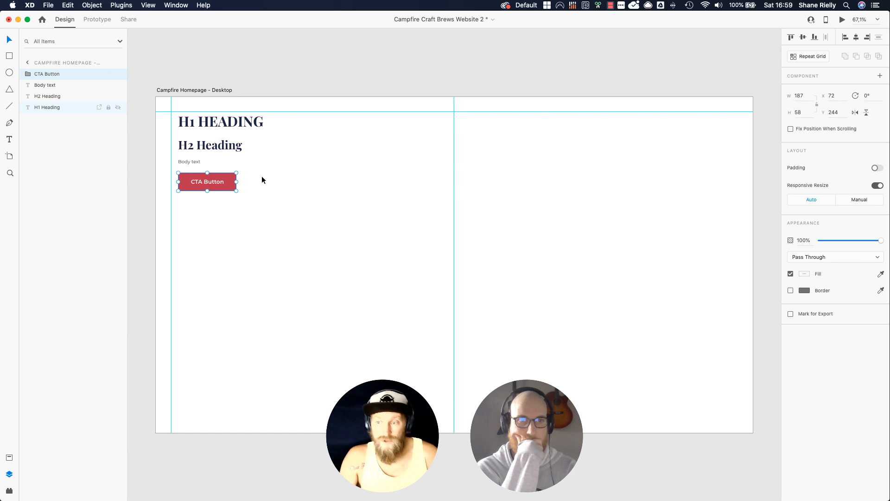
Step: Turn the CTA Button group into a component
right_click(28, 74)
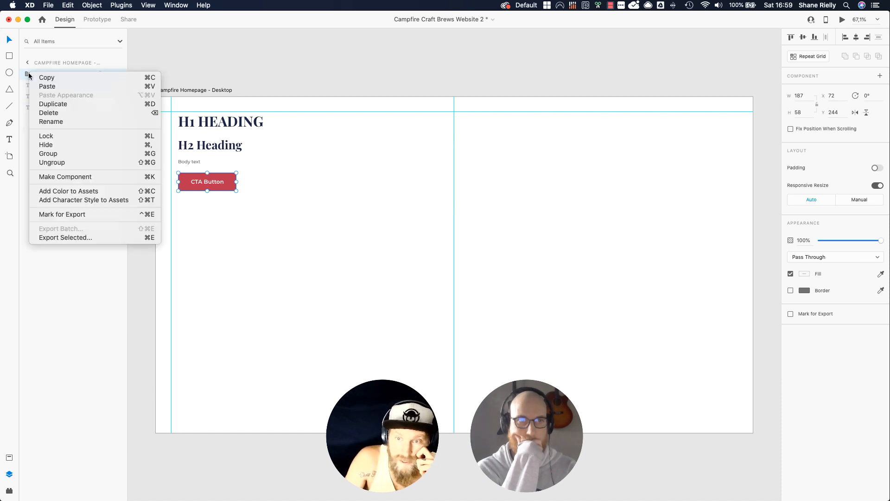
left_click(304, 178)
right_click(226, 186)
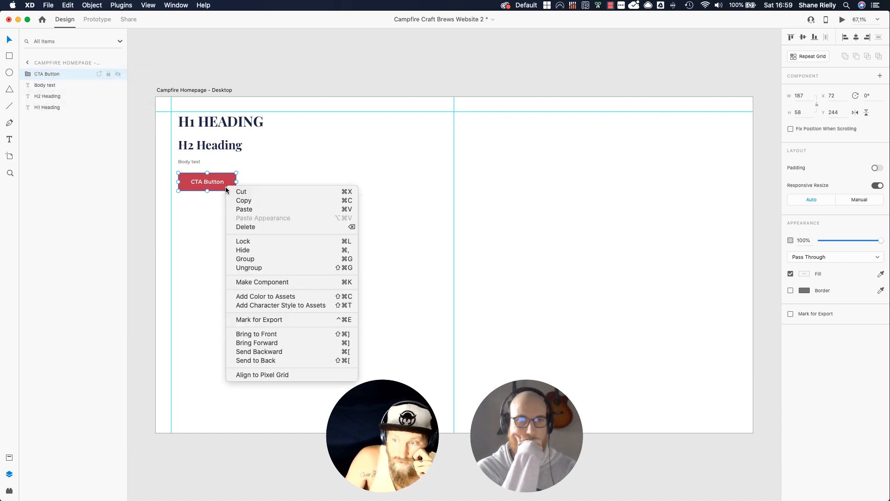
left_click(273, 282)
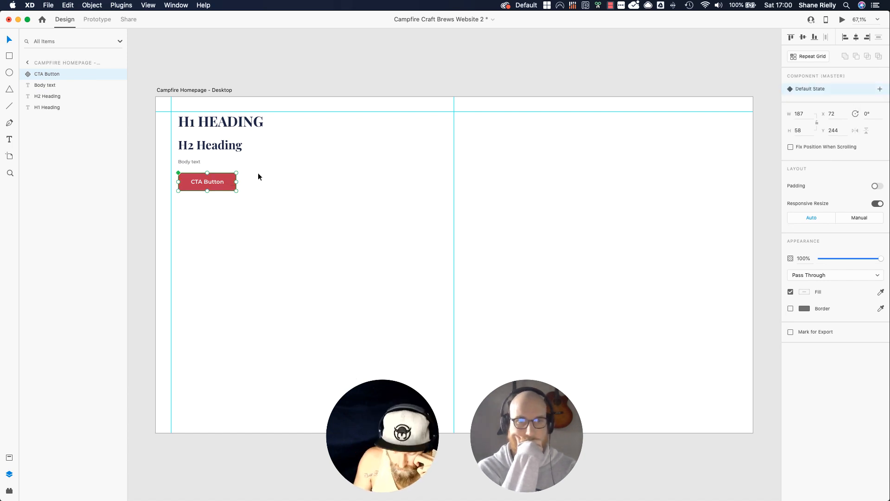
Step: Check how the new CTA Button component is listed in the document assets and in the layer list
key("super+equal")
key("super+equal")
left_click_drag(258, 173, 667, 289)
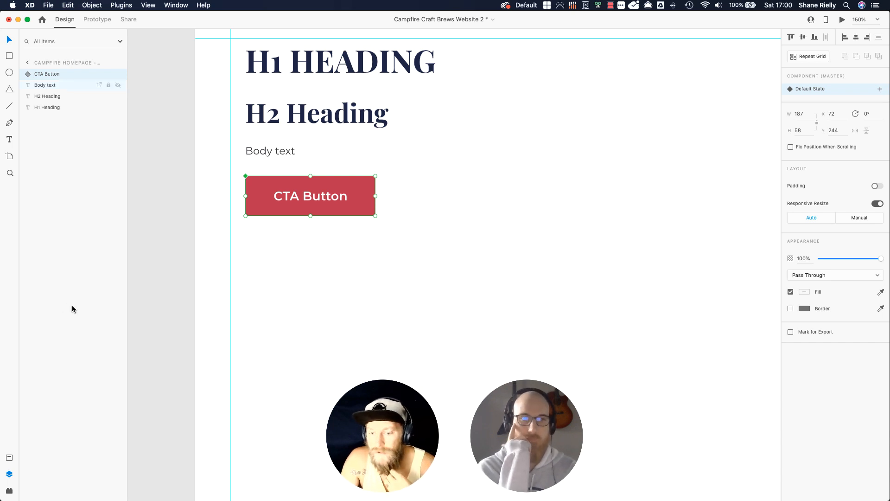
left_click(9, 458)
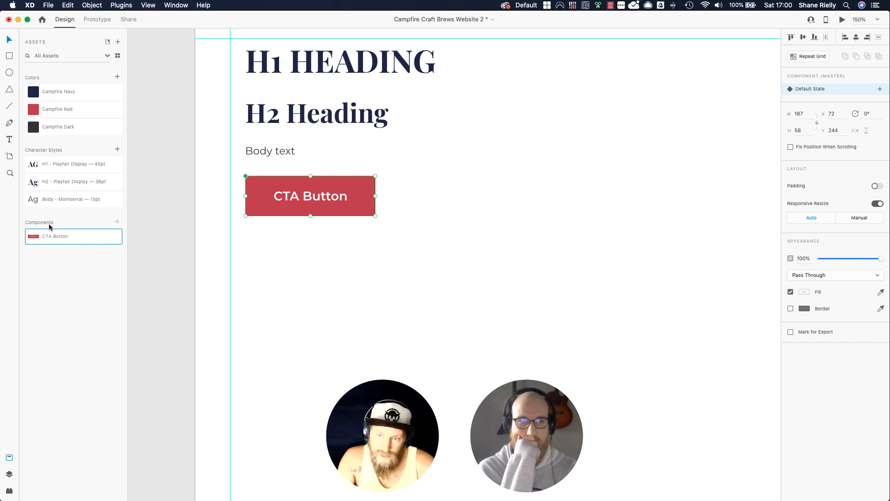
double_click(60, 237)
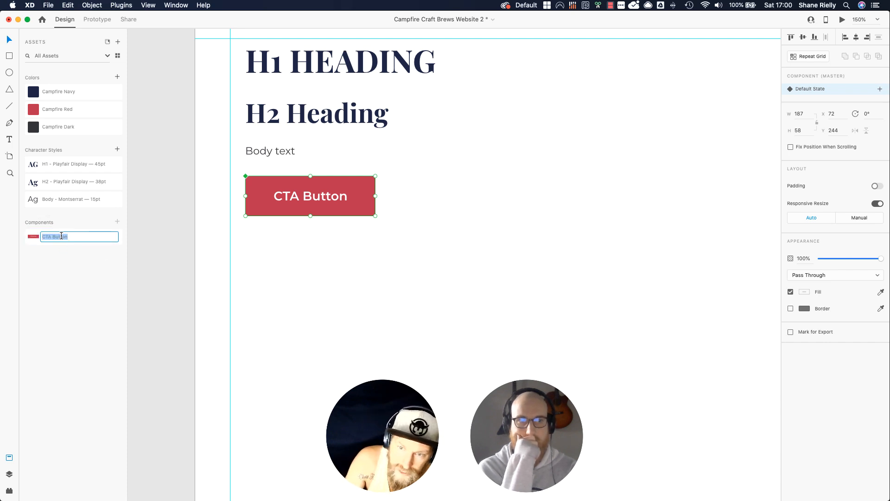
key("Return")
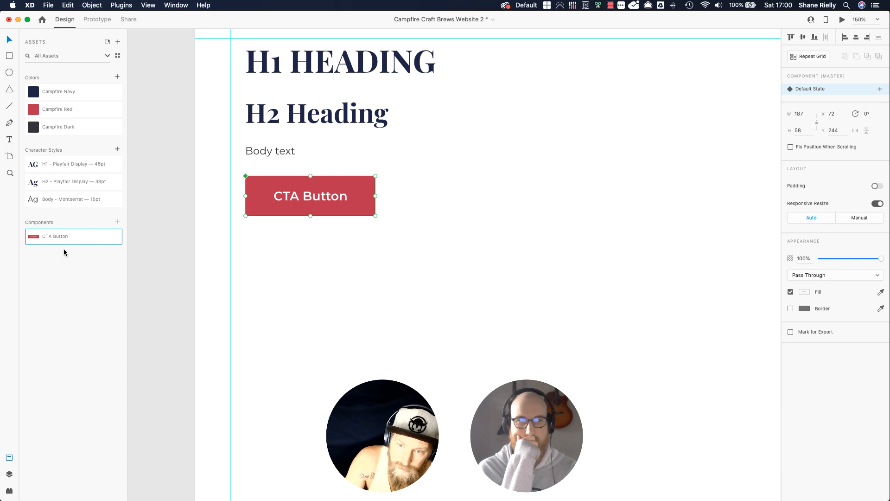
left_click(11, 474)
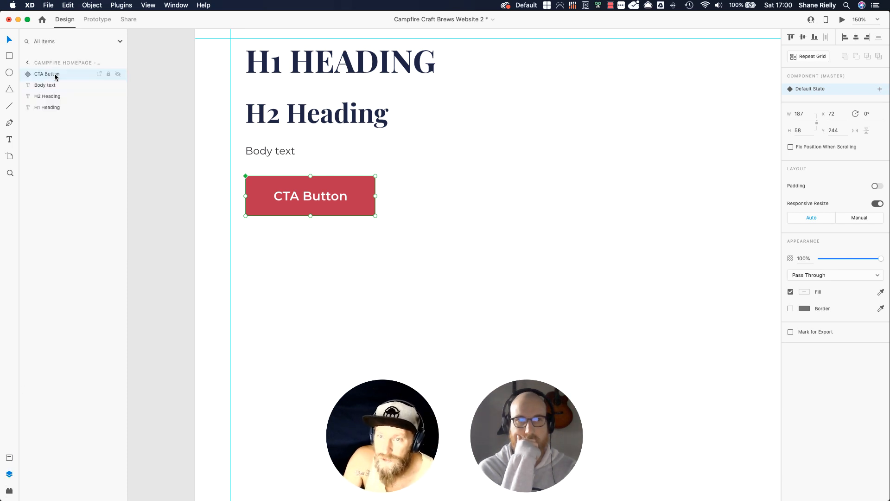
left_click(10, 459)
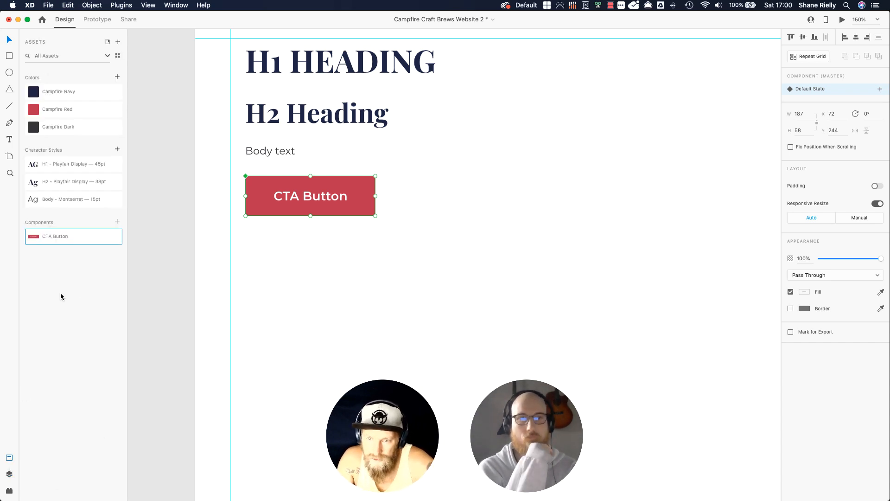
Step: Place an instance of the CTA Button component beside the original button at X 284, Y 244
left_click_drag(54, 237, 461, 320)
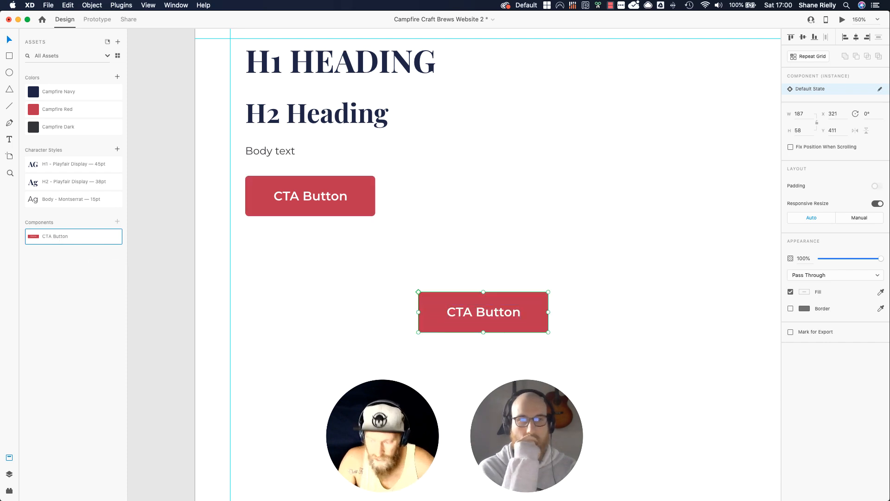
key("Delete")
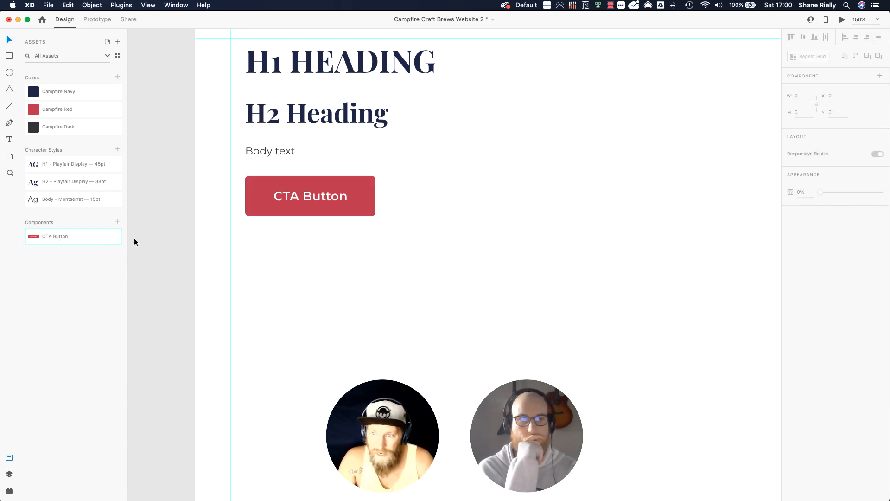
left_click_drag(99, 241, 509, 194)
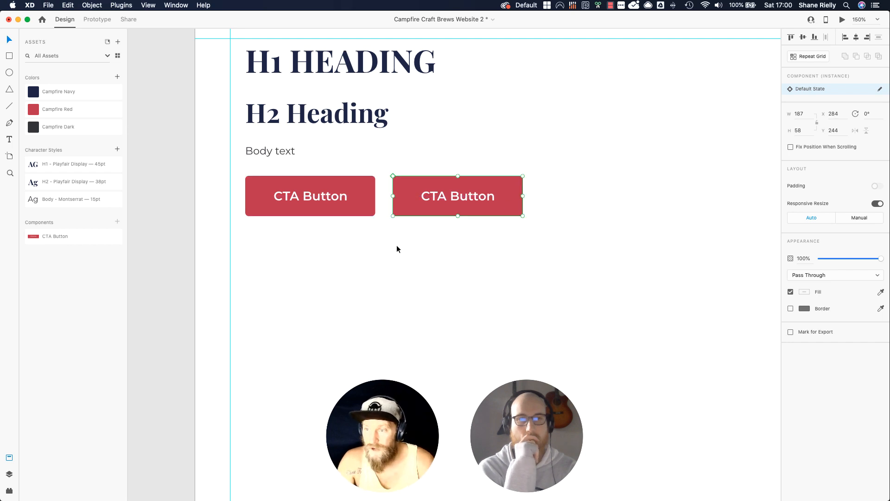
Step: Compare the master CTA Button with its instance on the artboard and in the layer list
left_click(365, 178)
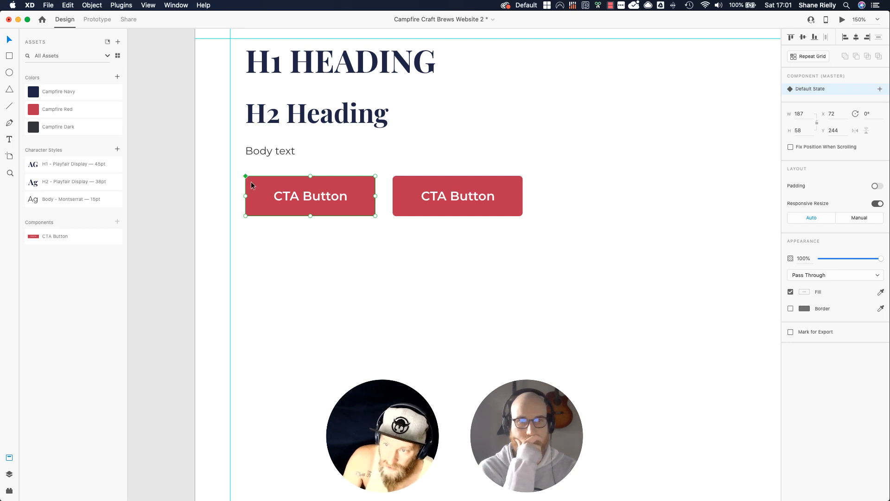
left_click(406, 184)
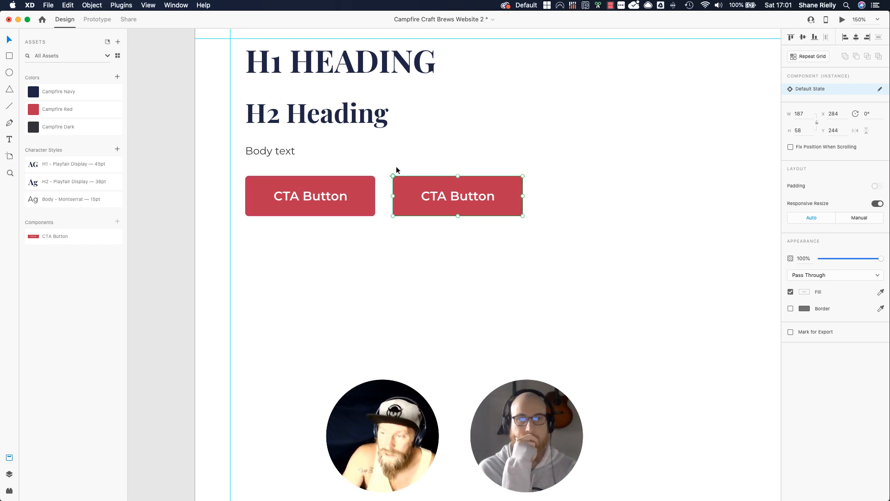
left_click(338, 186)
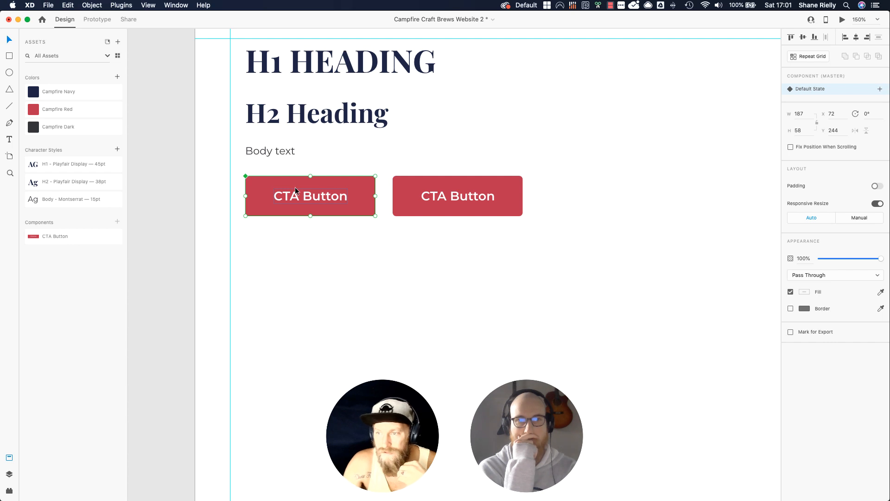
left_click(403, 195)
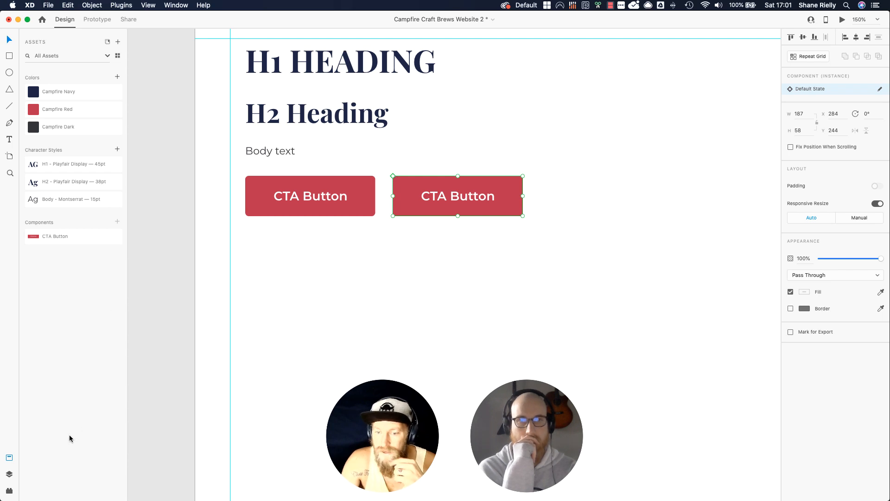
left_click(12, 475)
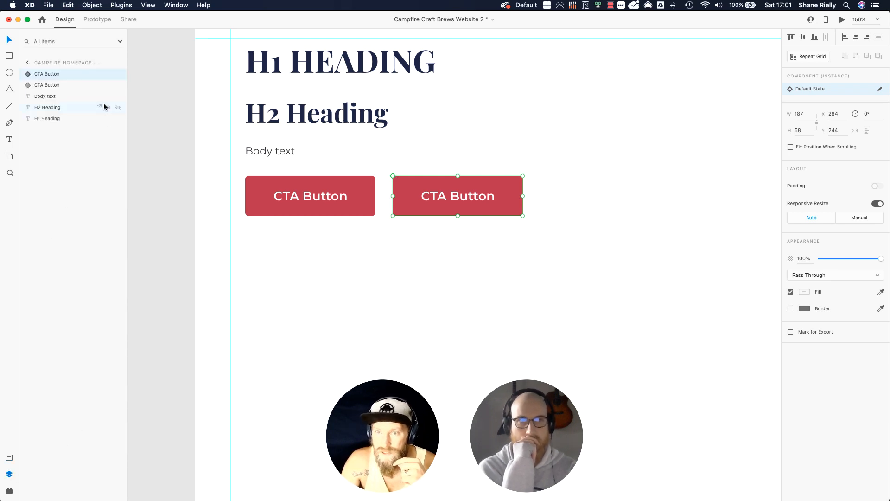
left_click(70, 179)
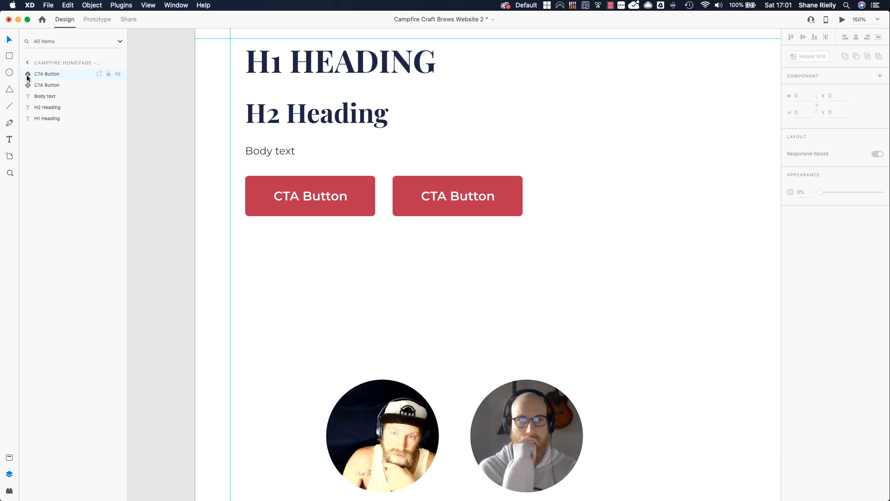
left_click(41, 86)
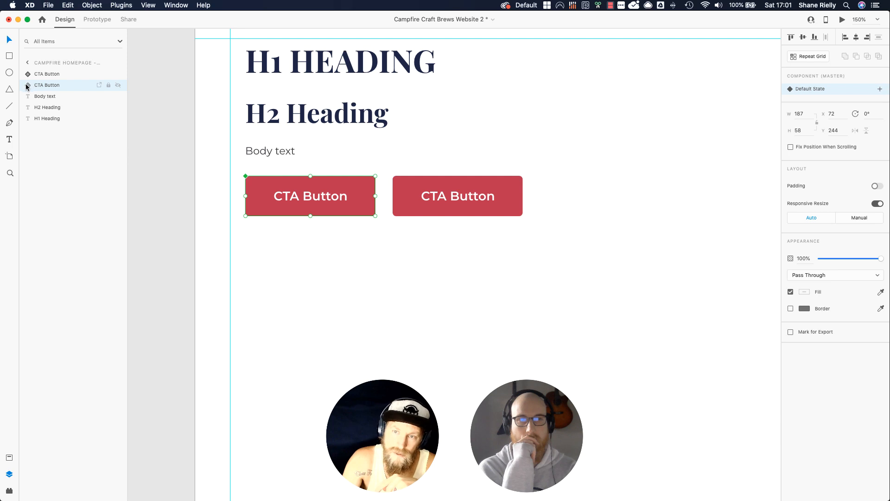
left_click(45, 75)
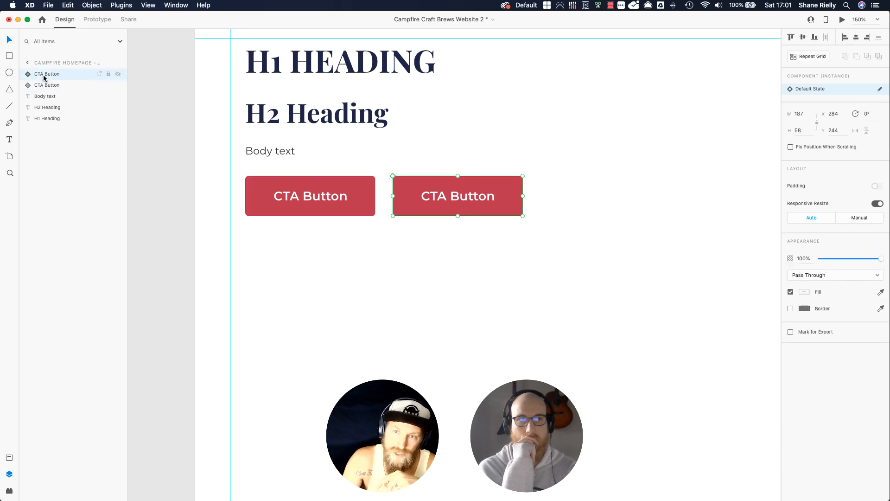
Step: Change the text of the second CTA Button instance to Buy Now
double_click(458, 197)
double_click(458, 197)
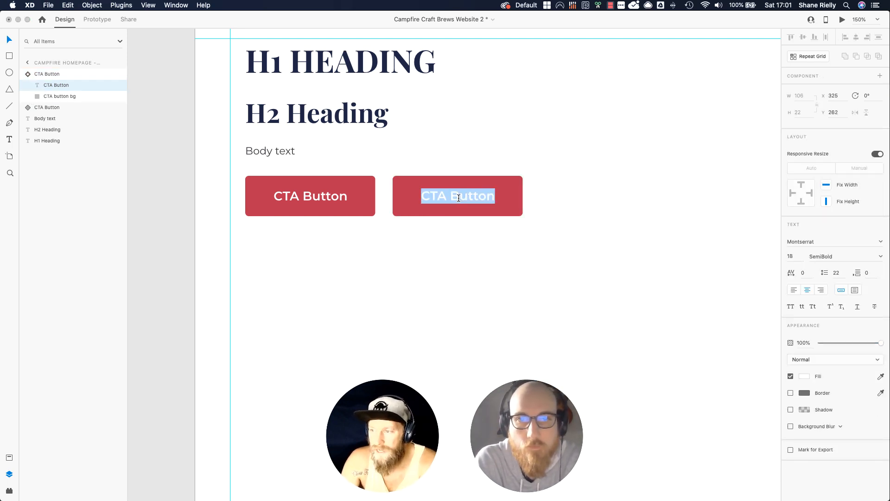
type("B")
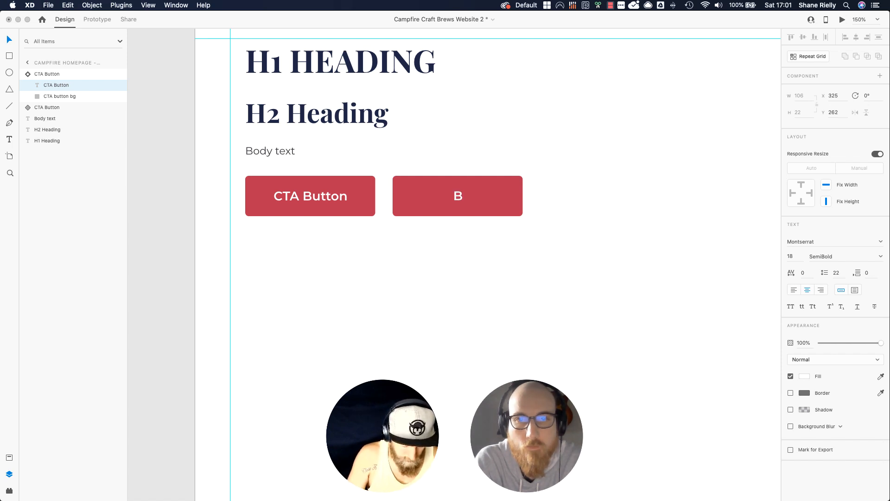
type("uy Now")
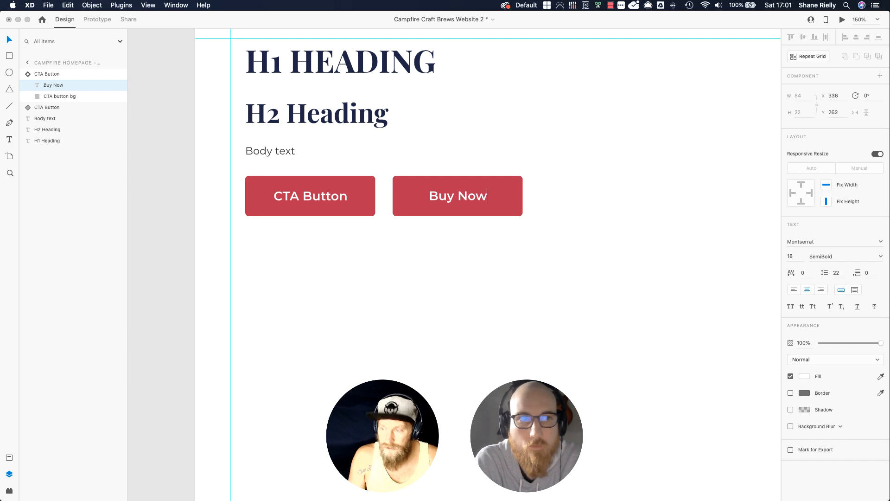
key("Escape")
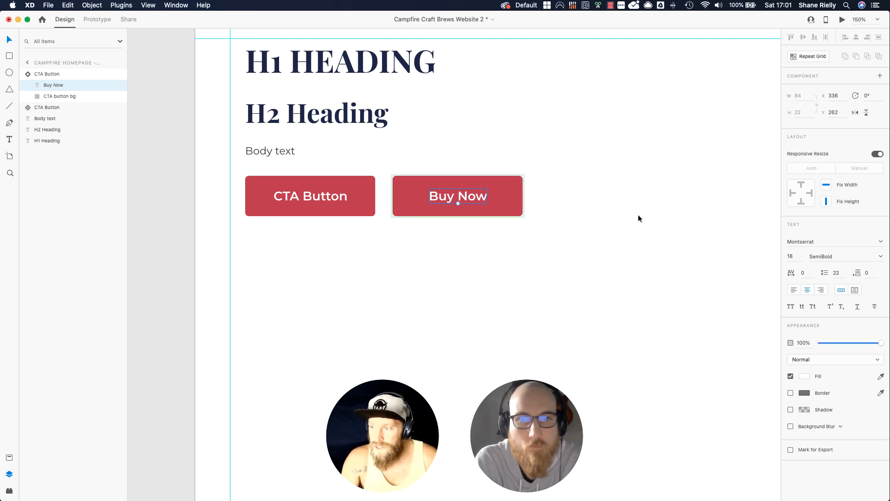
left_click(638, 215)
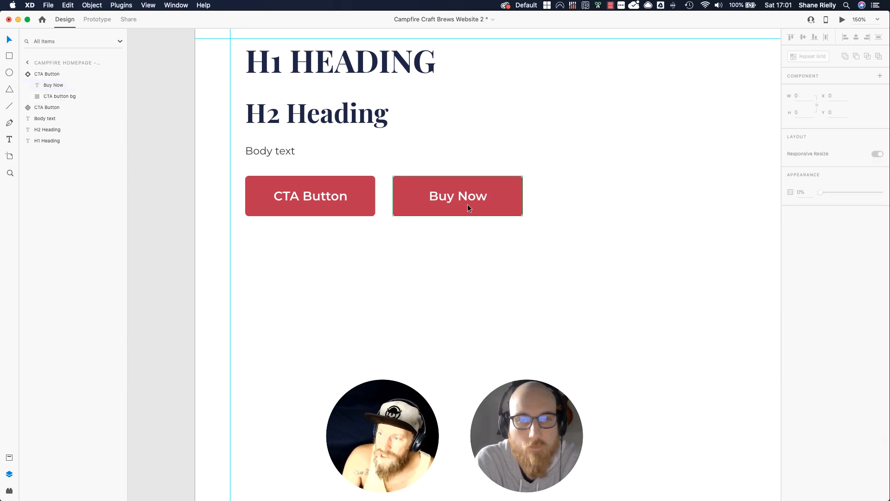
Step: Examine the text and background layers inside the Buy Now button instance
left_click(503, 195)
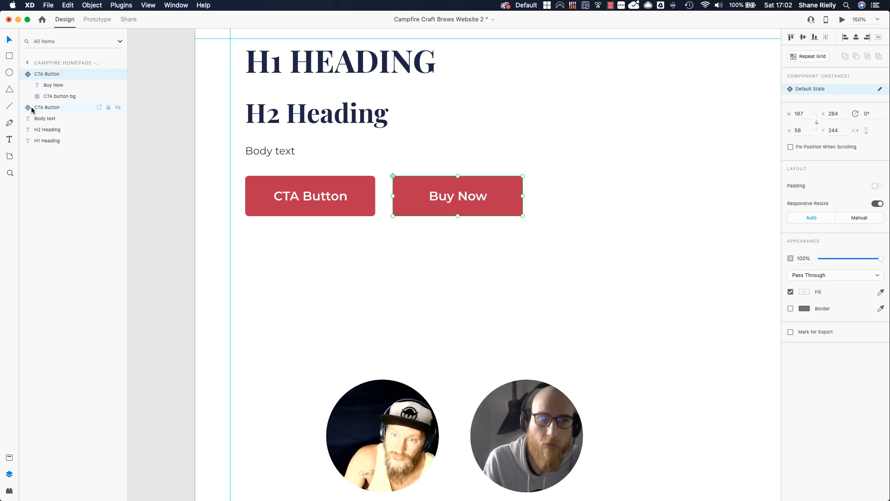
left_click(28, 75)
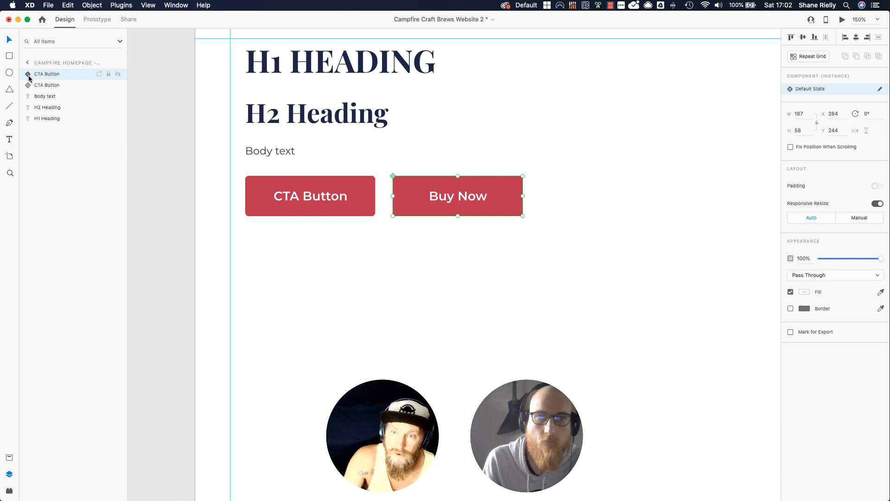
left_click(28, 75)
left_click(29, 77)
left_click(50, 86)
left_click(54, 96)
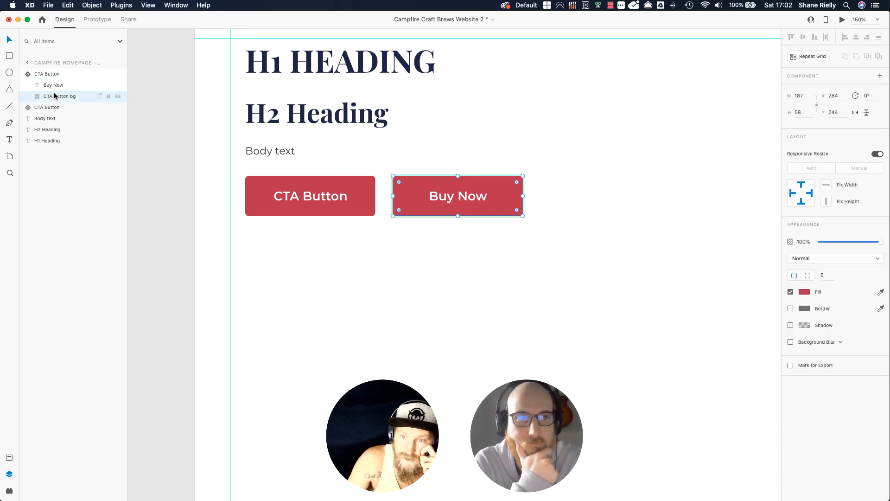
left_click(28, 107)
left_click(28, 107)
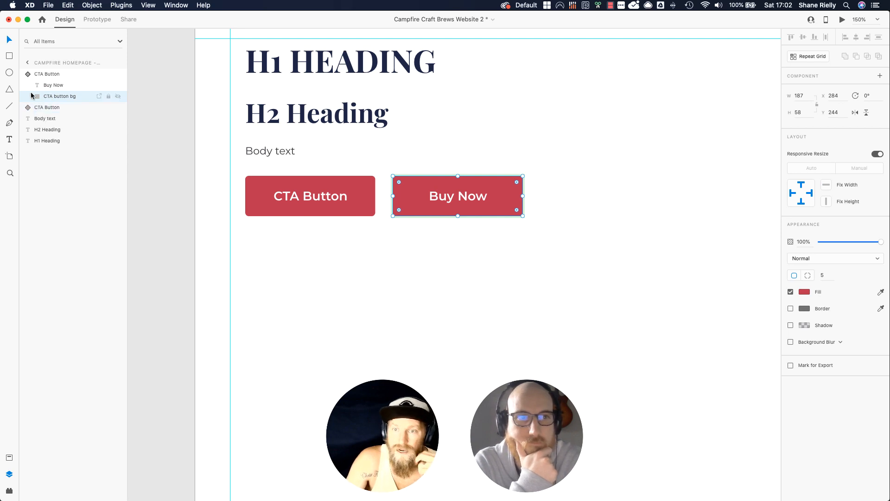
left_click(28, 74)
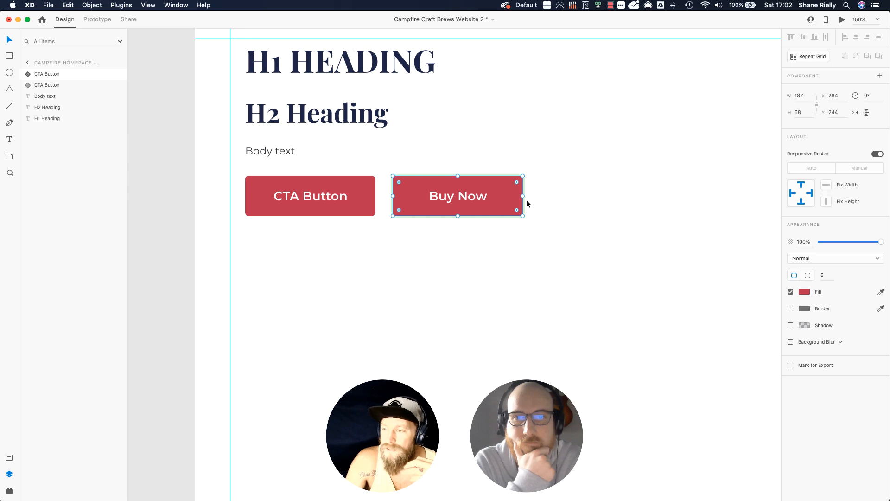
Step: Try Campfire Navy as the fill of the Buy Now button's CTA button bg rectangle, and undo the color change
double_click(511, 200)
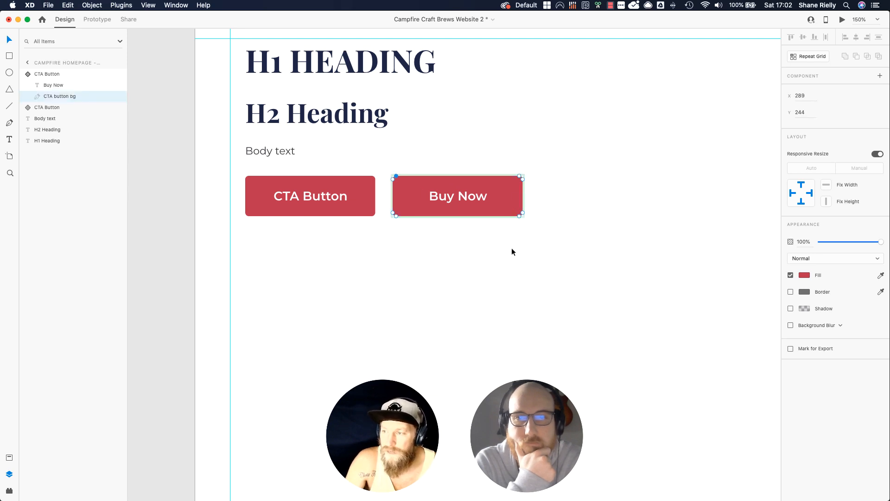
left_click(511, 248)
double_click(507, 212)
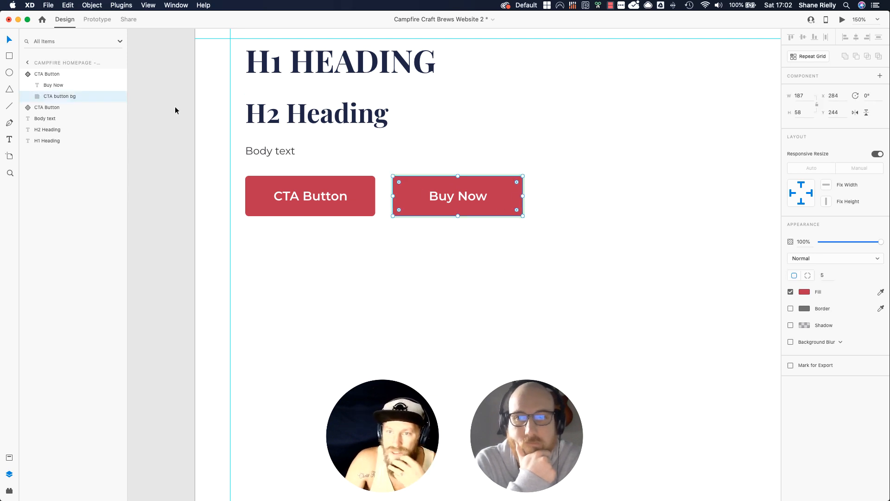
left_click(9, 458)
left_click(80, 96)
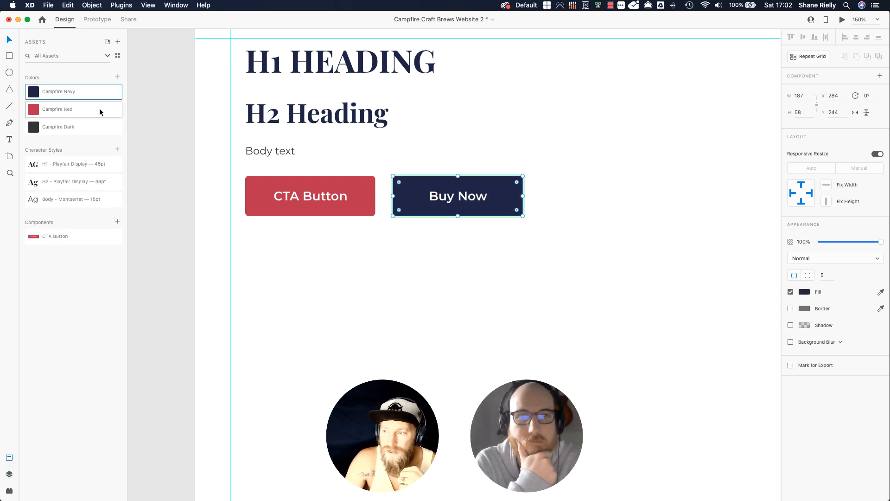
left_click(552, 259)
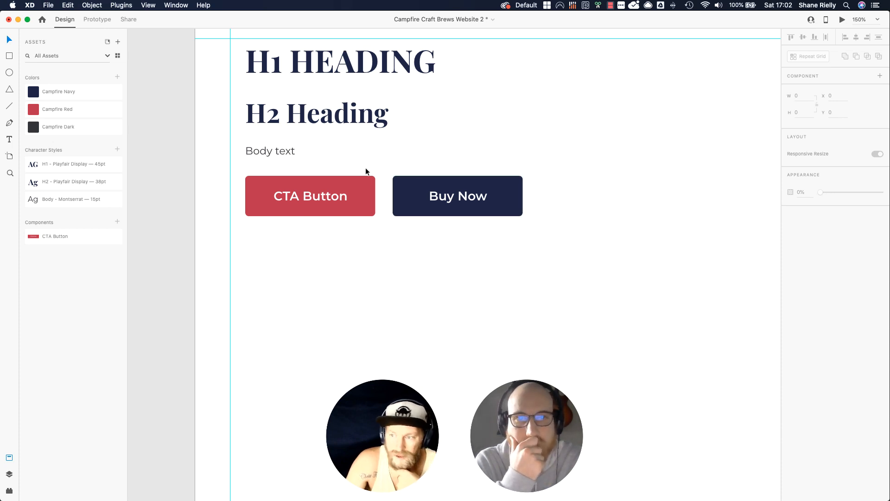
key("super+z")
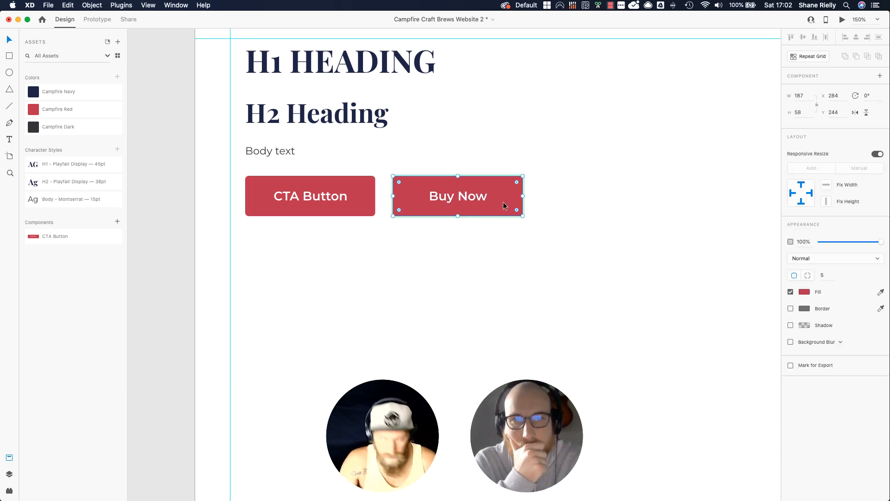
left_click(467, 269)
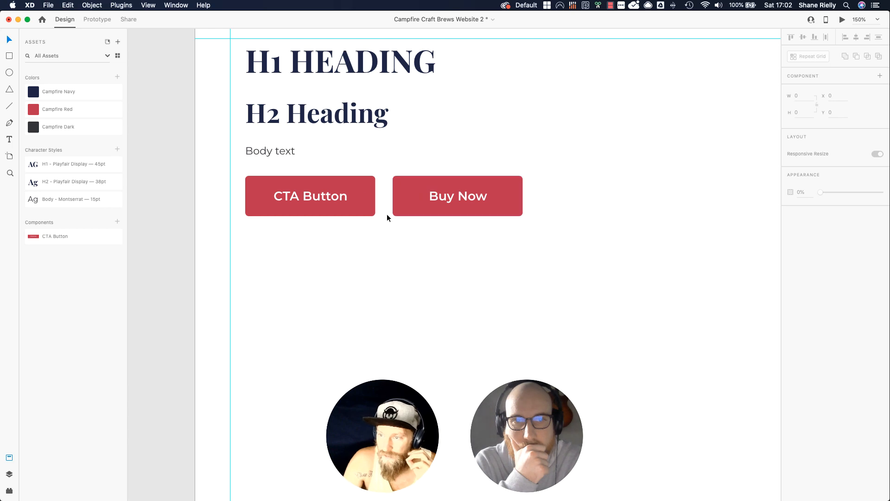
Step: Go from the Buy Now instance to its master component and select the master's CTA button bg rectangle, with its layers listed
left_click(369, 194)
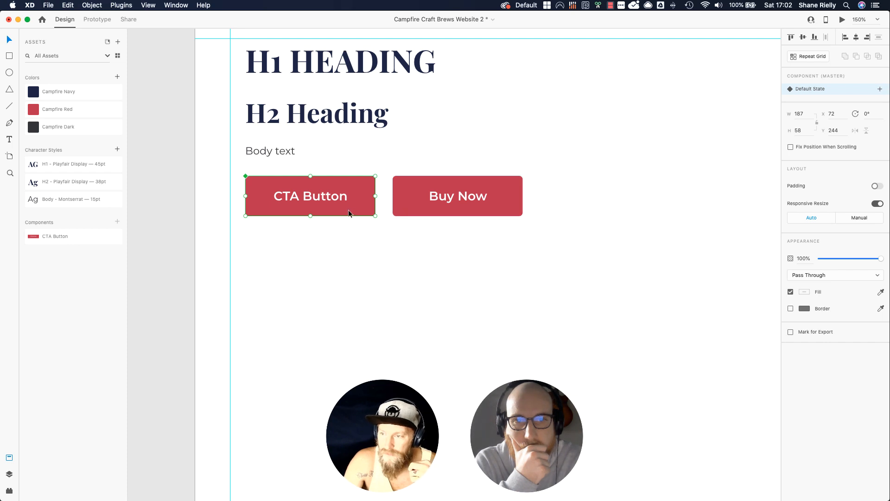
left_click(407, 196)
right_click(407, 199)
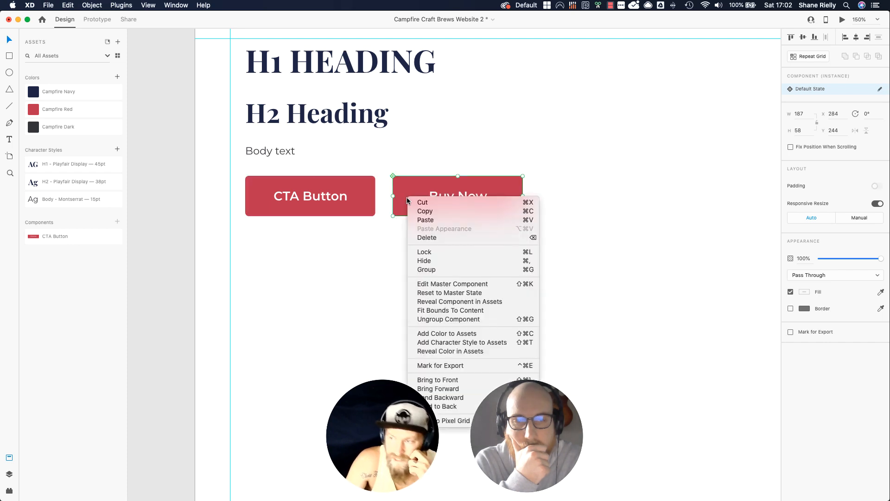
left_click(448, 285)
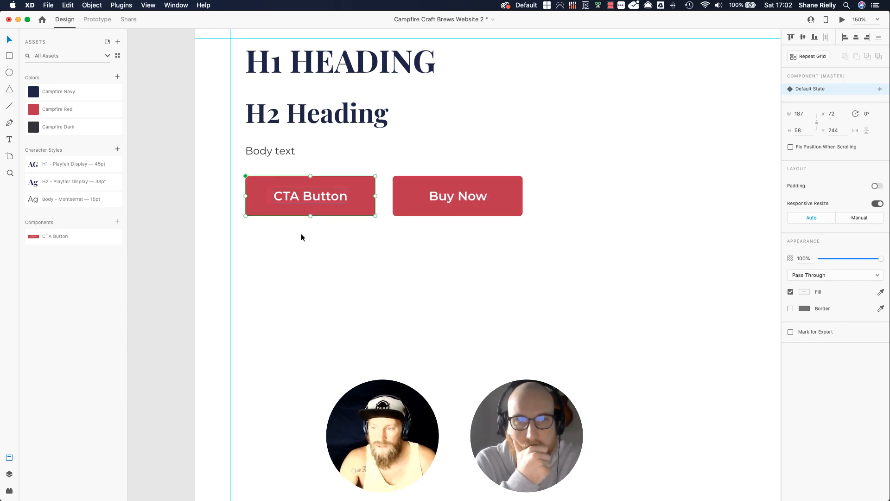
double_click(362, 192)
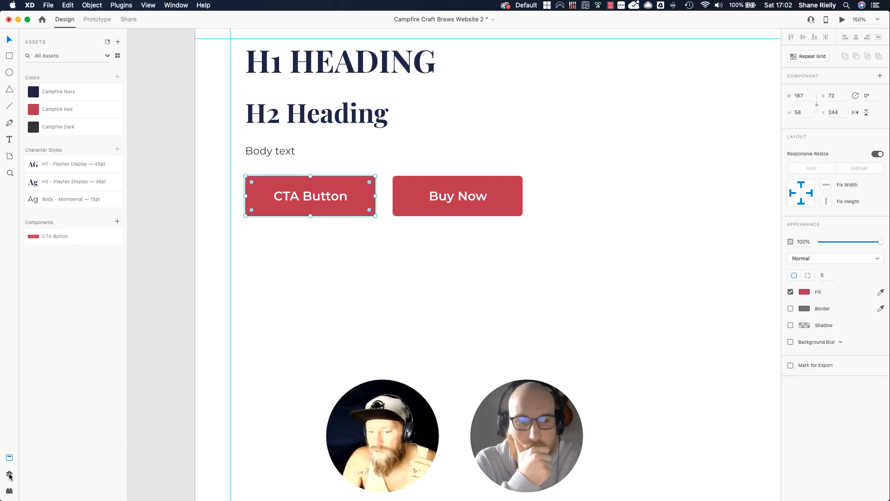
left_click(9, 474)
left_click(27, 74)
left_click(27, 75)
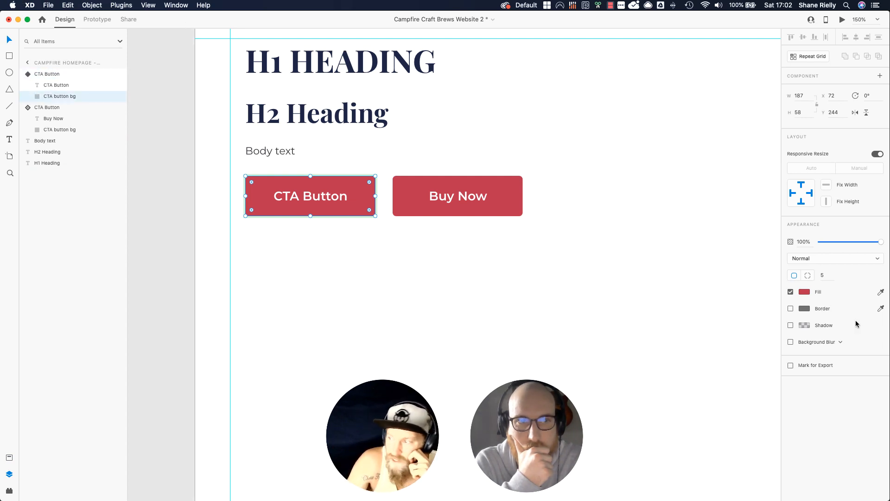
Step: Hide the H2 Heading layer and set the master CTA button bg fill to the lighter red #EB5474
left_click(806, 292)
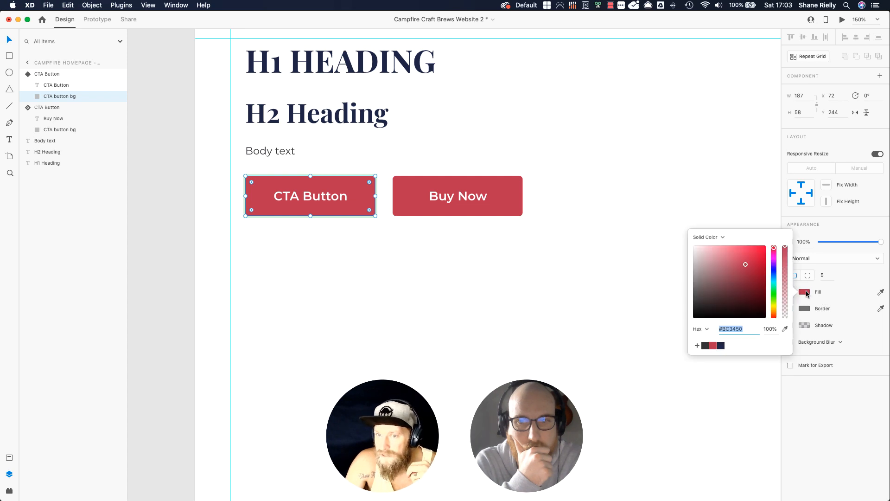
left_click(118, 151)
left_click(82, 86)
left_click(74, 96)
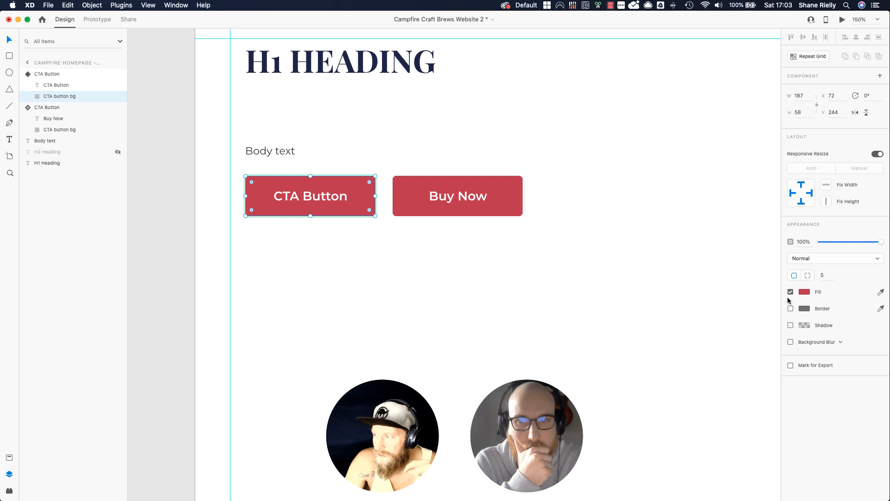
left_click(806, 292)
left_click_drag(732, 297, 740, 251)
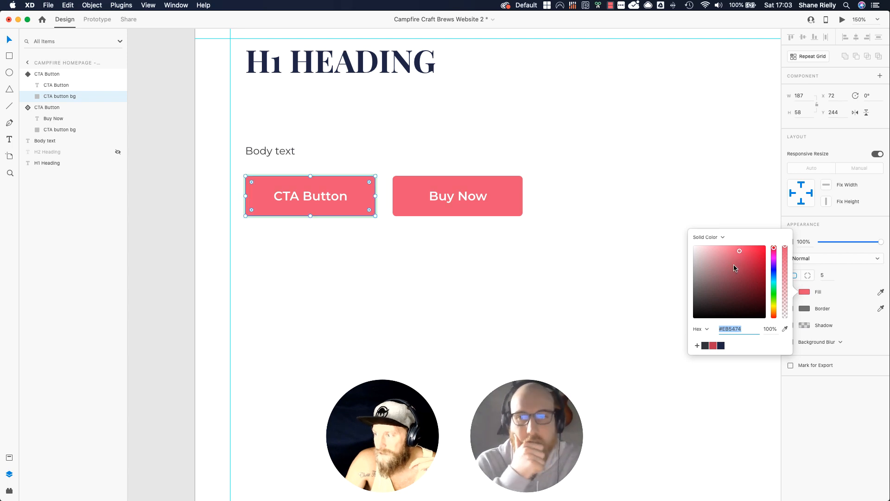
left_click(616, 190)
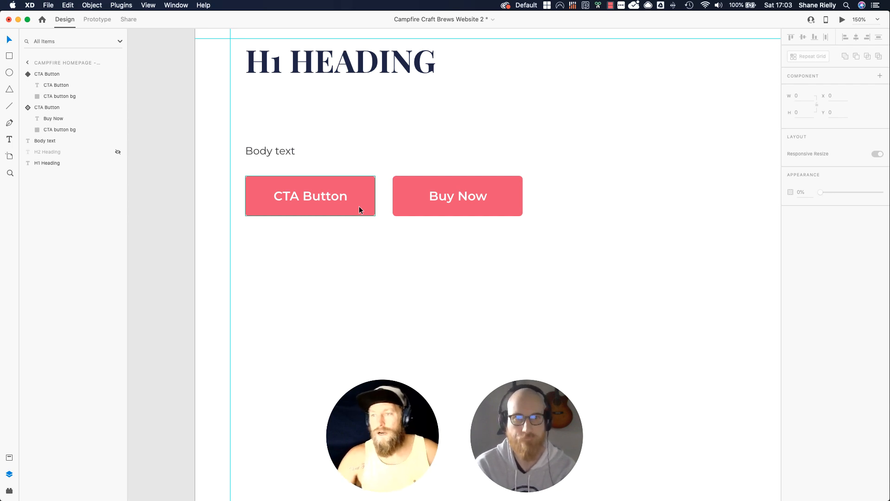
Step: Show the document assets alongside the whole Campfire Homepage - Desktop artboard and save the document
scroll(466, 222, "up", 4)
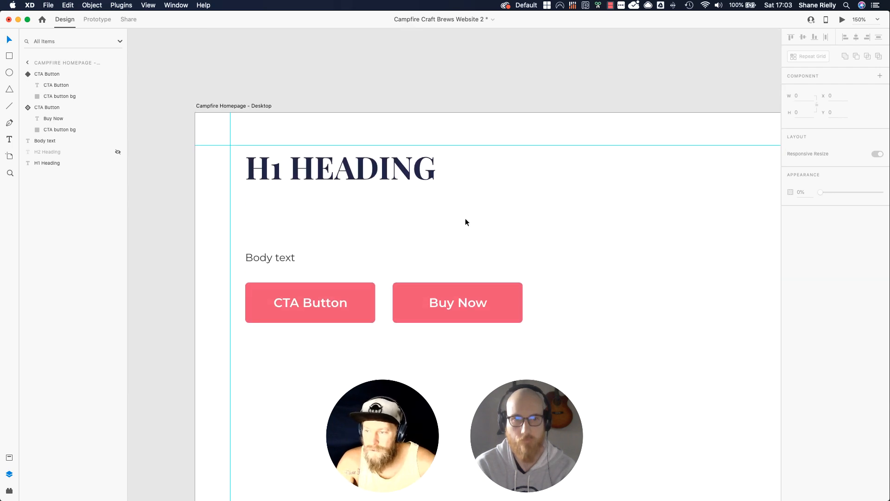
scroll(465, 222, "down", 1)
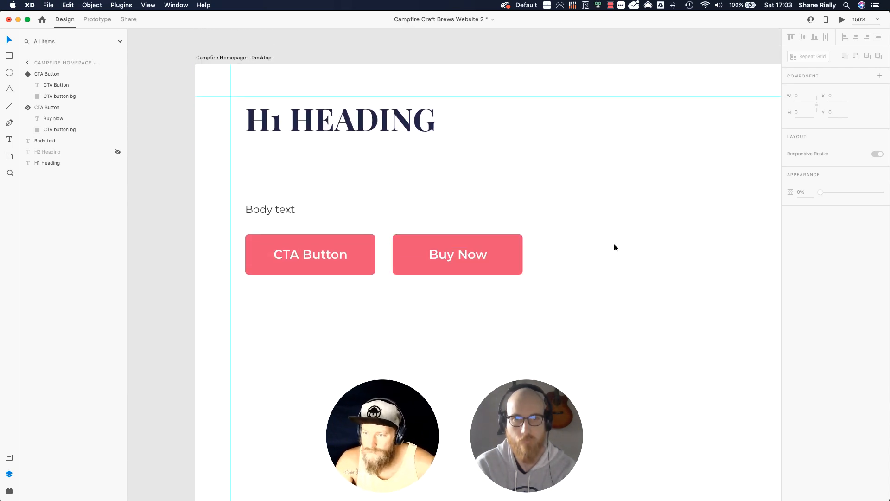
scroll(615, 244, "right", 2)
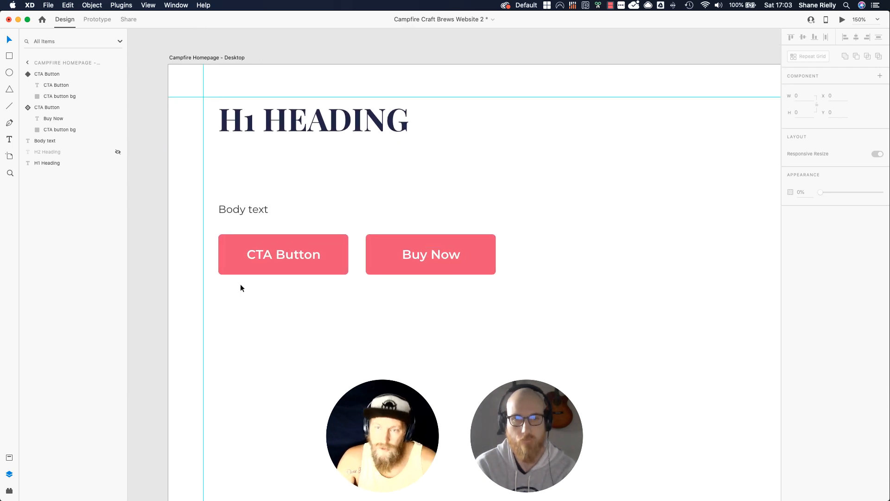
left_click(9, 458)
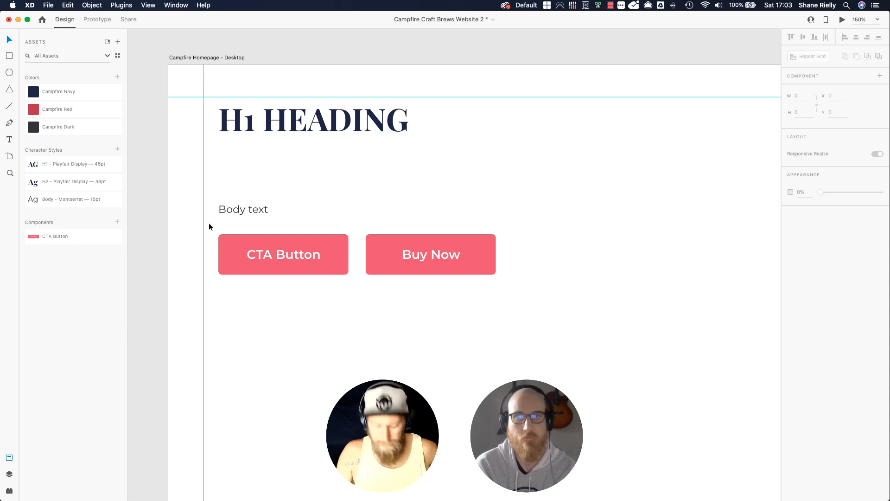
key("super+minus")
key("super+minus")
left_click_drag(656, 296, 552, 250)
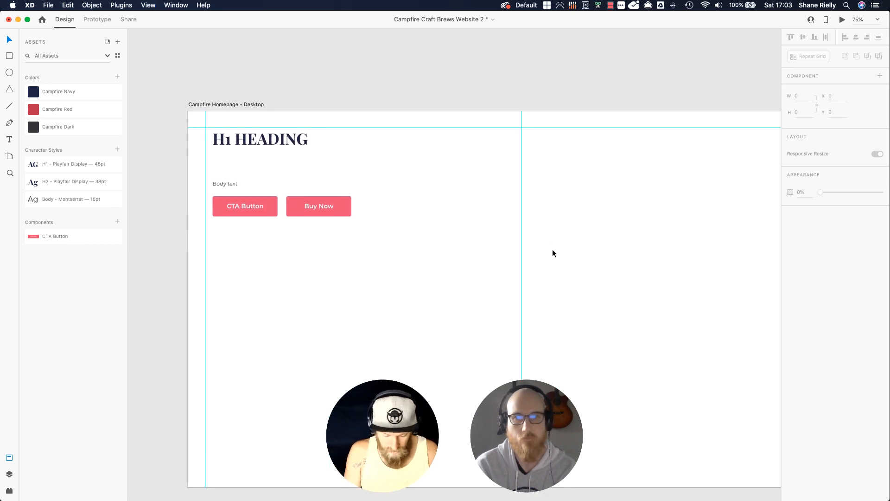
key("super+minus")
key("super+minus")
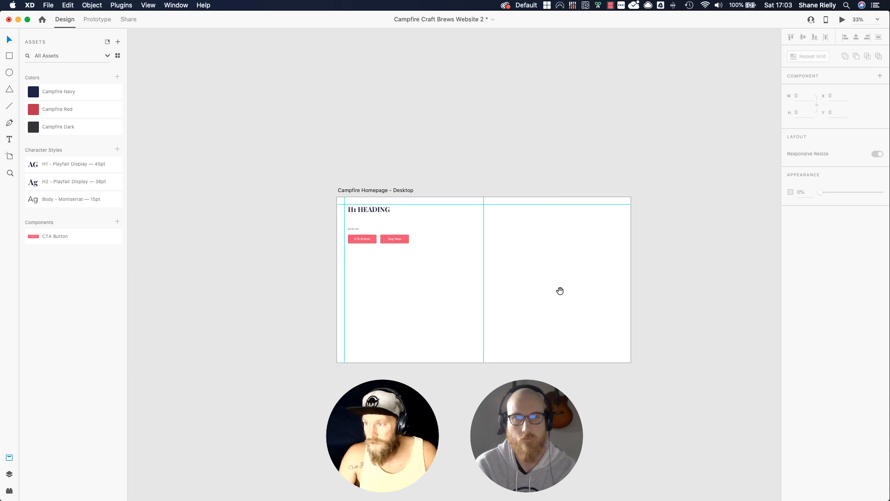
left_click_drag(560, 291, 433, 210)
key("super+s")
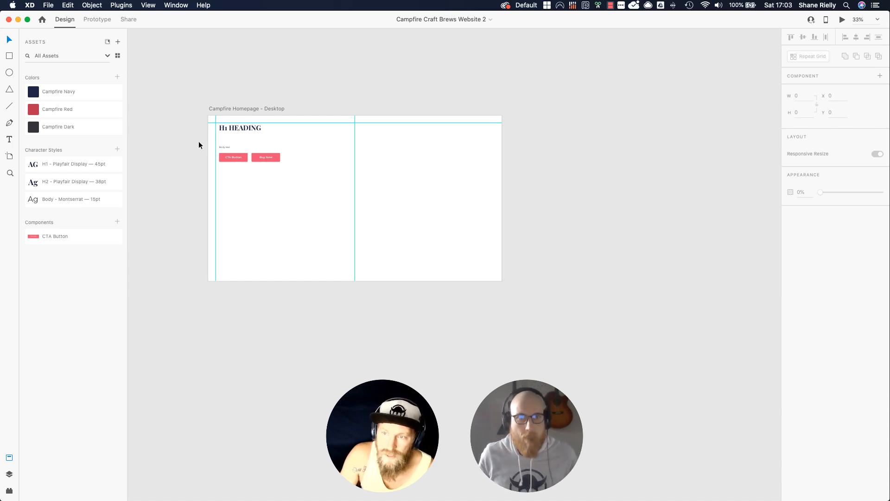
Step: Try duplicating the Campfire Homepage - Desktop artboard beside the original, and undo the duplication
left_click(241, 110)
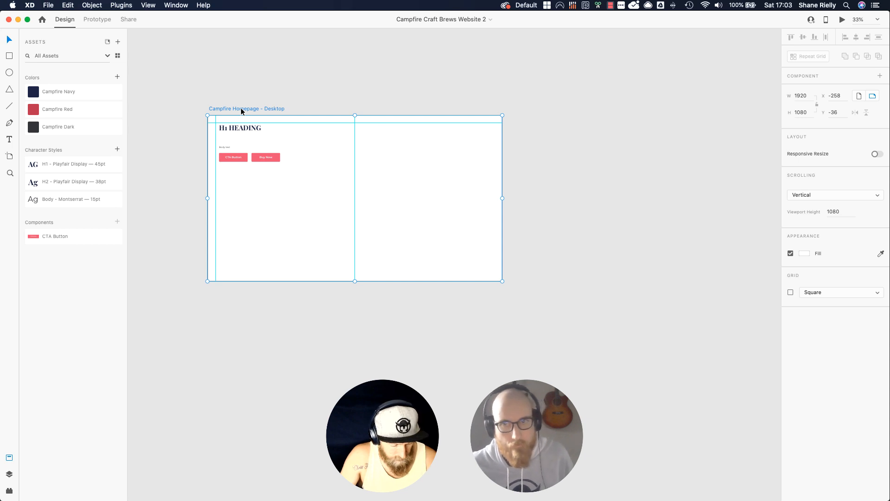
left_click_drag(241, 107, 545, 102)
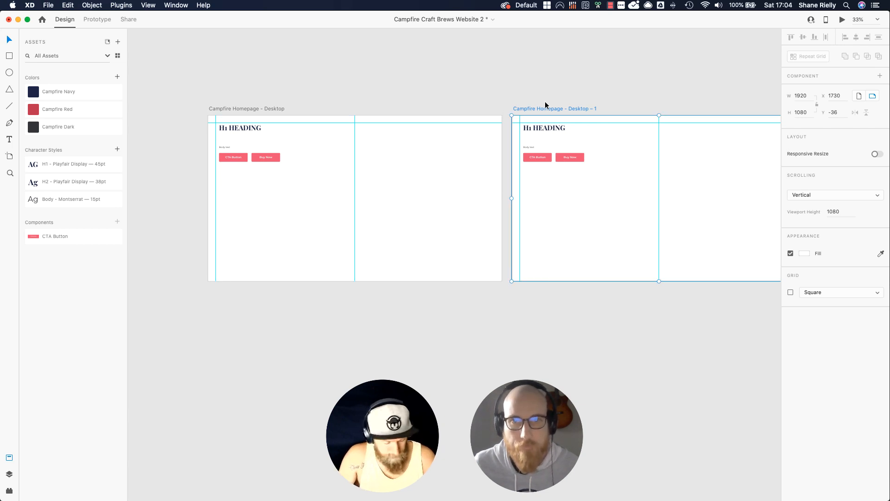
key("super+z")
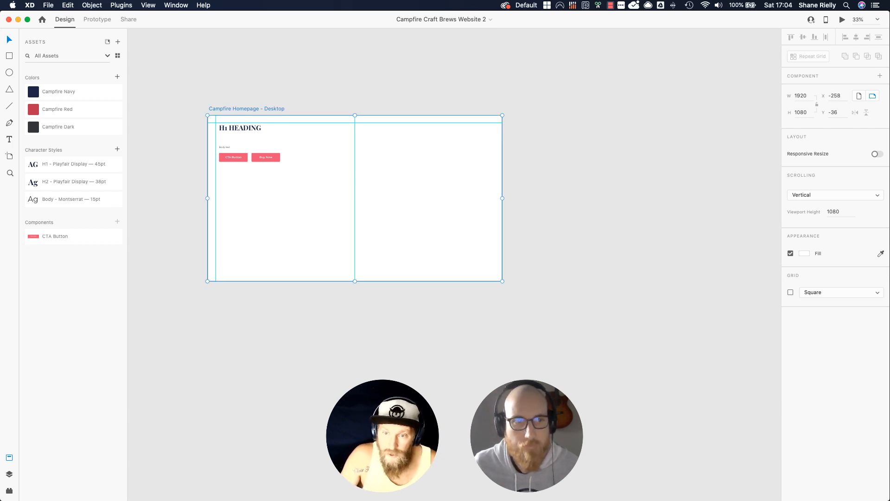
Step: Add an iPhone 6/7/8 Plus artboard beside the desktop artboard and save the document
left_click(10, 158)
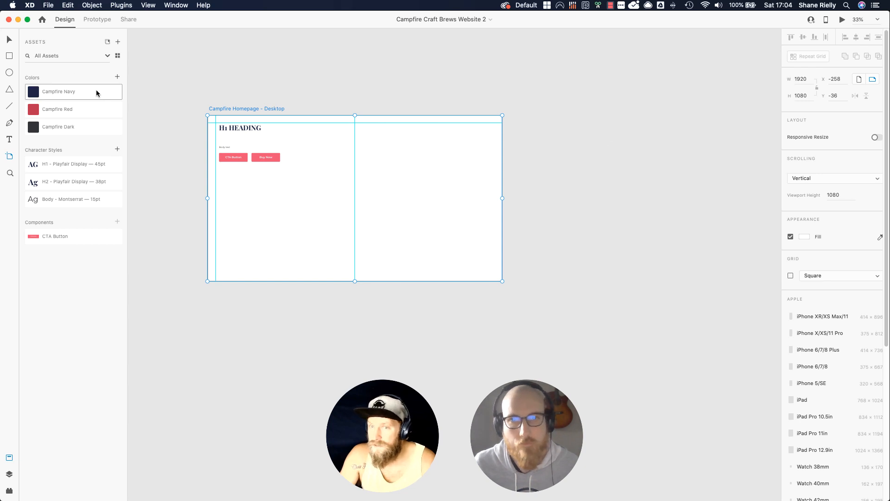
left_click(9, 40)
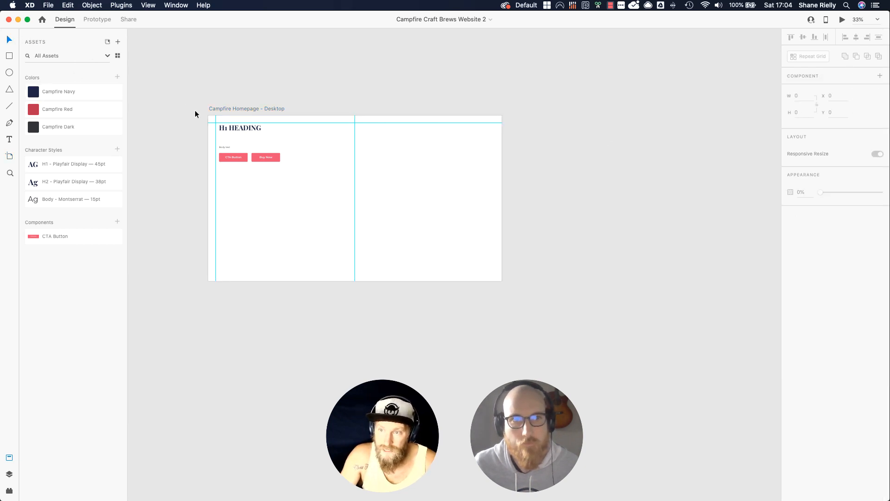
left_click(10, 156)
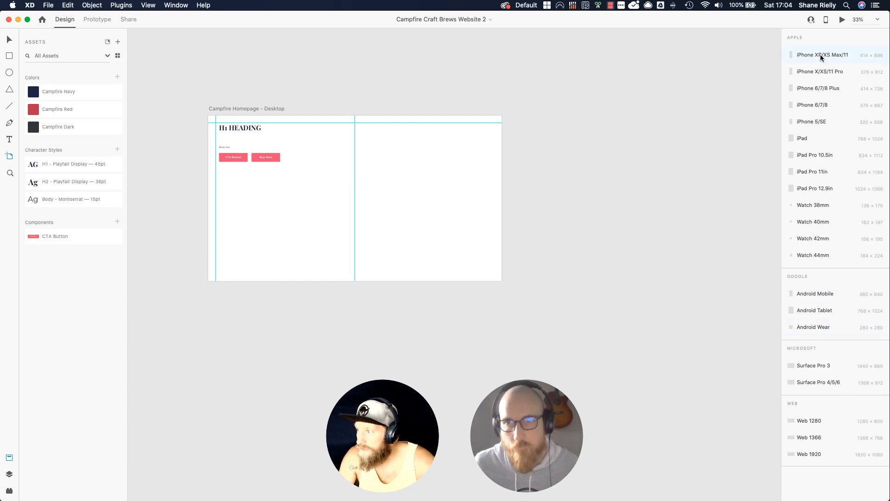
left_click(823, 87)
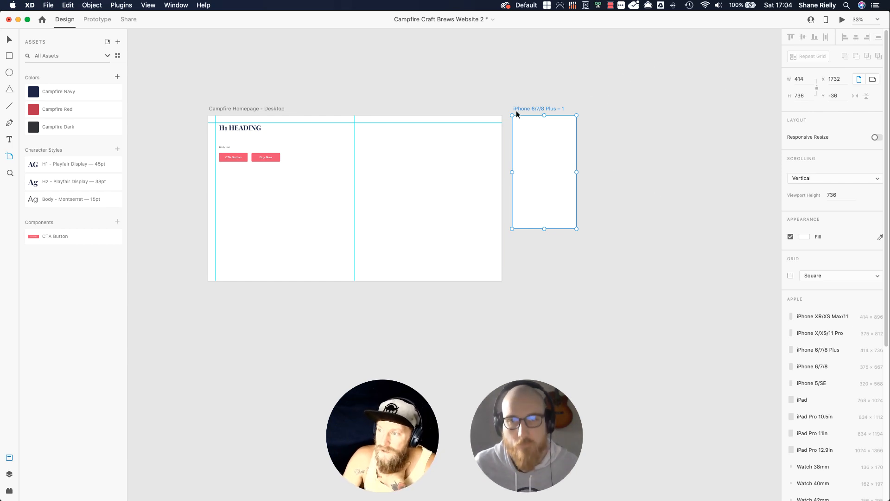
left_click(12, 41)
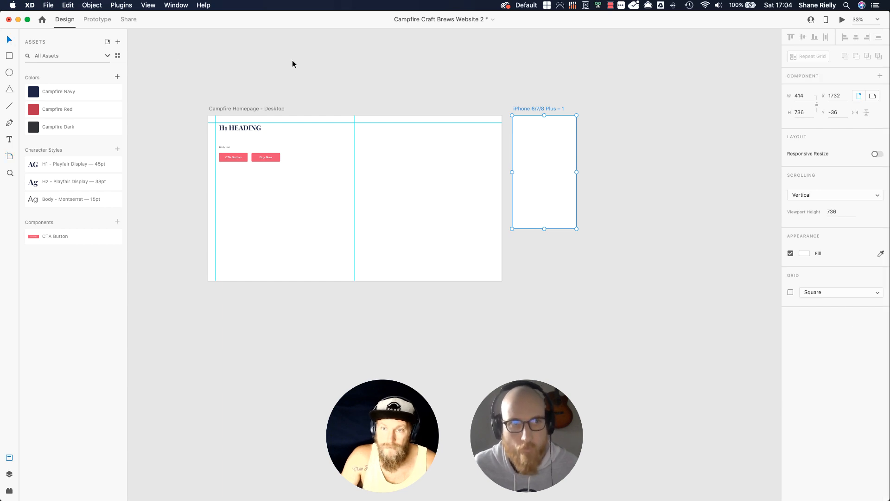
double_click(544, 108)
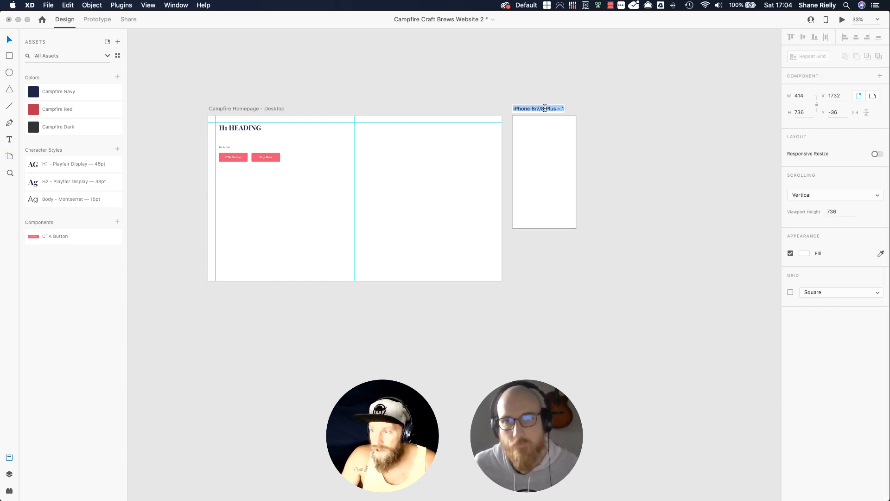
key("Return")
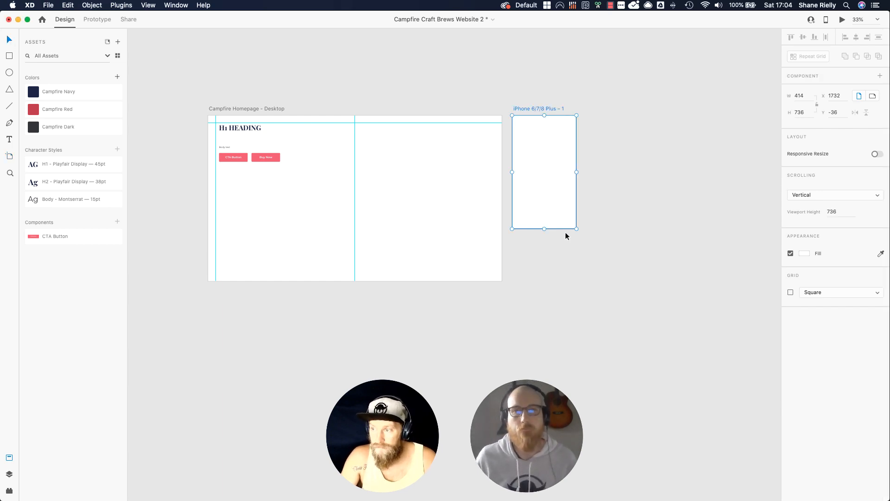
key("Escape")
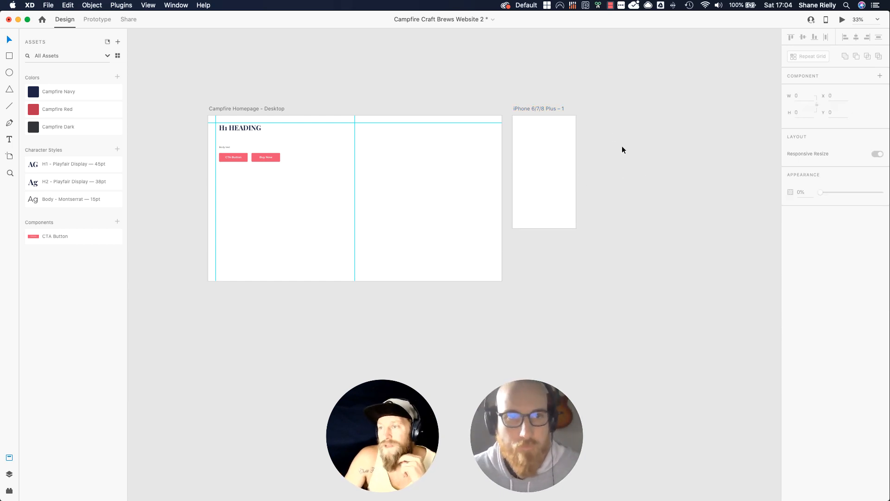
key("super+s")
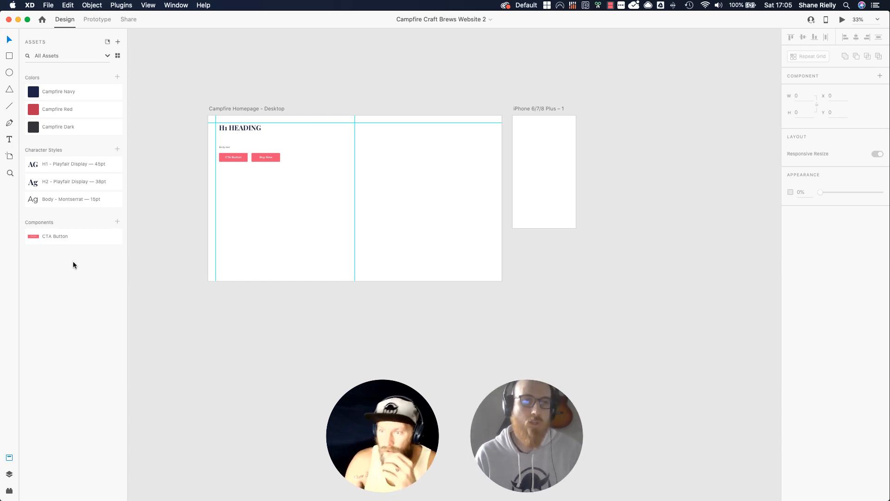
Step: Clear all sample text, buttons and guides from the Campfire Homepage - Desktop artboard, and save the document
left_click_drag(200, 118, 312, 188)
key("Delete")
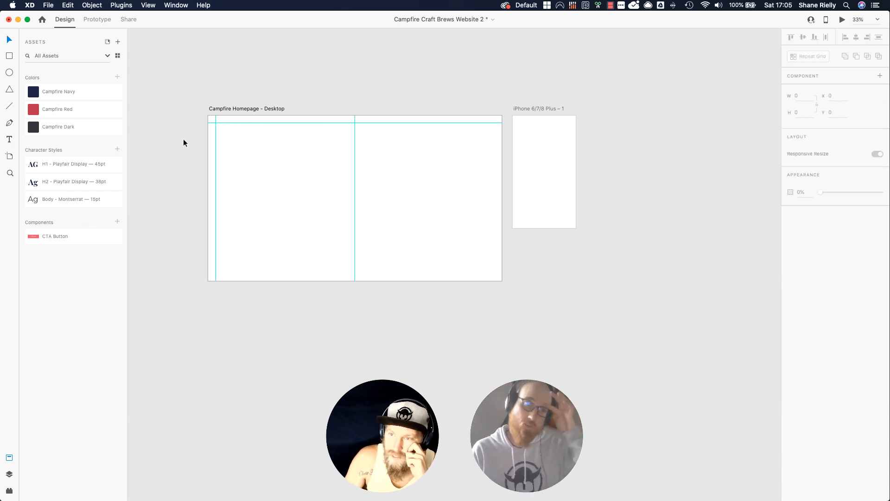
left_click_drag(227, 122, 312, 119)
left_click(349, 143)
left_click_drag(356, 139, 165, 166)
left_click(165, 163)
left_click(163, 163)
scroll(444, 176, "up", 5)
scroll(445, 177, "down", 5)
key("super+s")
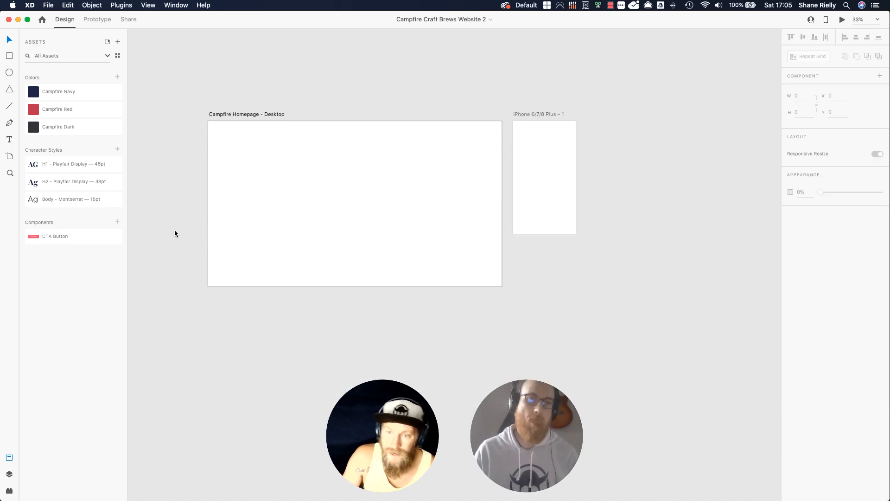
Step: Try placing a CTA Button instance from the assets near the middle of the desktop artboard, and delete it
left_click_drag(54, 239, 345, 185)
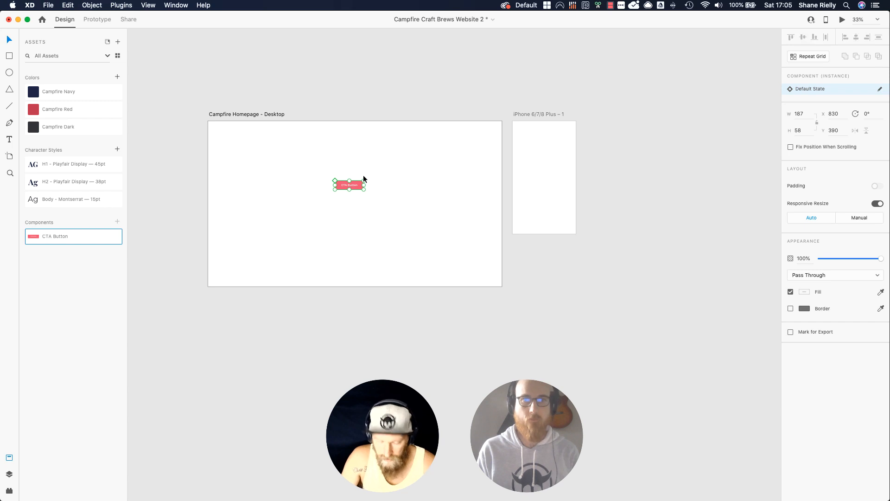
key("Delete")
Step: Try the H1, H2 and Body character styles on a new text object on the desktop artboard, delete it and save
left_click(281, 177)
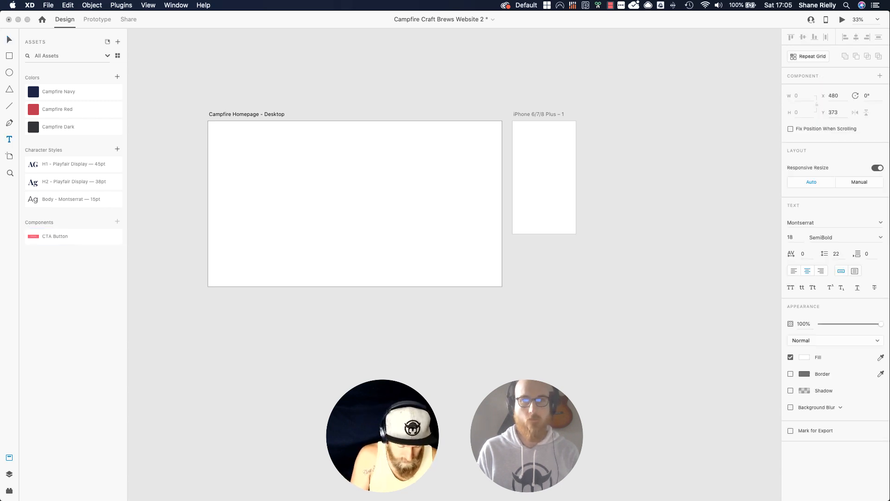
key("Escape")
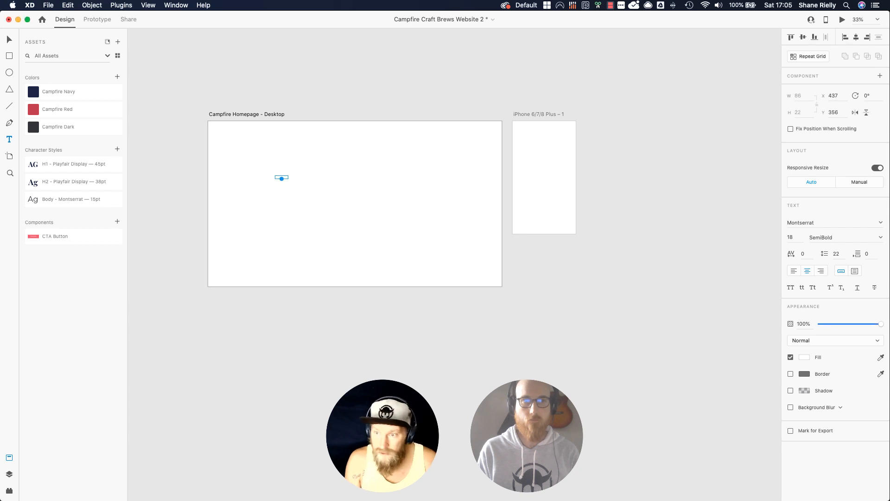
left_click(74, 160)
left_click(79, 180)
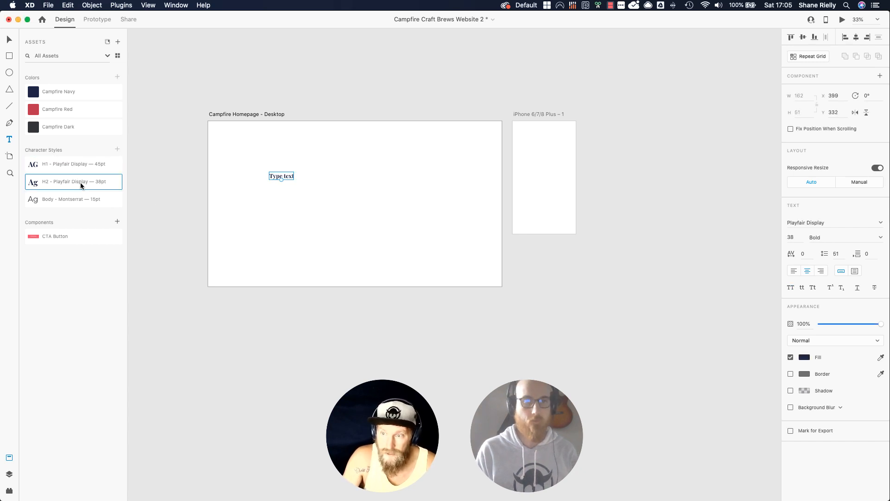
left_click(82, 199)
left_click(94, 182)
left_click(89, 166)
key("BackSpace")
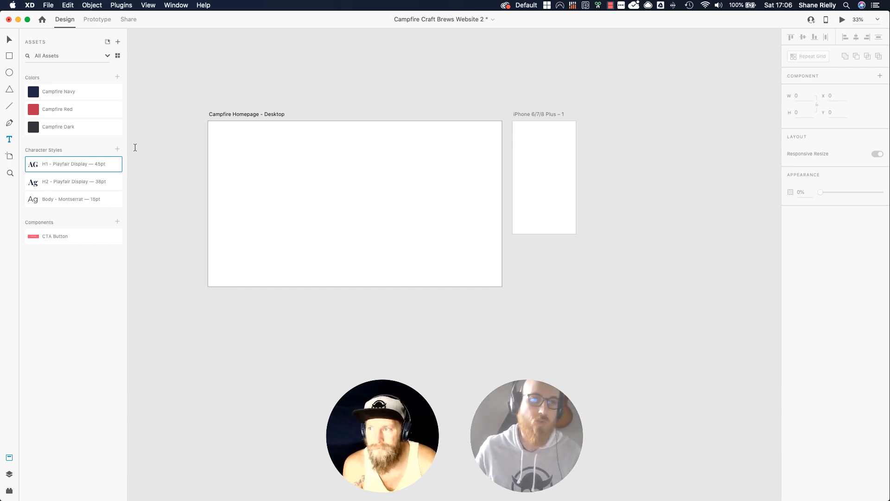
key("super+s")
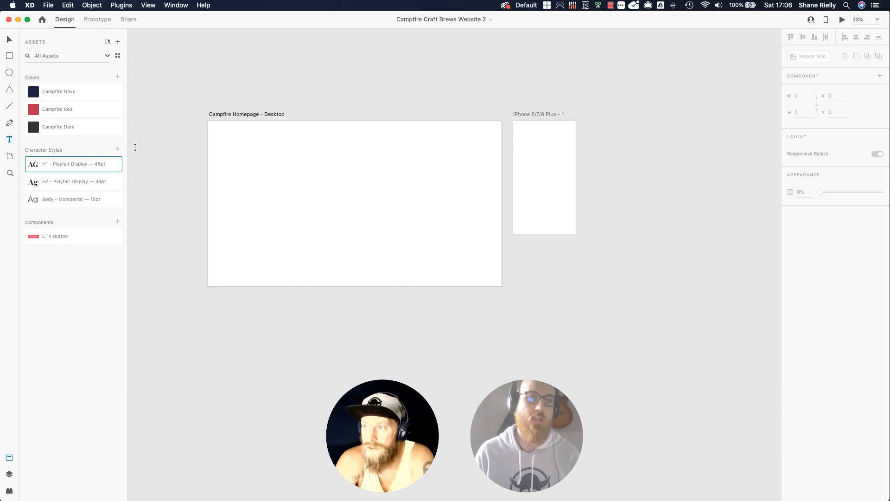